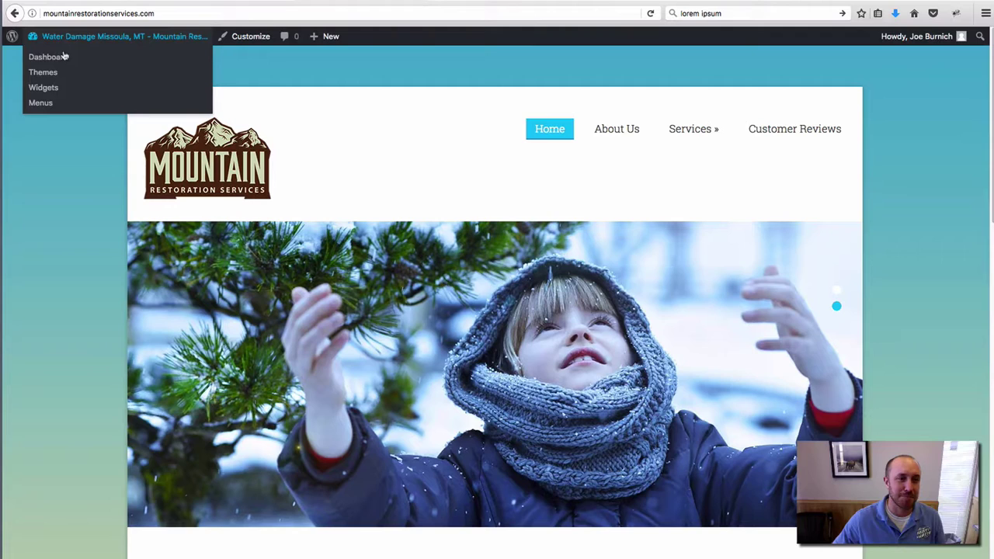
Step: Bulk-delete the Akismet and Hello Dolly plugins from the Plugins page
left_click(62, 55)
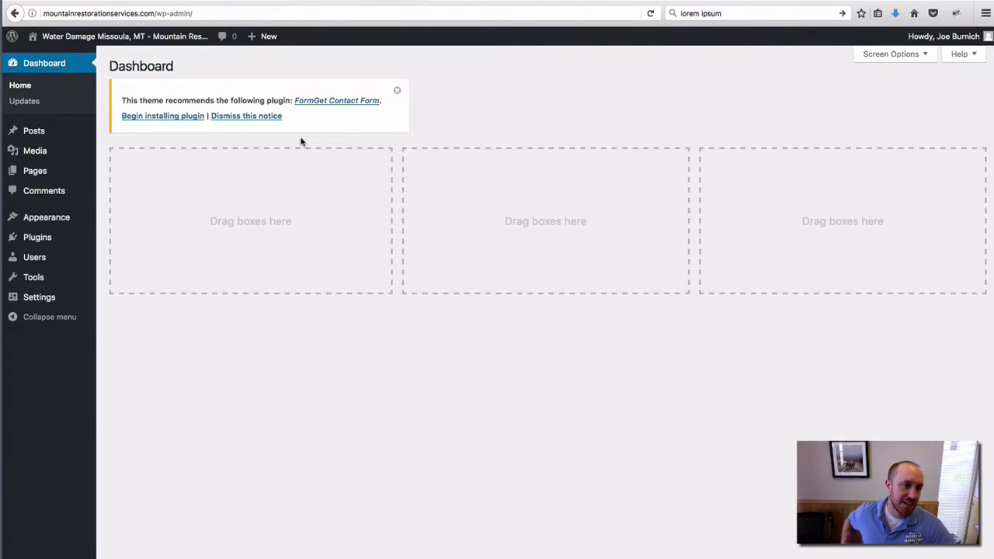
left_click(30, 238)
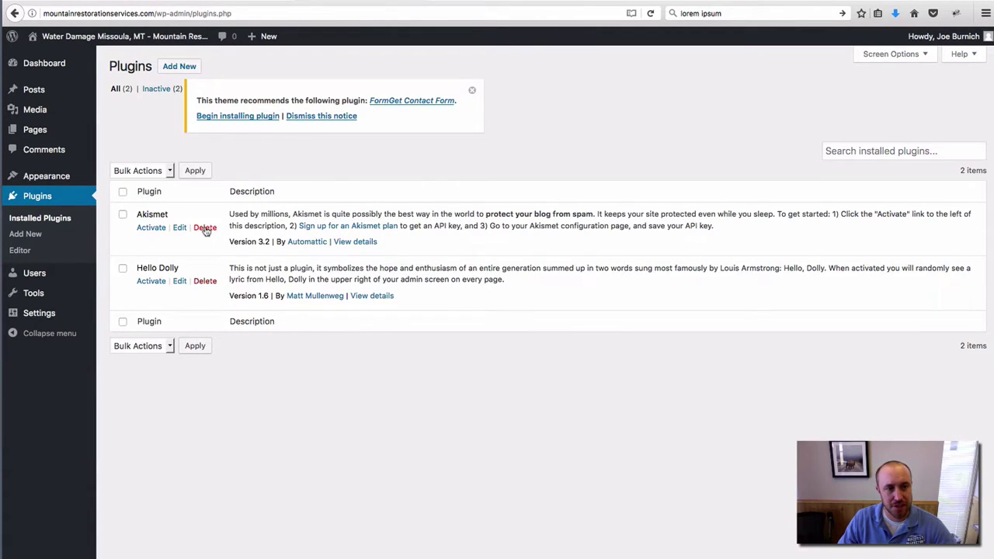
left_click(122, 216)
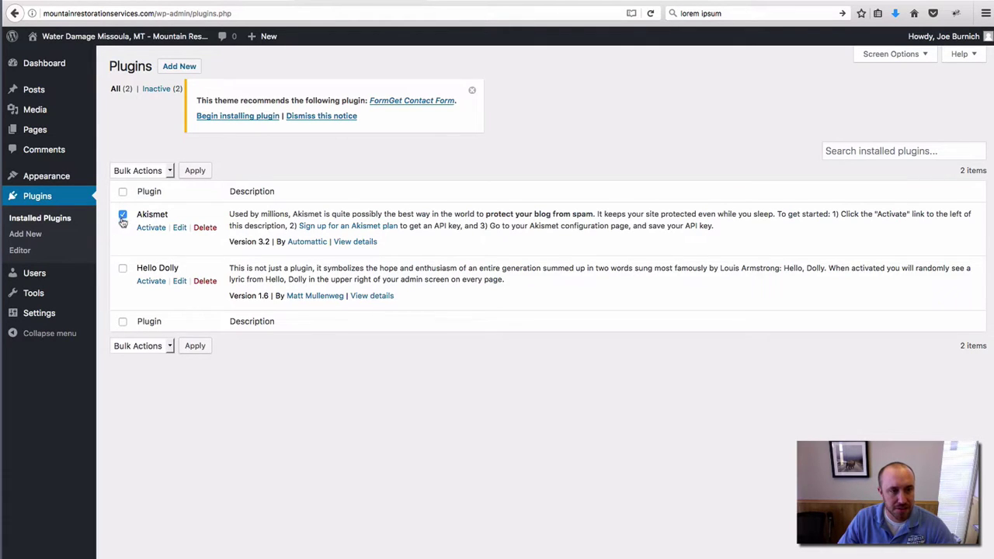
left_click(123, 269)
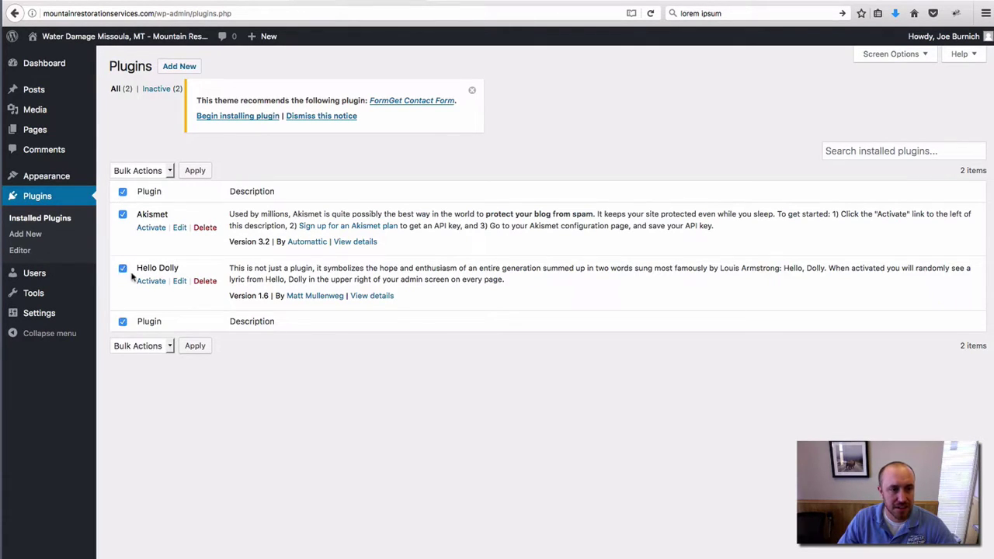
left_click(168, 172)
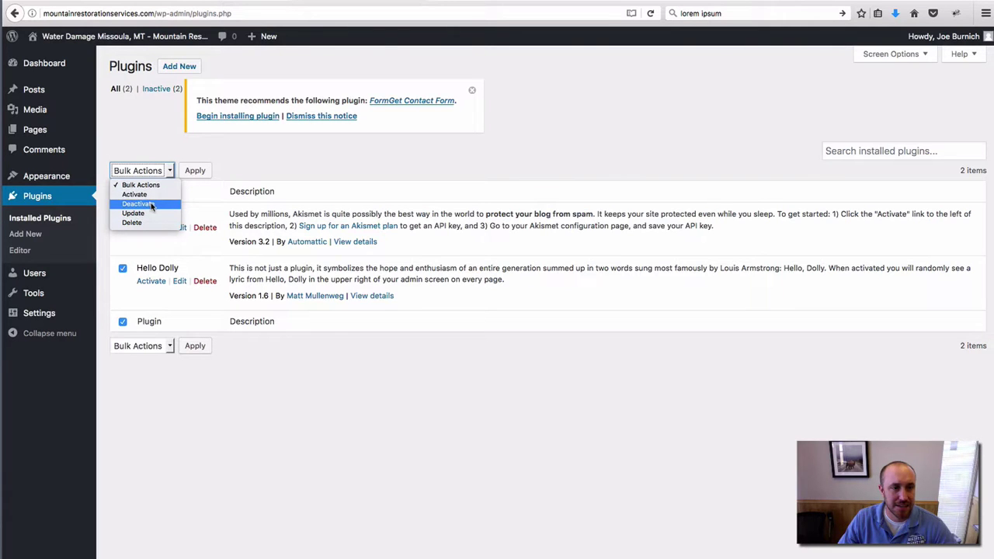
left_click(138, 223)
left_click(191, 172)
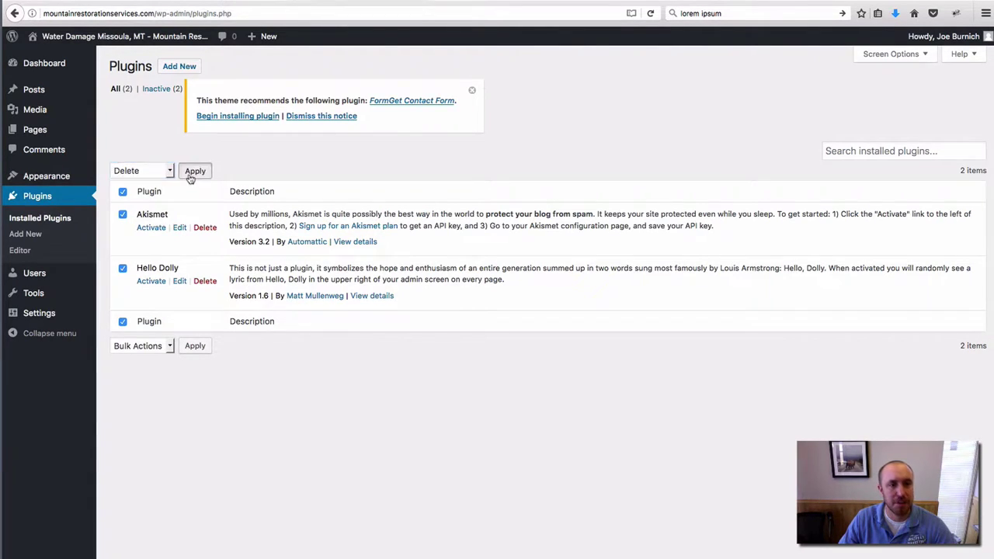
left_click(602, 258)
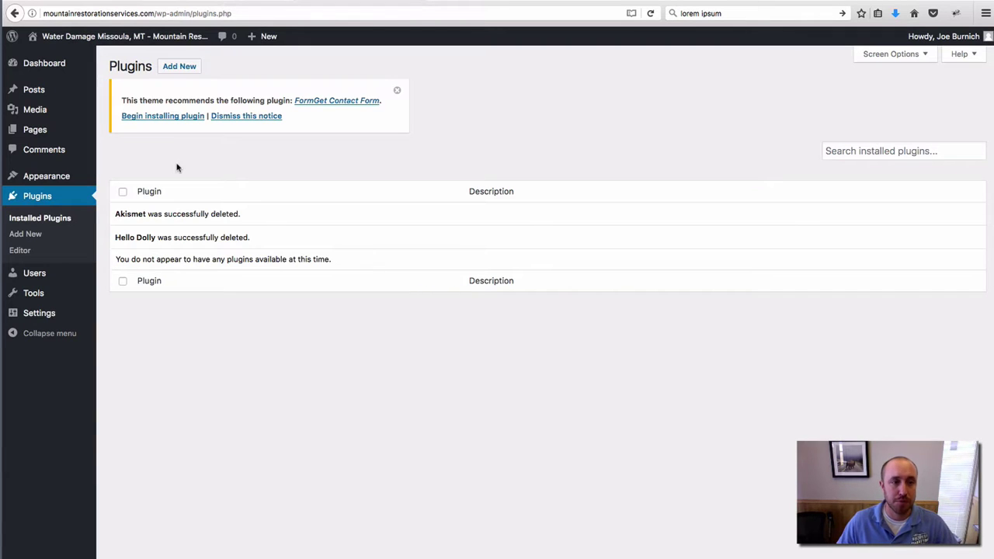
Step: Open Add Plugins, browse the featured plugins list, and put the cursor in the plugin search box
left_click(23, 201)
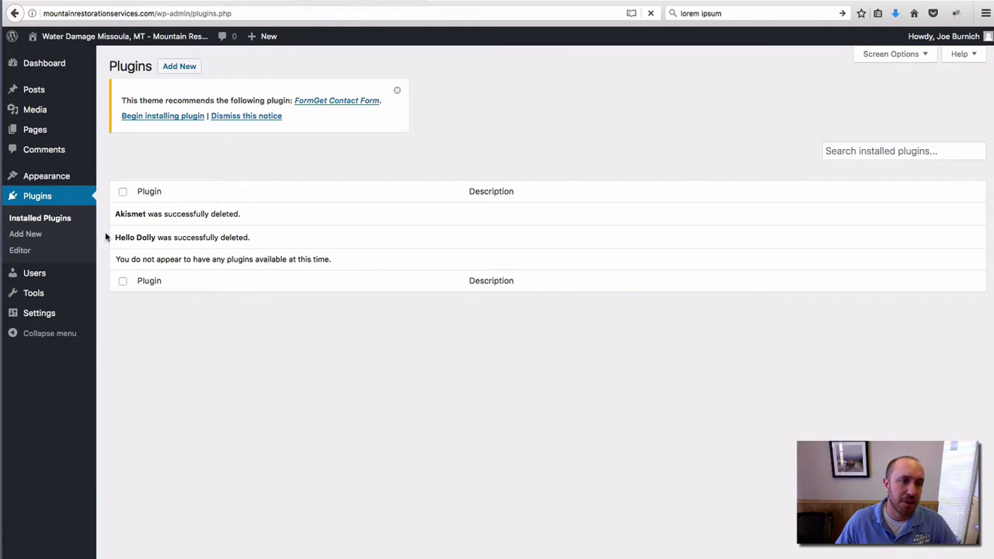
left_click(194, 68)
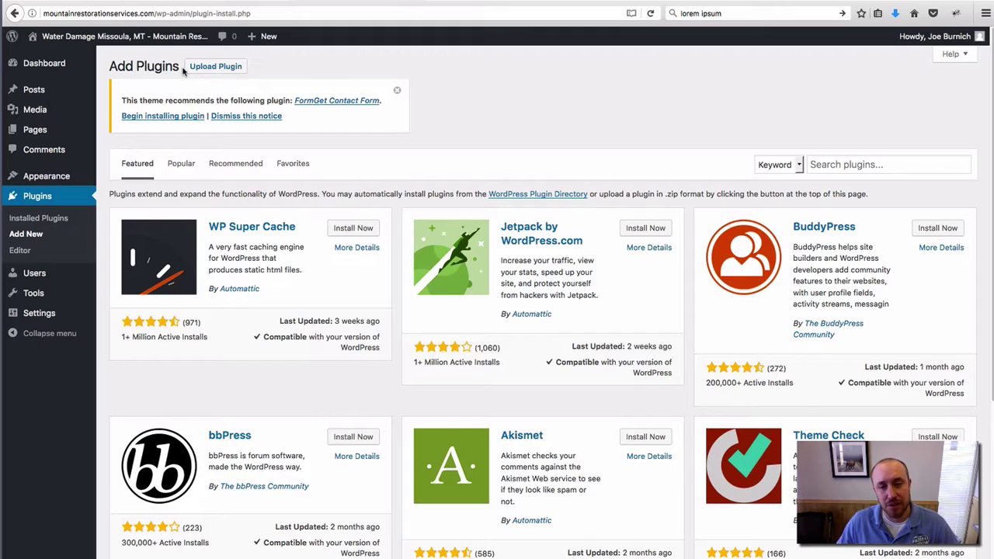
scroll(412, 305, "down", 3)
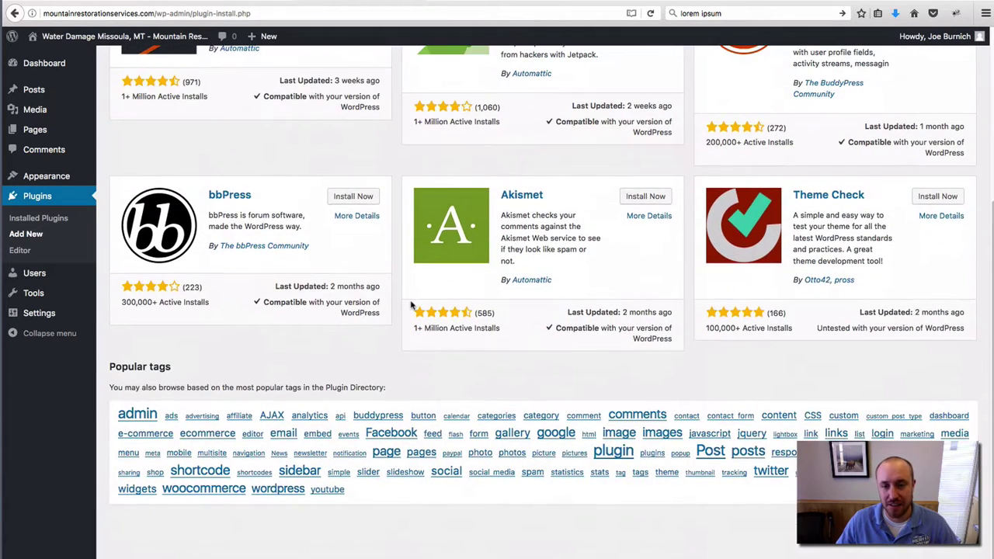
scroll(412, 306, "up", 3)
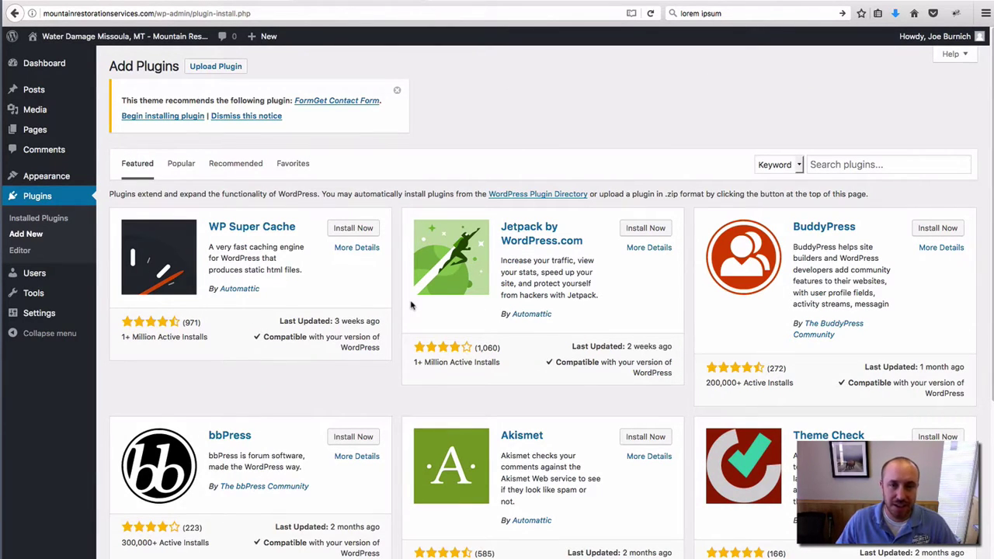
left_click(832, 163)
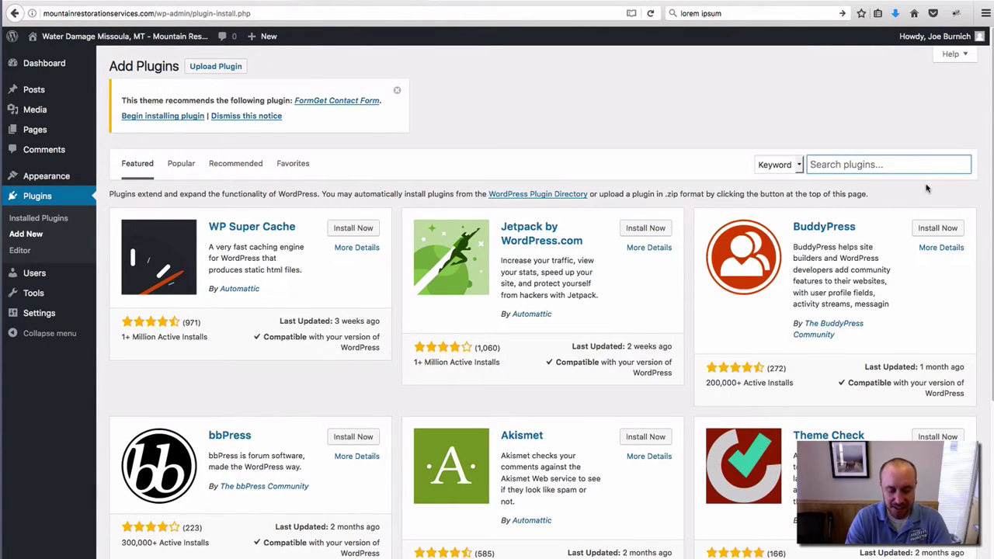
Step: Search the plugin directory for 'Login Lockdown' and scroll through the 25 results
type("Login ")
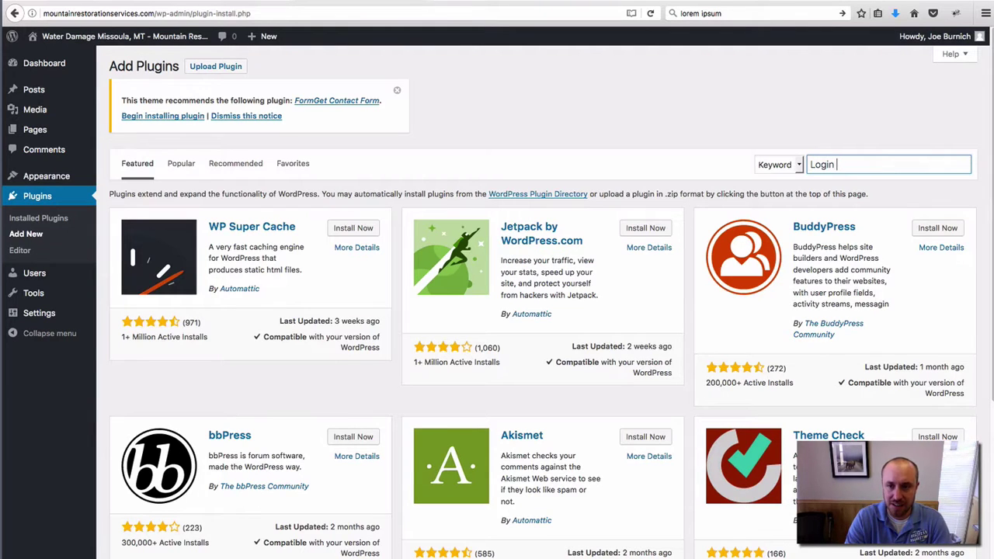
type("Lockdown")
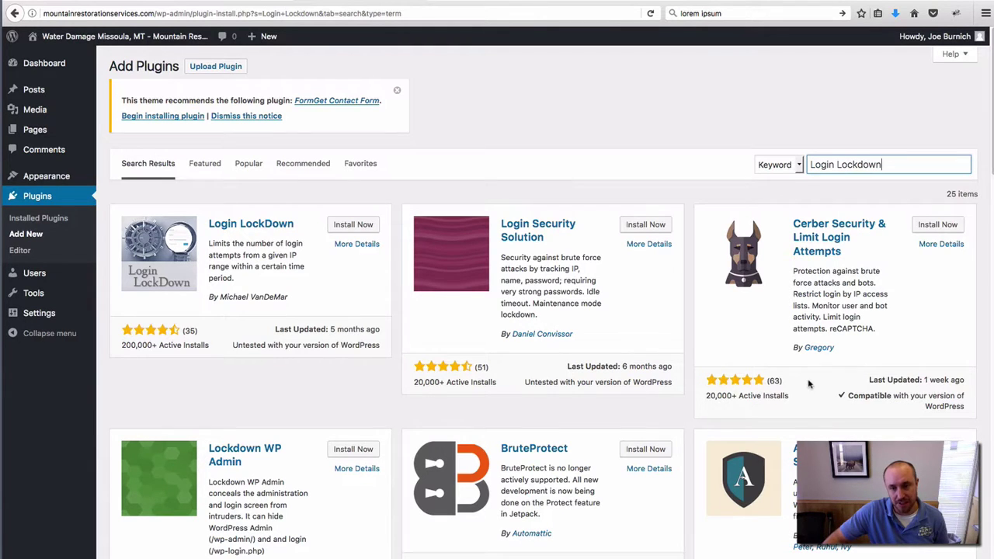
scroll(807, 382, "down", 3)
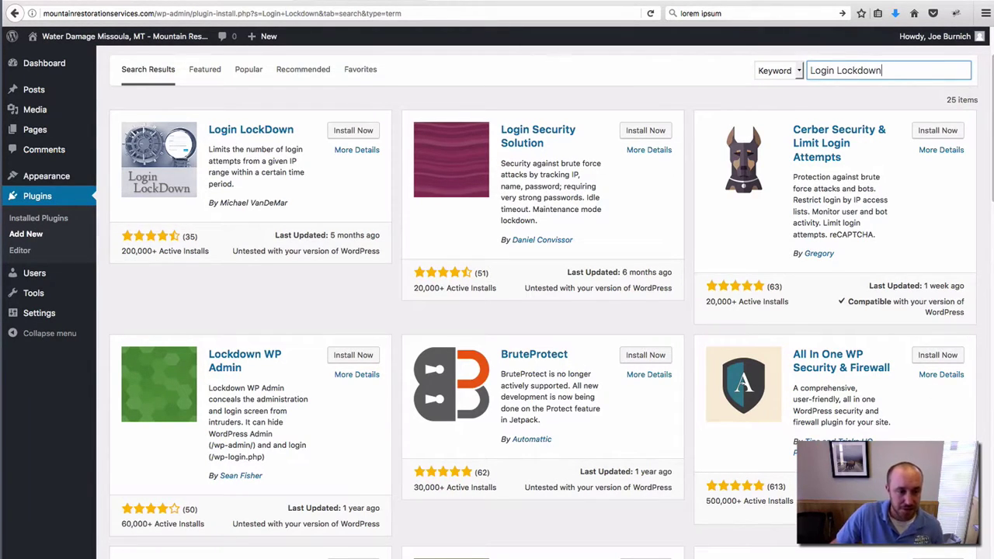
scroll(544, 303, "down", 5)
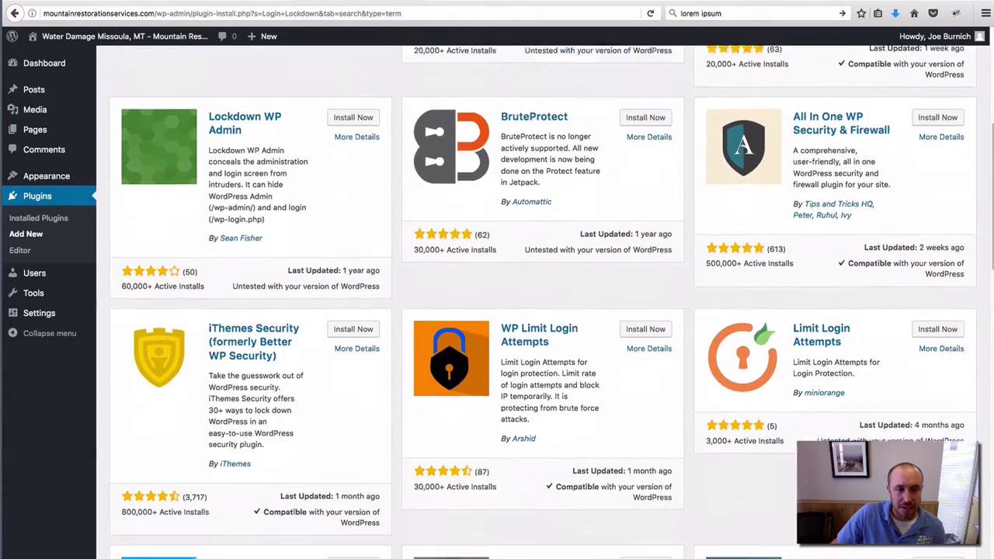
scroll(544, 303, "down", 2)
scroll(544, 303, "down", 4)
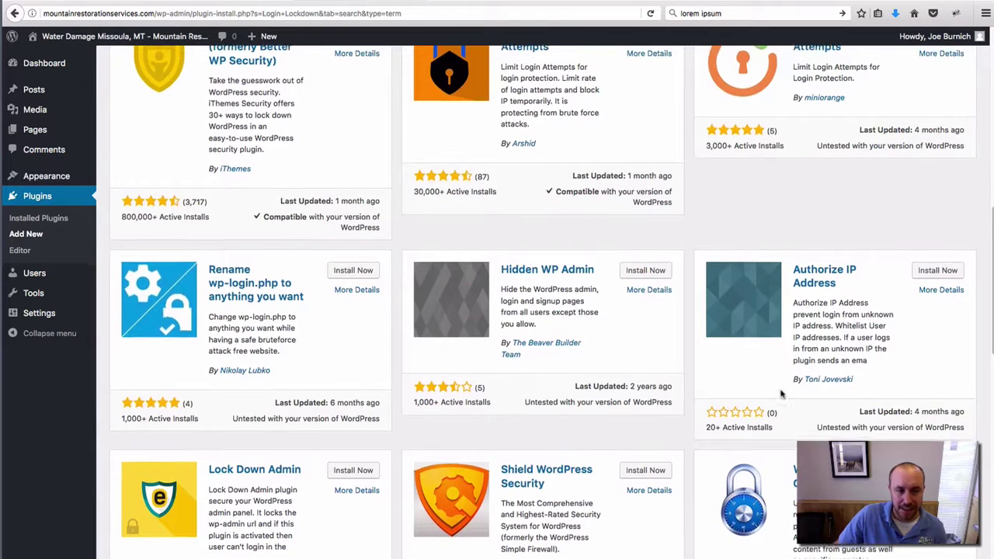
scroll(781, 411, "up", 1)
scroll(828, 397, "up", 3)
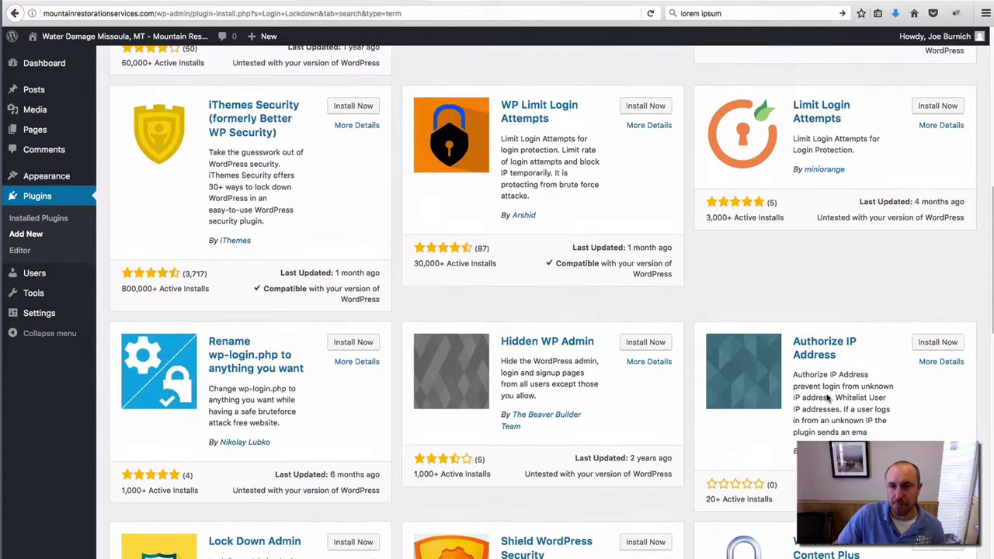
scroll(828, 397, "up", 10)
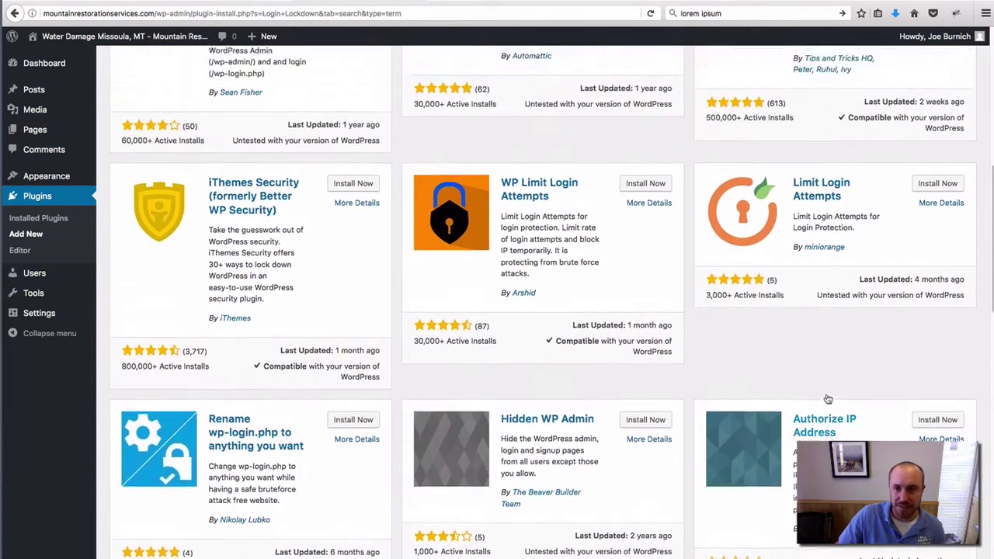
scroll(828, 397, "up", 3)
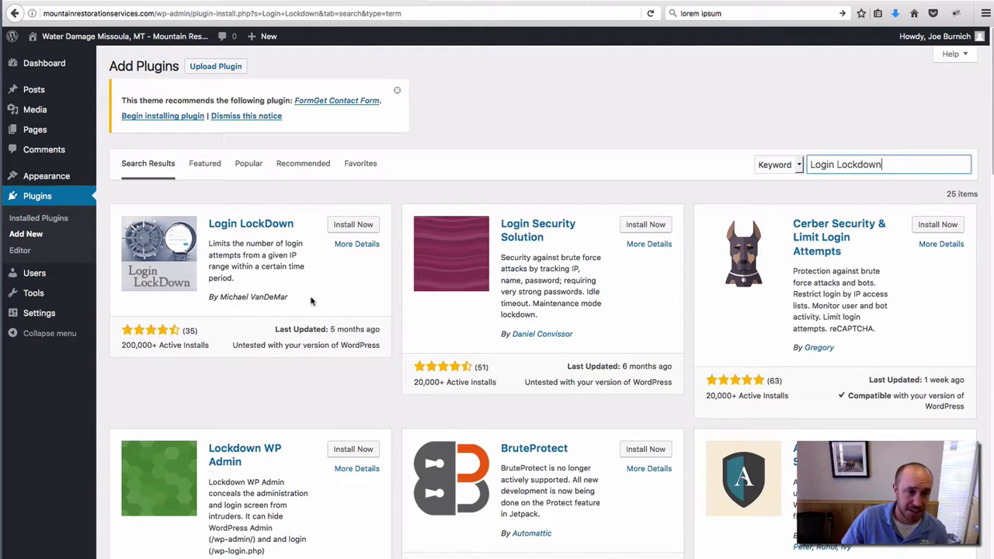
Step: Install Login LockDown v1.7.1 and activate it
left_click(350, 224)
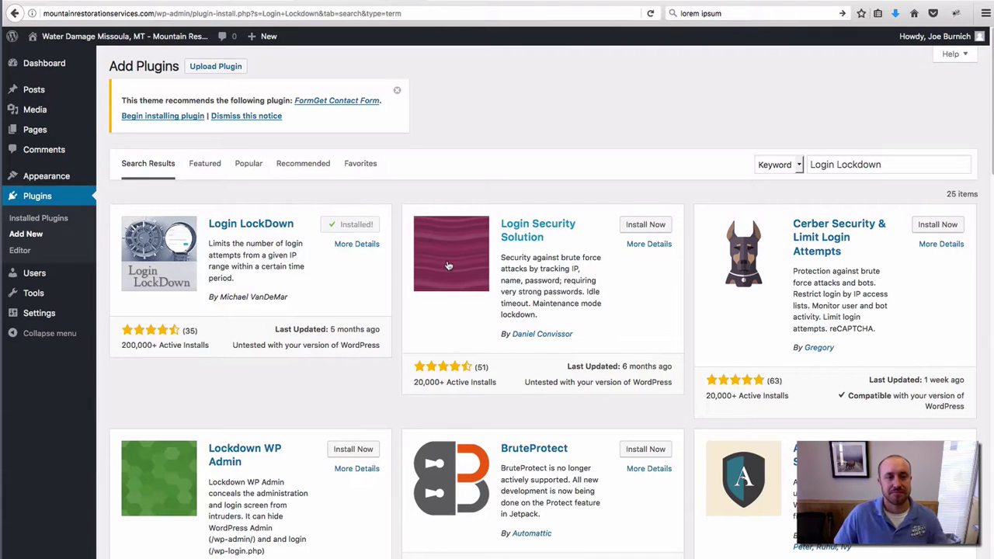
left_click(368, 225)
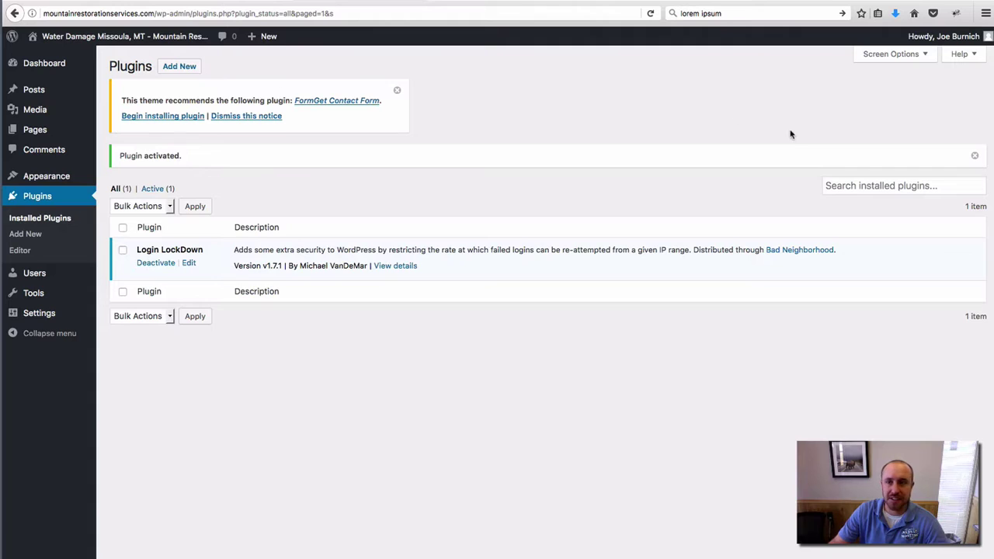
Step: Log out of the admin, then load the wp-admin address to reach the Login LockDown-protected login form
mouse_move(987, 39)
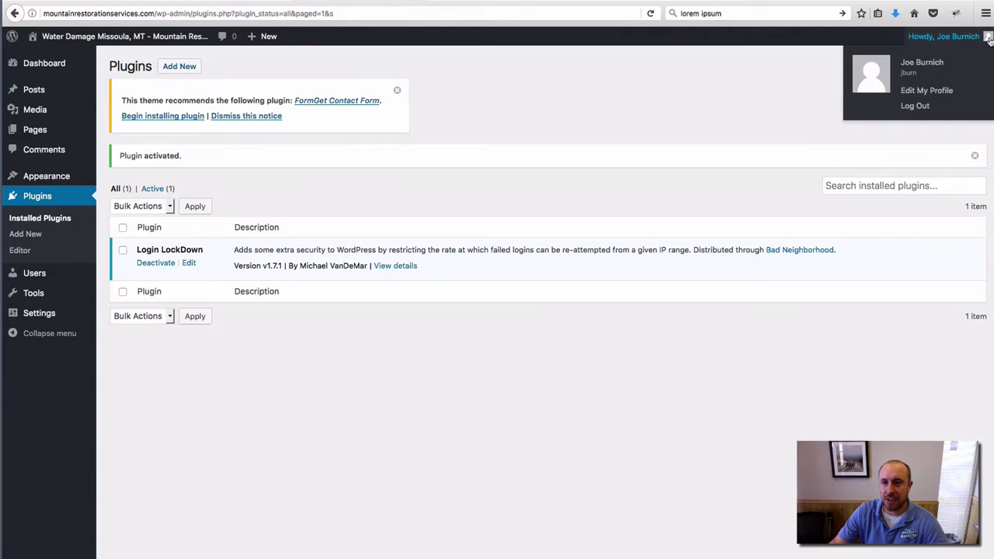
left_click(921, 107)
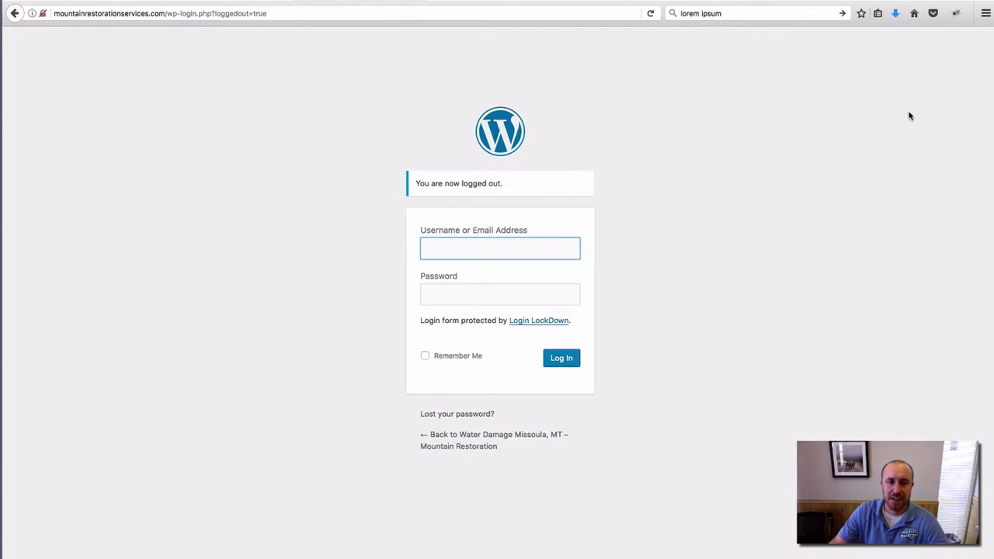
left_click_drag(303, 13, 166, 13)
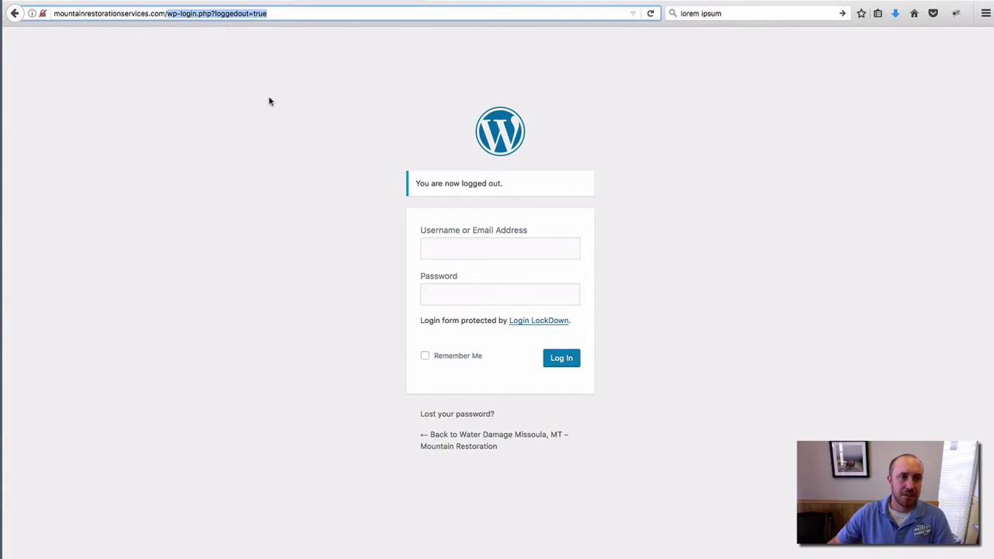
type("wp-admin")
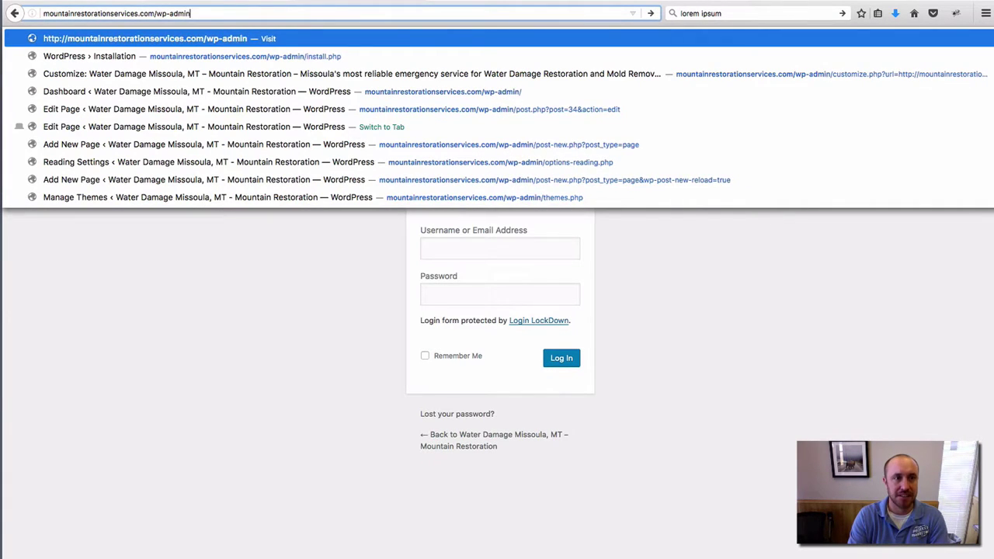
key("Return")
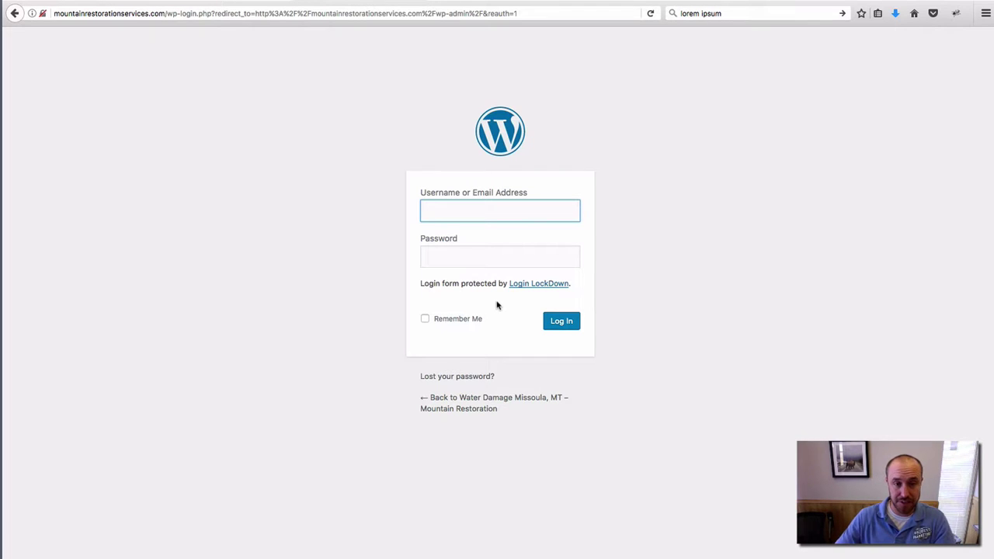
Step: Log in to WordPress with the admin username and password
type("ju")
key("BackSpace")
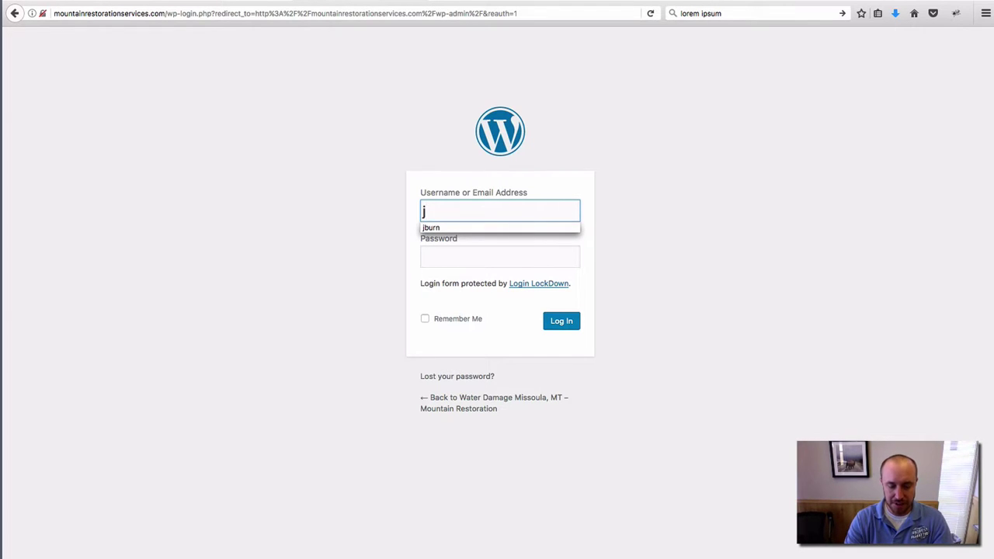
type("burn")
key("Tab")
type("••••••")
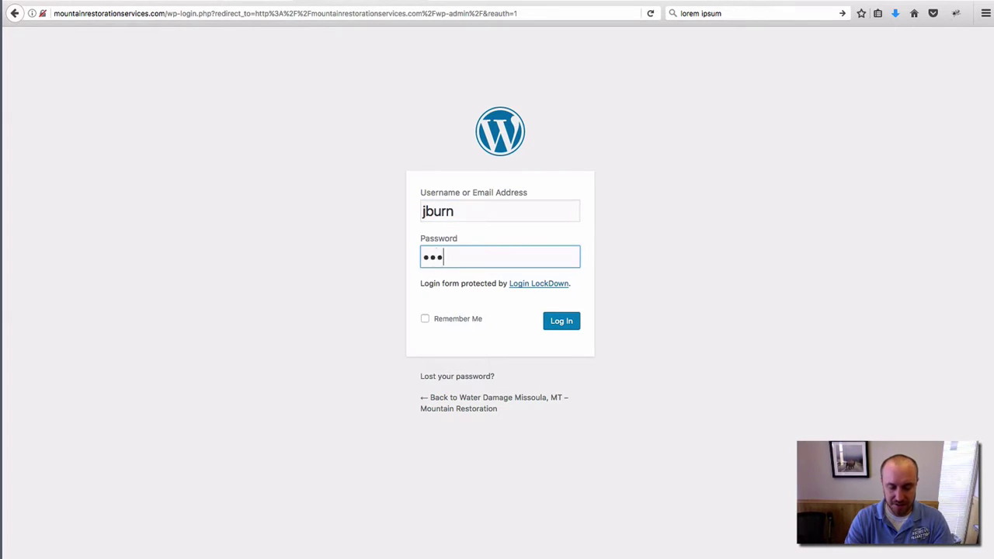
type("•")
key("Return")
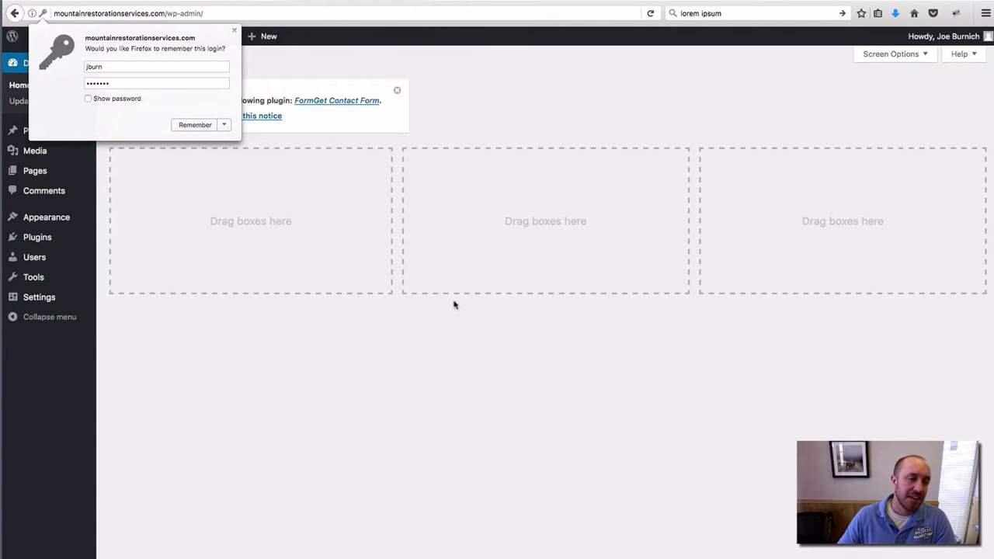
Step: Dismiss Firefox's save-login prompt, visit Comments and Plugins, and open the Login LockDown settings
left_click(234, 32)
left_click(234, 36)
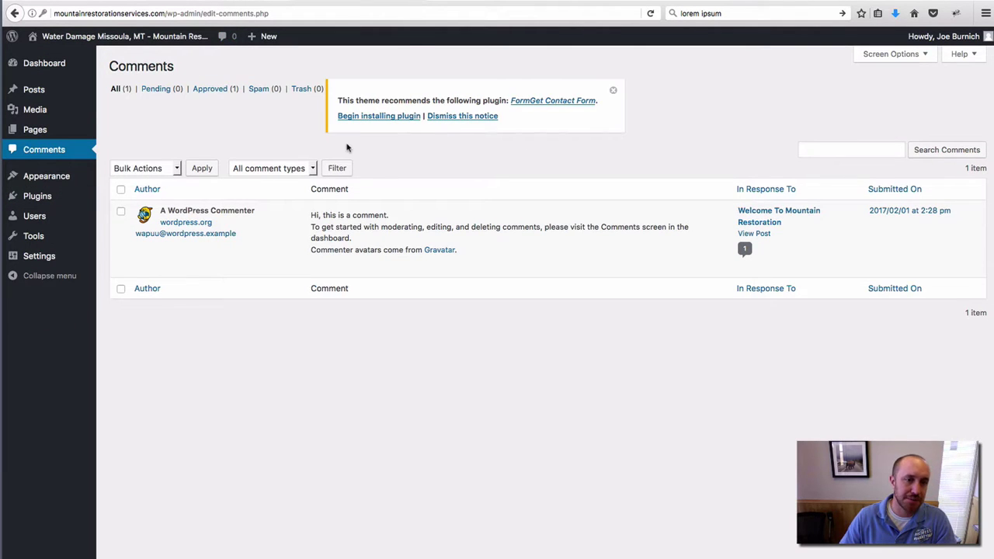
left_click(33, 196)
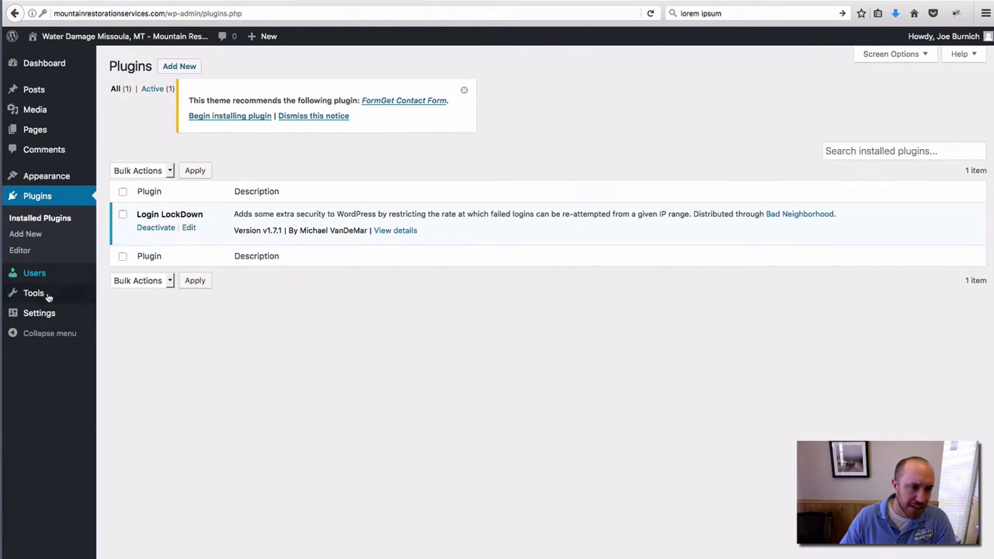
mouse_move(45, 315)
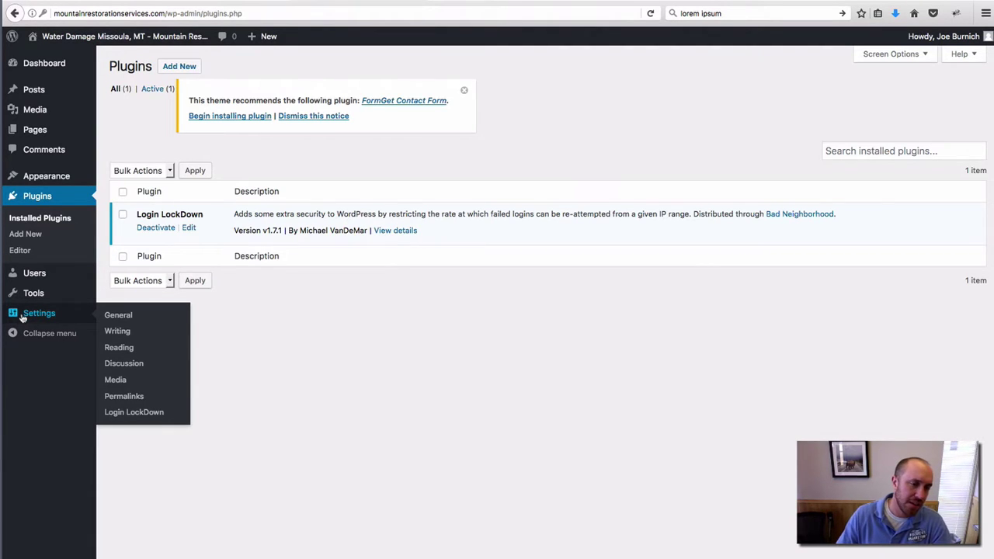
left_click(122, 416)
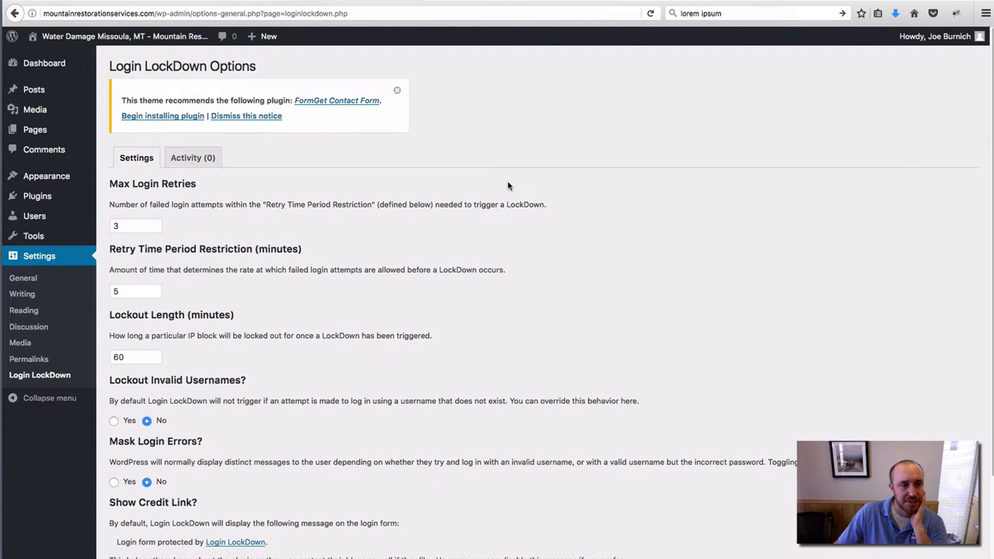
Step: Keep Max Login Retries at 3, change Retry Time Period Restriction to 30 minutes, and save
scroll(507, 186, "down", 3)
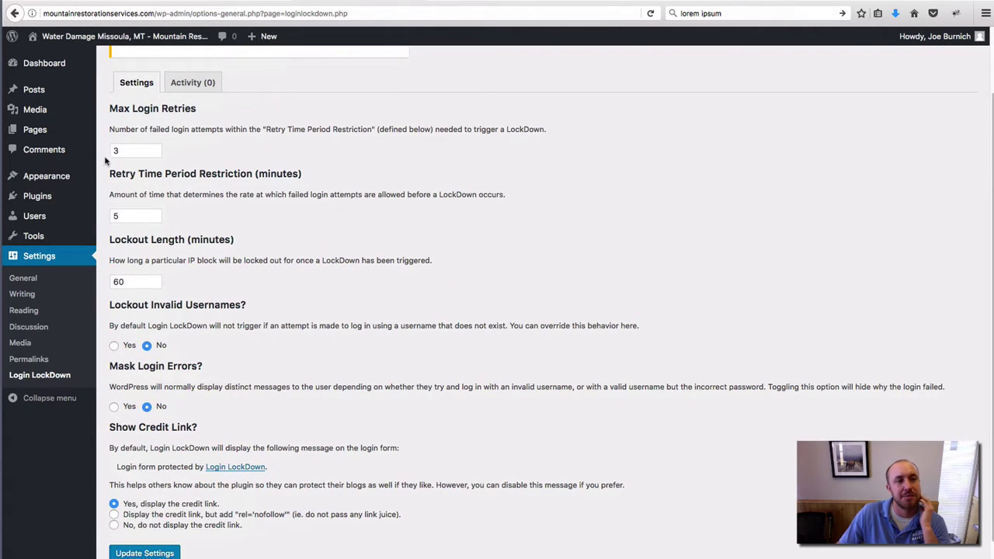
double_click(115, 151)
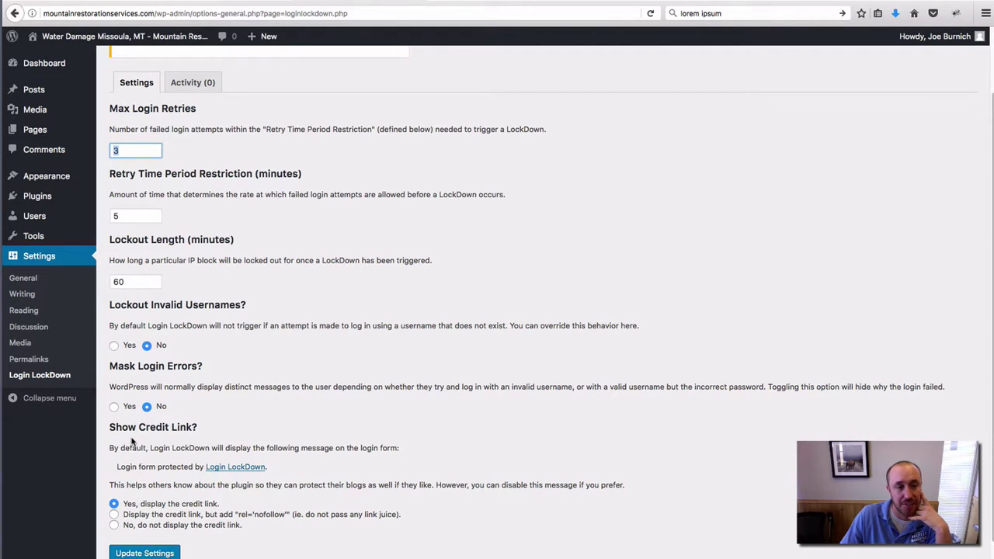
key("BackSpace")
type("3")
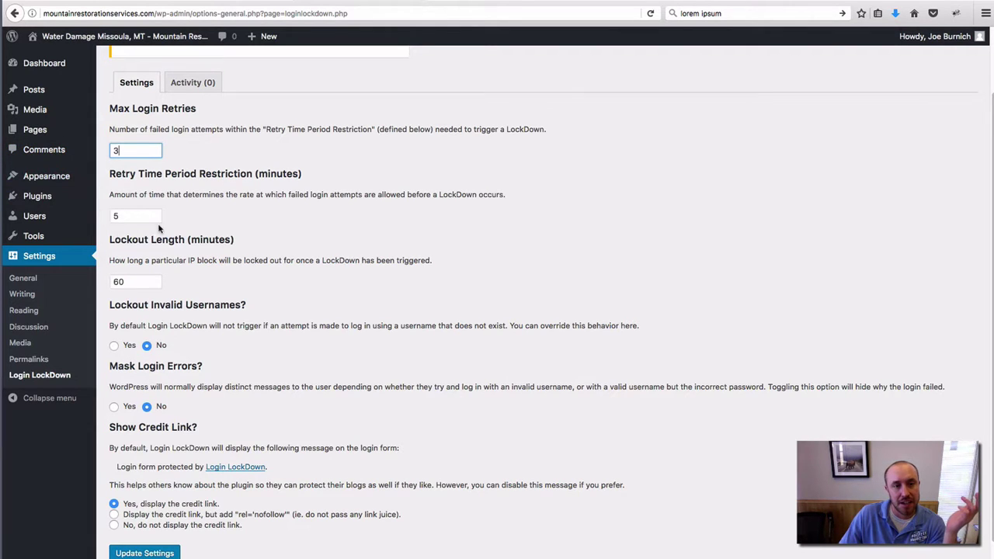
double_click(117, 215)
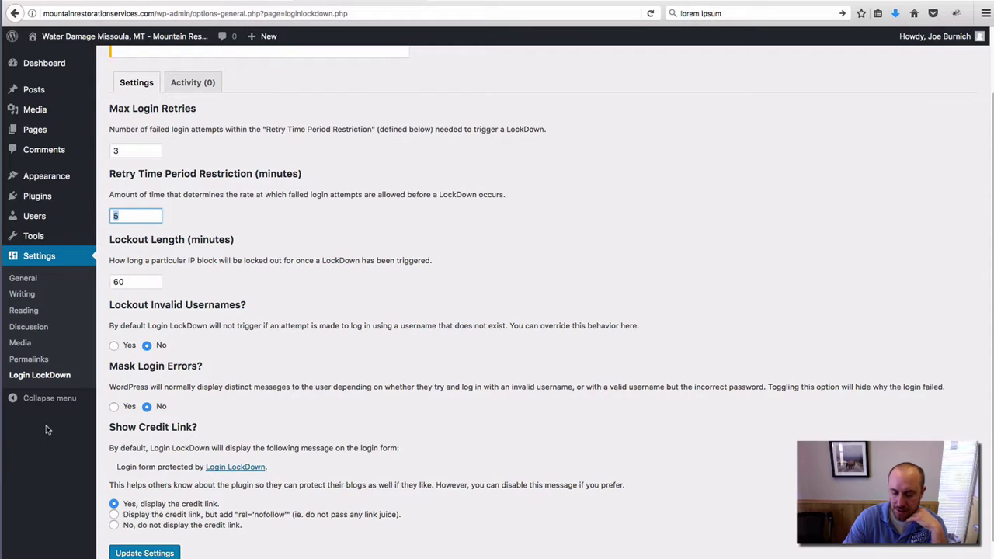
type("30")
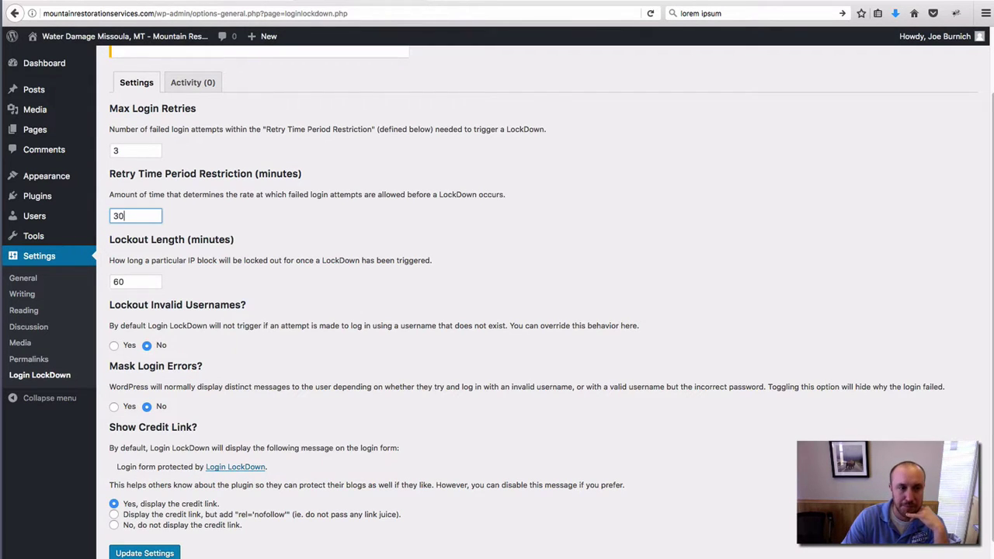
left_click(365, 295)
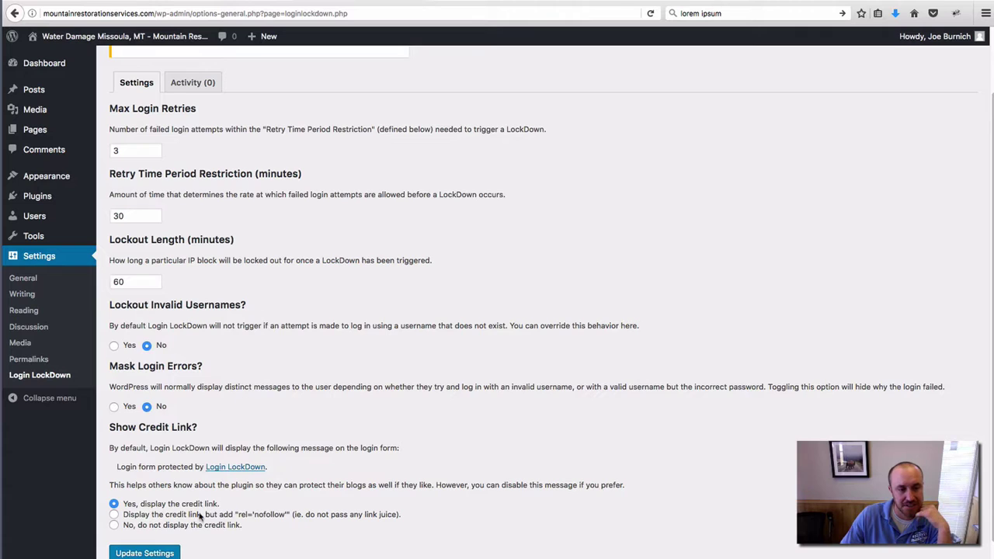
left_click(140, 553)
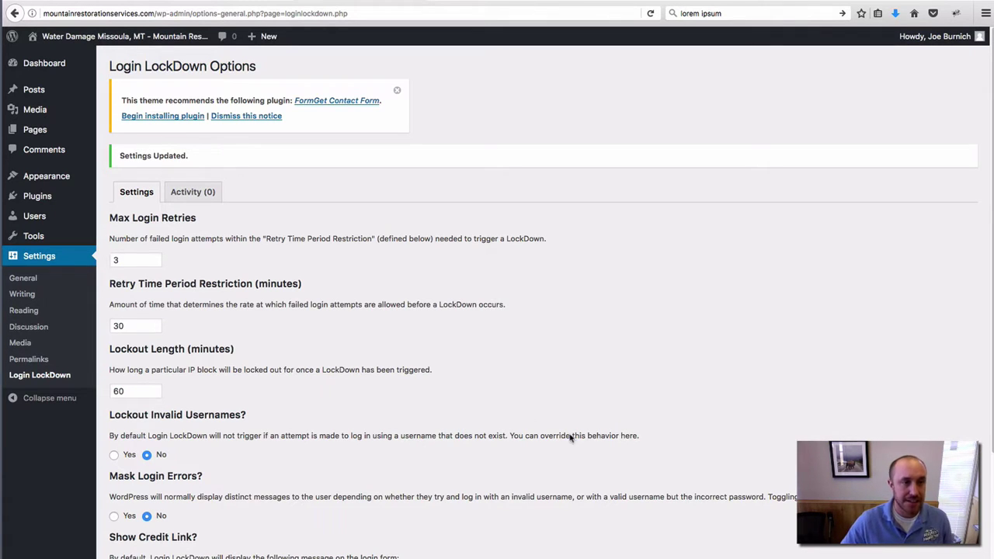
mouse_move(31, 99)
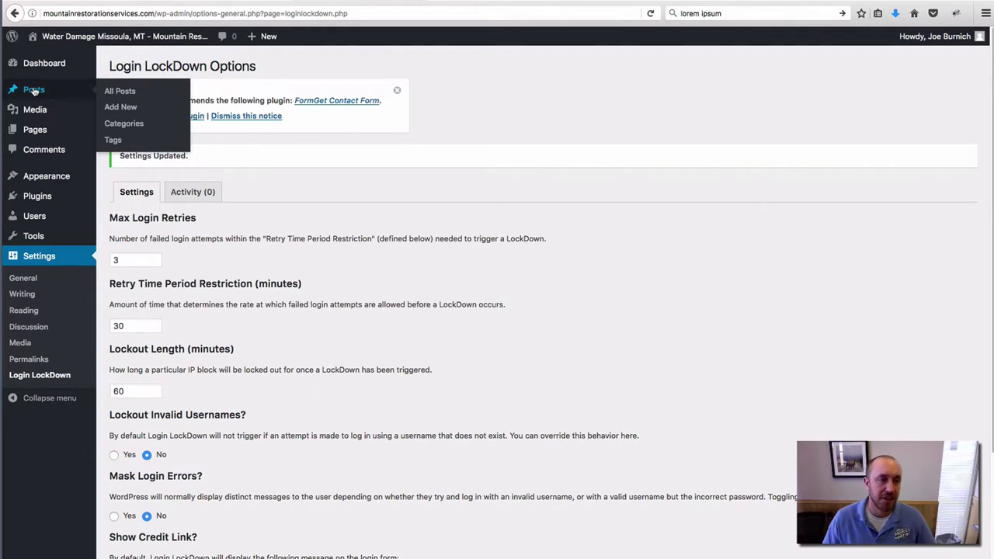
Step: Open the All Posts list showing the three published posts
left_click(34, 90)
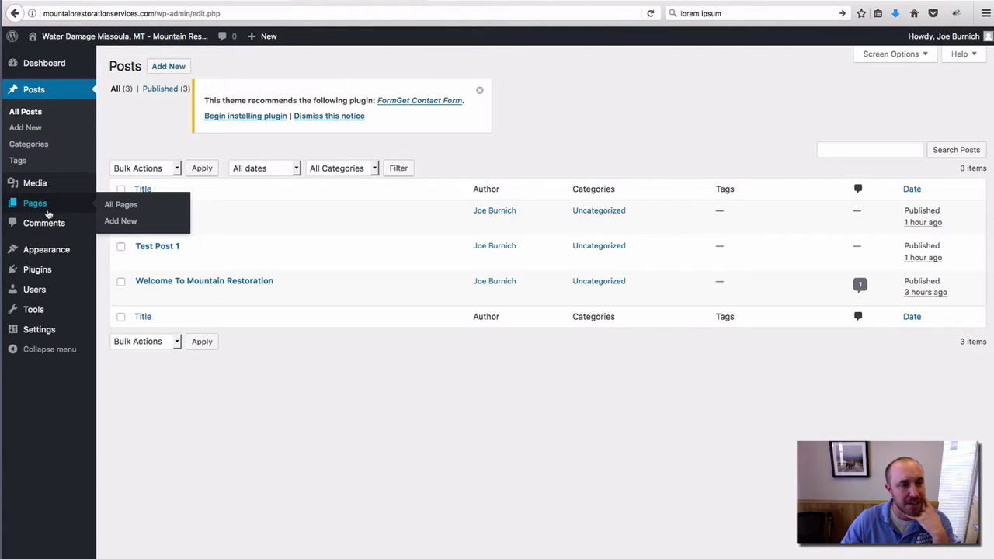
Step: Search Add Plugins for 'disable comments', then install and activate Disable Comments
mouse_move(79, 271)
left_click(114, 271)
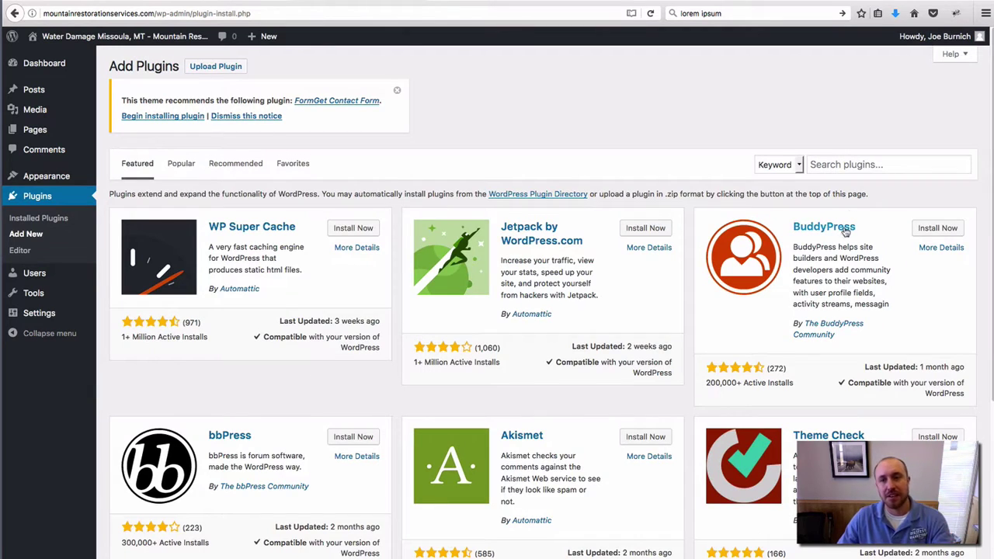
type("disa")
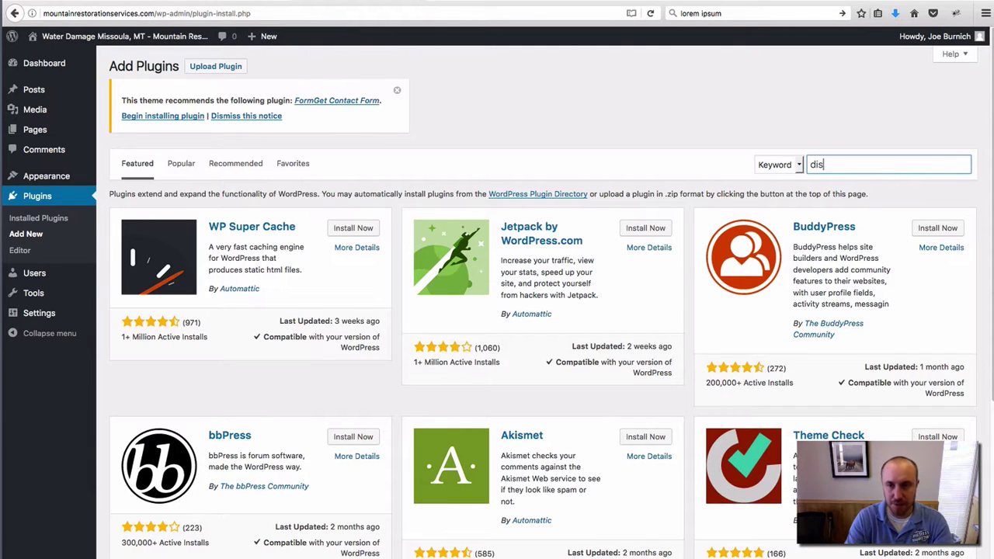
type("ble comments")
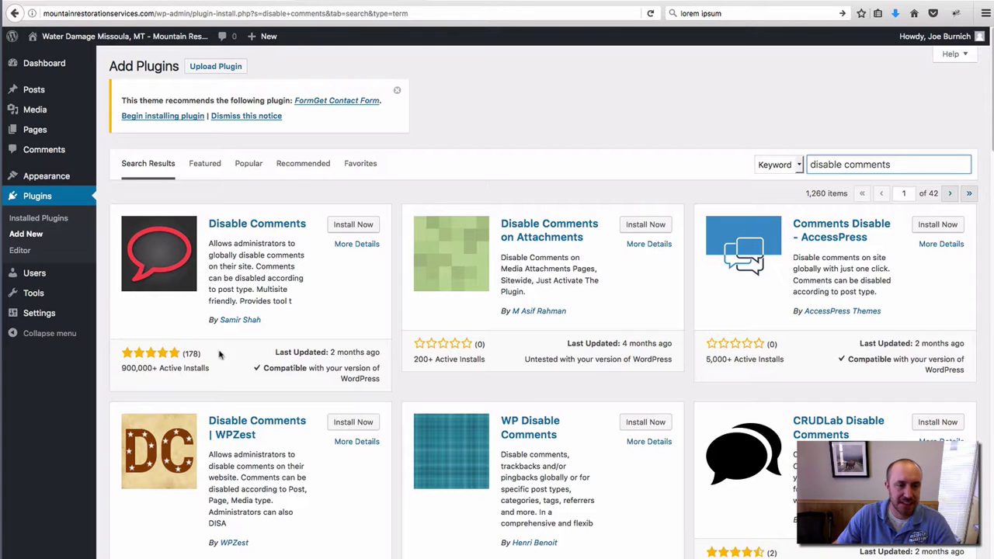
left_click(357, 227)
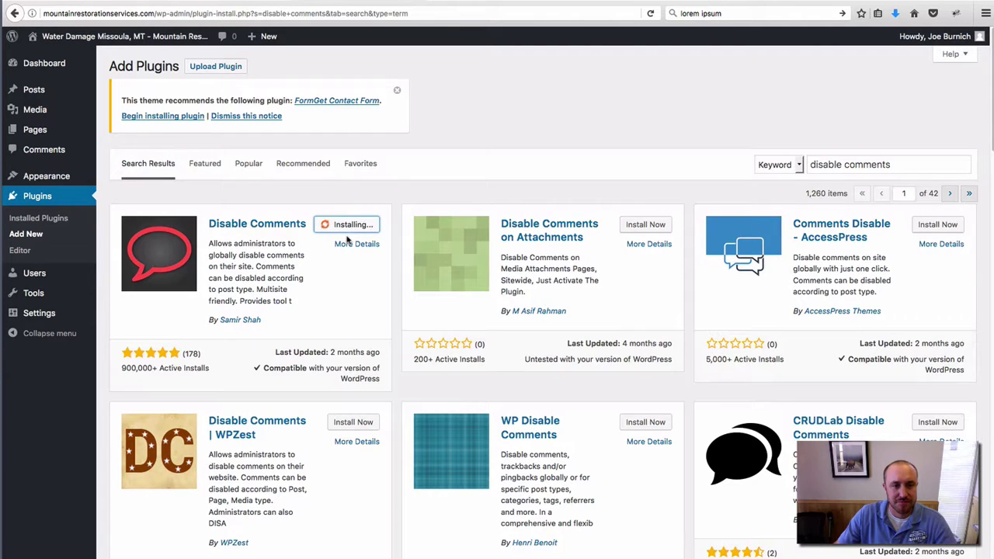
left_click(356, 230)
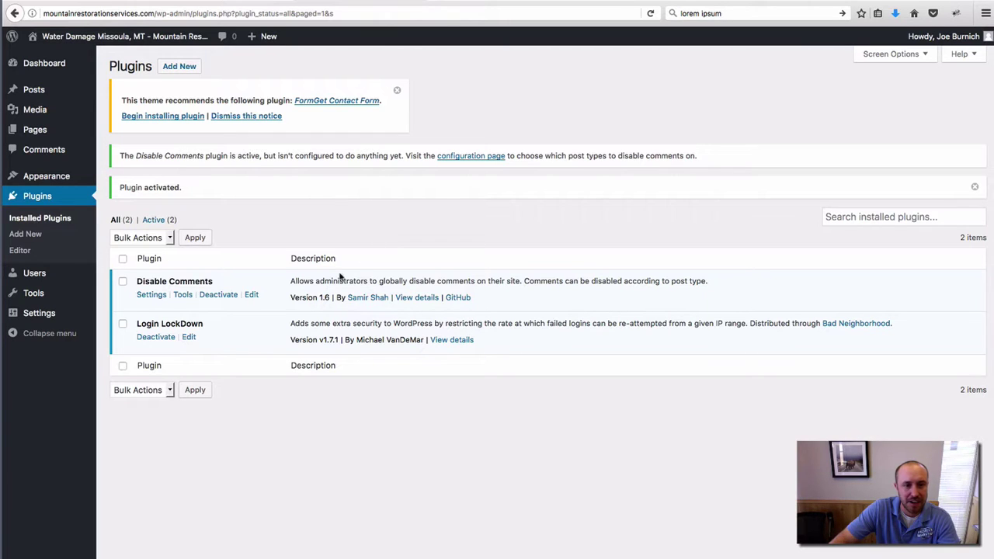
Step: Save Disable Comments with the Everywhere option and dismiss the theme's plugin recommendation notice
mouse_move(64, 317)
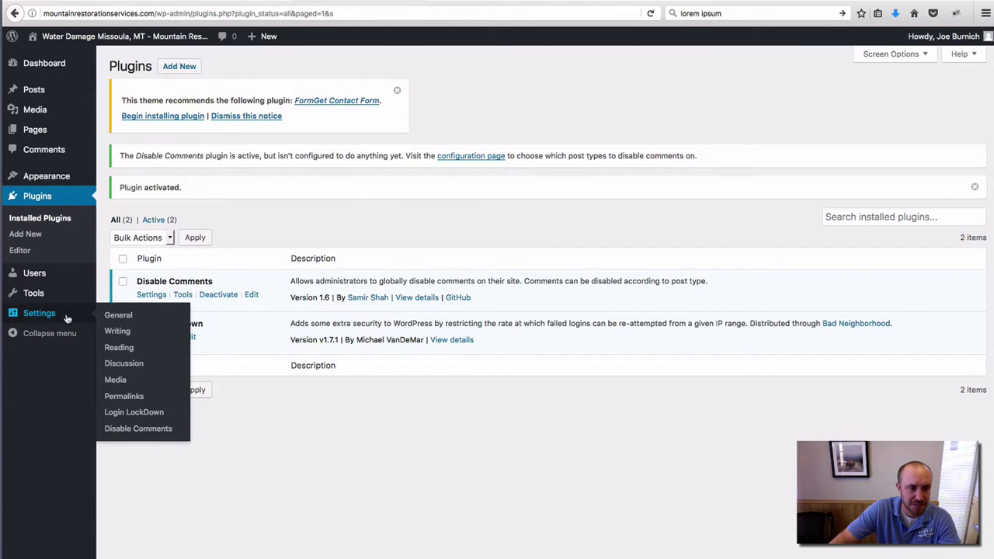
left_click(140, 428)
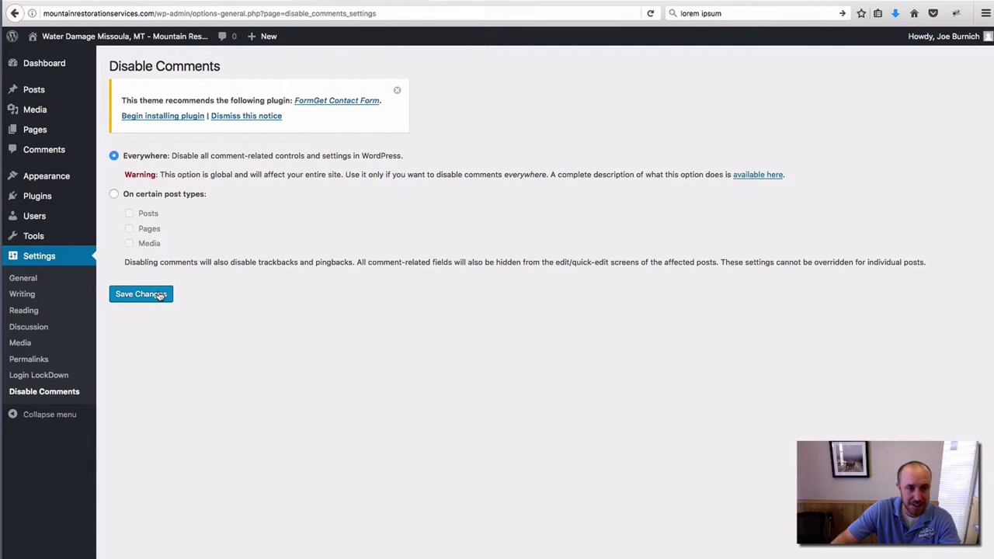
left_click(136, 295)
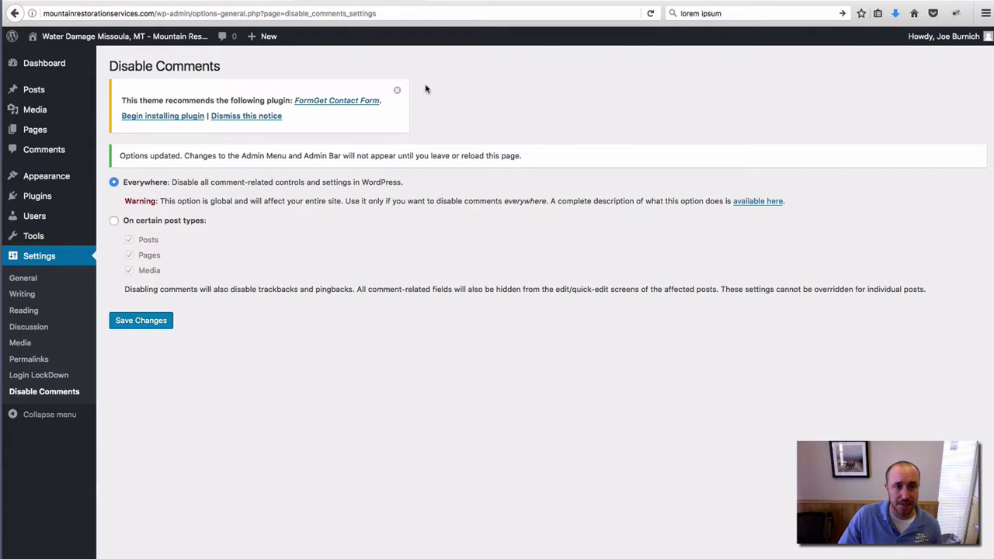
left_click(396, 90)
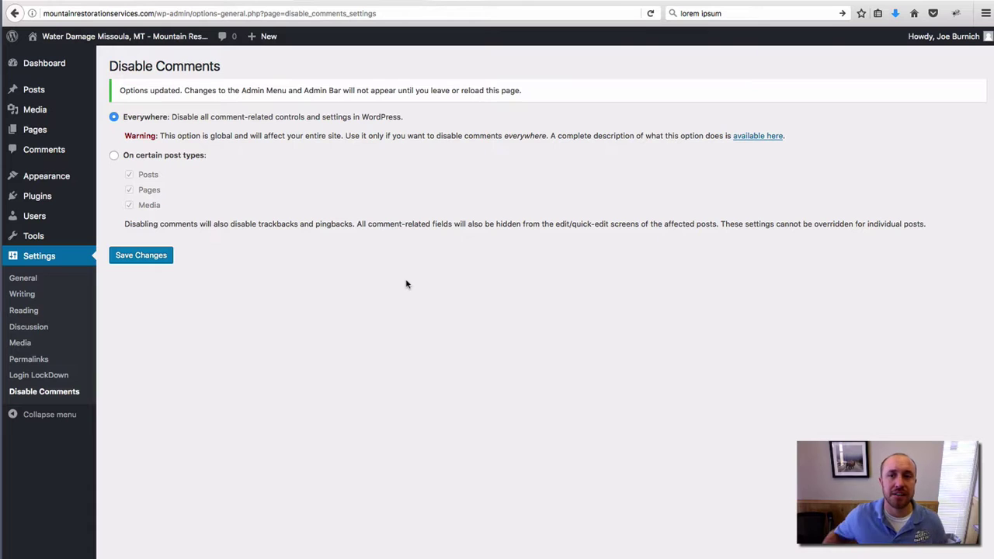
Step: Search Yahoo for 'back up buddy plugin' and open the iThemes BackupBuddy product page
key("ctrl+t")
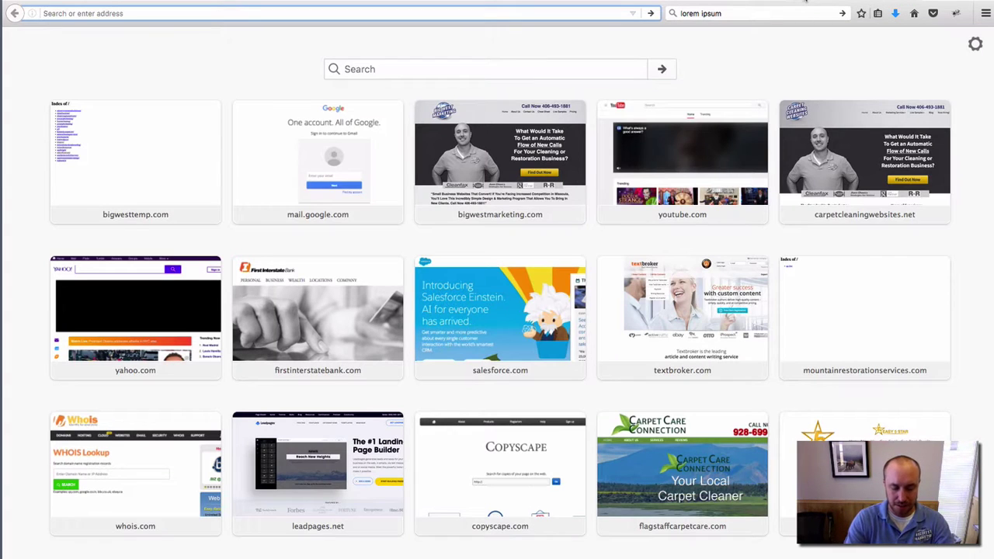
type("back")
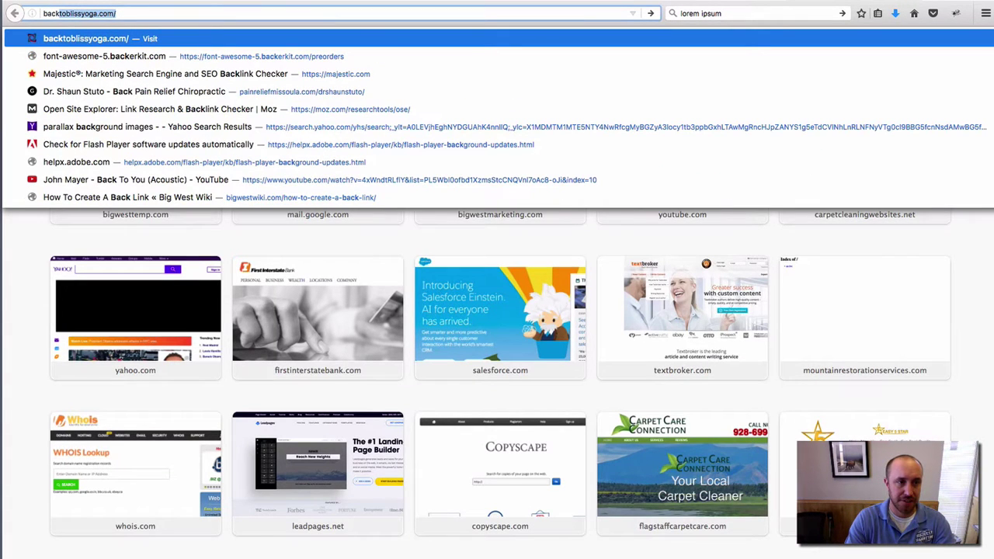
type("buddy")
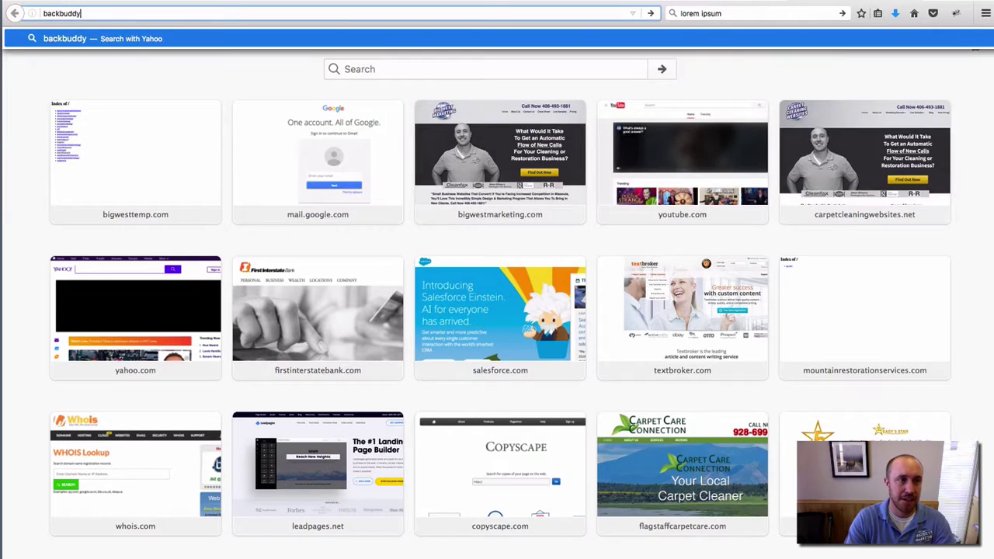
key("Return")
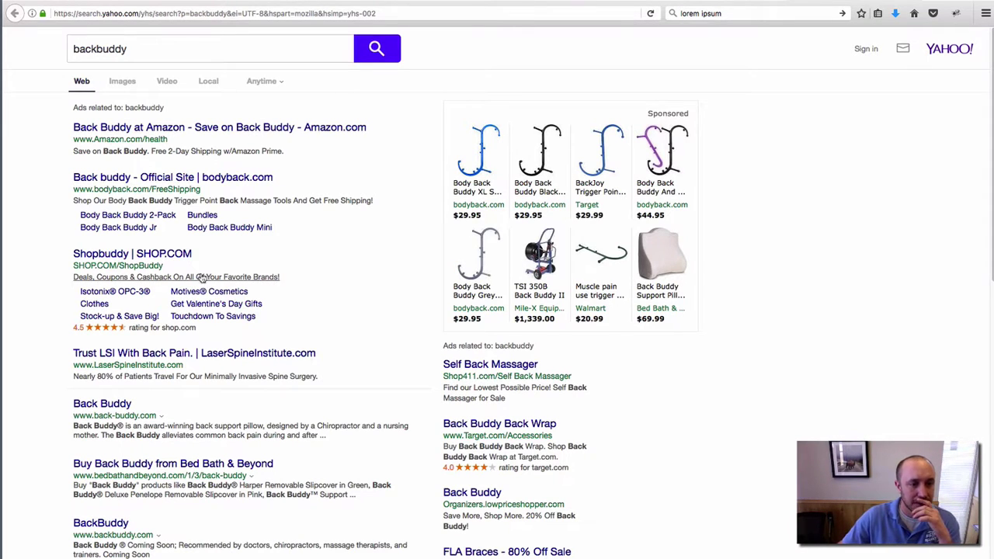
left_click(99, 49)
type("u")
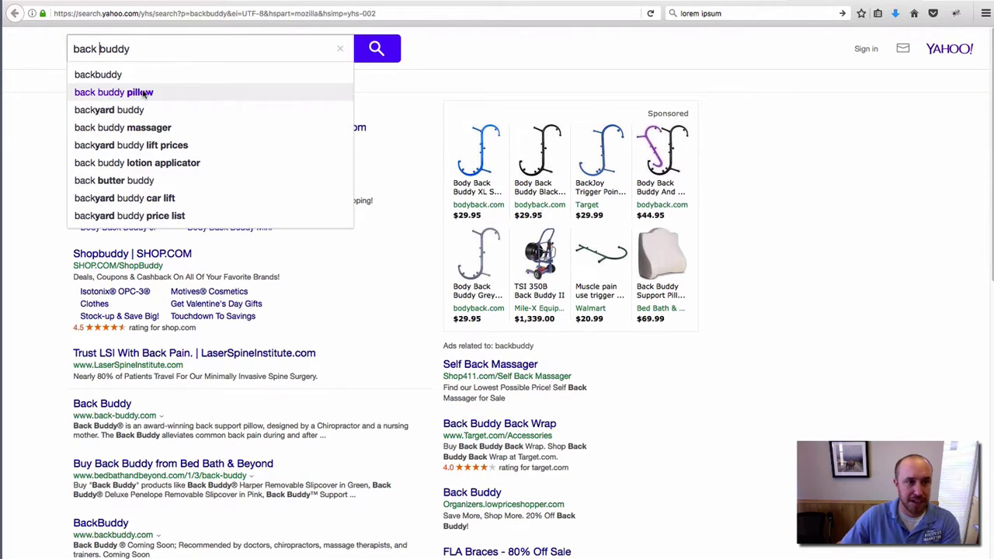
type("p")
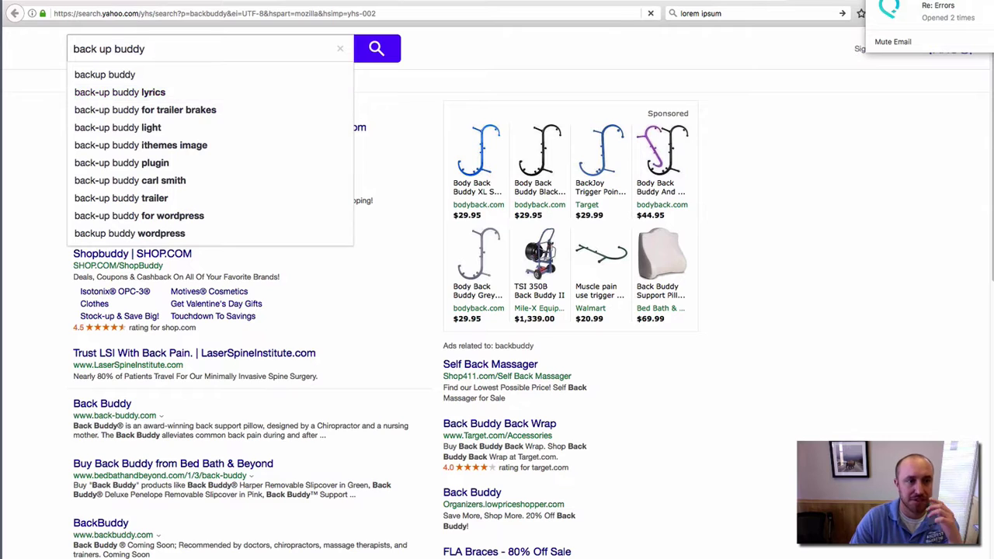
key("Return")
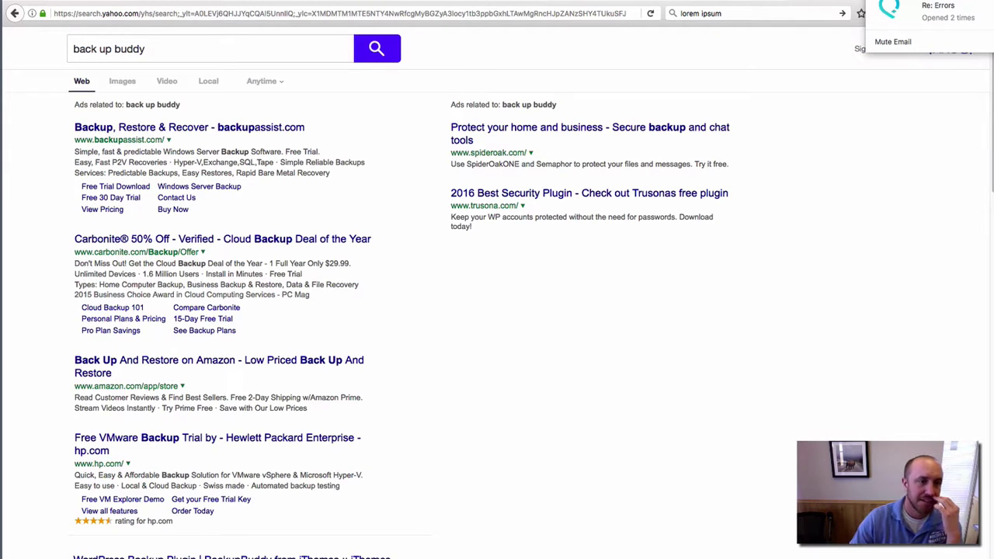
left_click(161, 49)
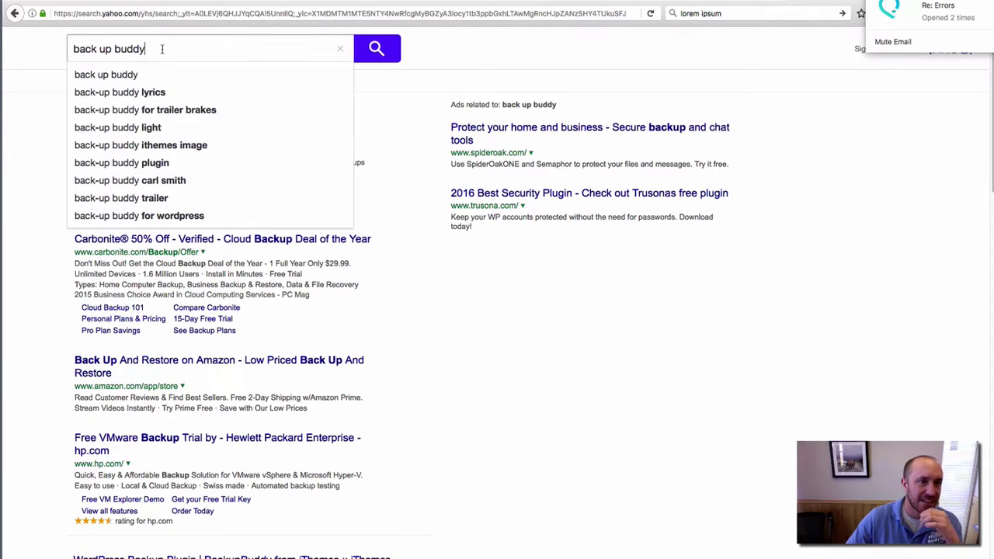
type("plugin")
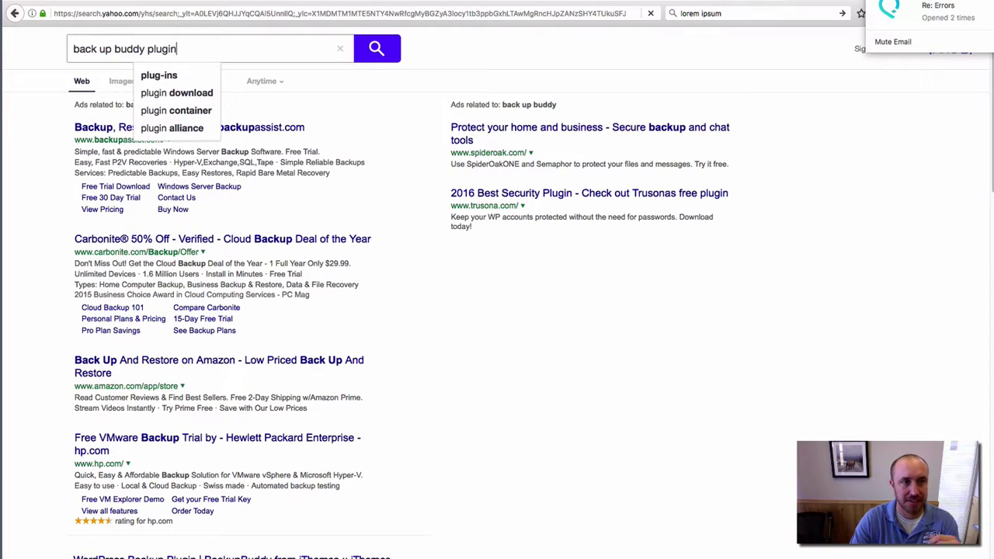
key("Return")
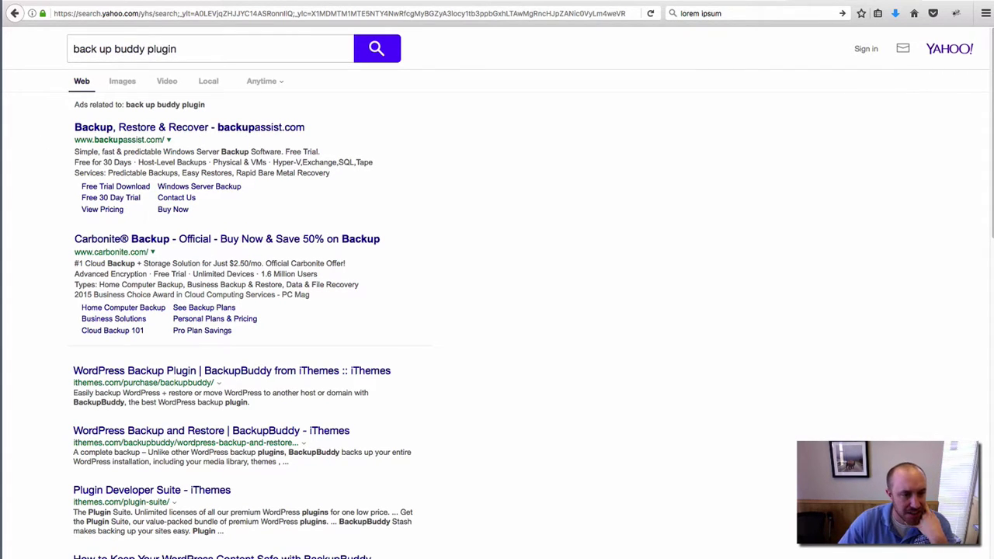
left_click(128, 374)
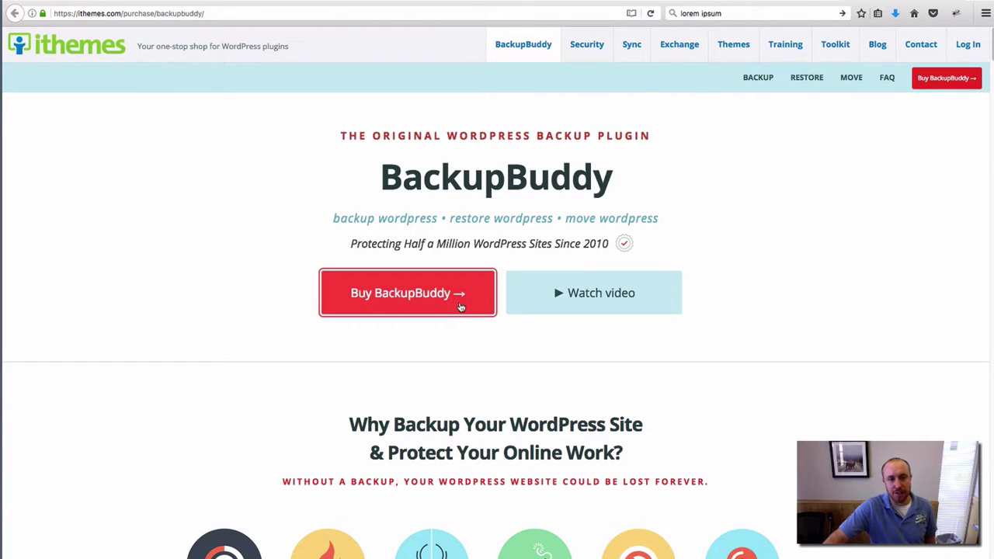
Step: Jump to the BackupBuddy pricing table, highlight 'unlimited sites', and close the 25% off banner
left_click(456, 292)
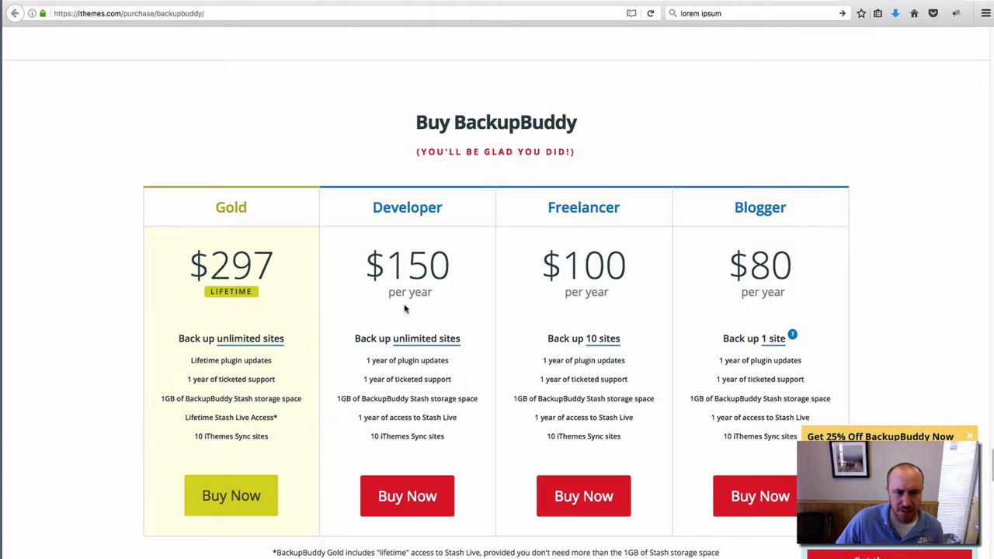
left_click_drag(393, 339, 459, 339)
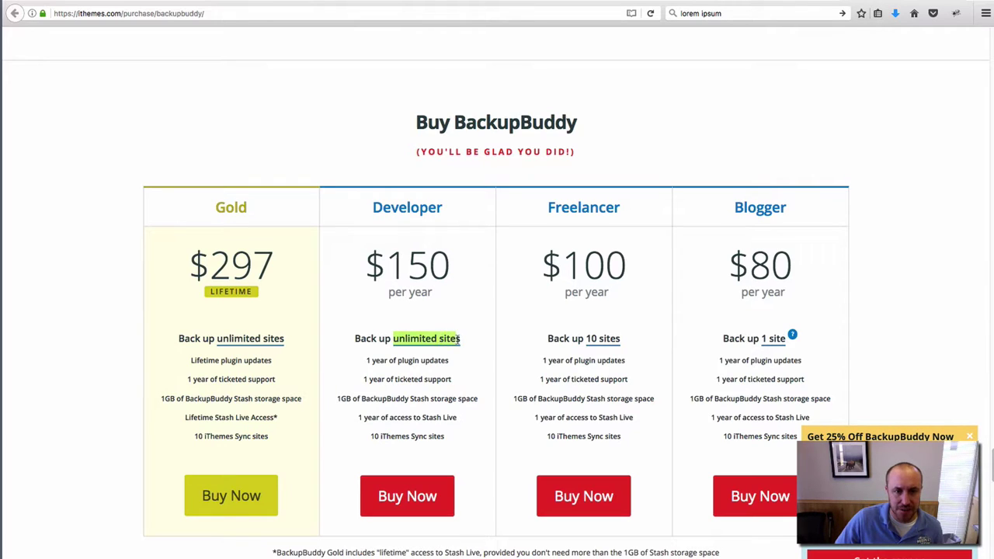
left_click(969, 436)
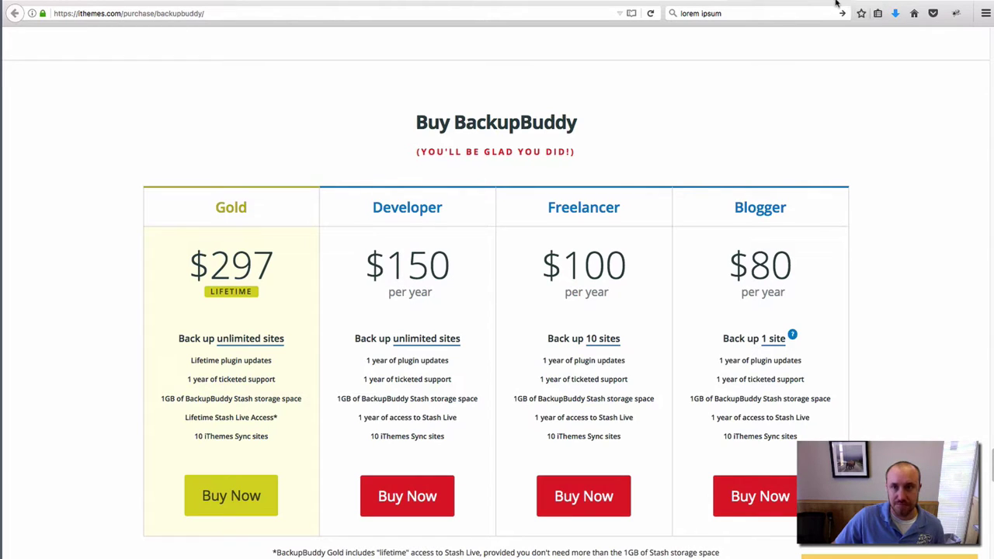
left_click(858, 0)
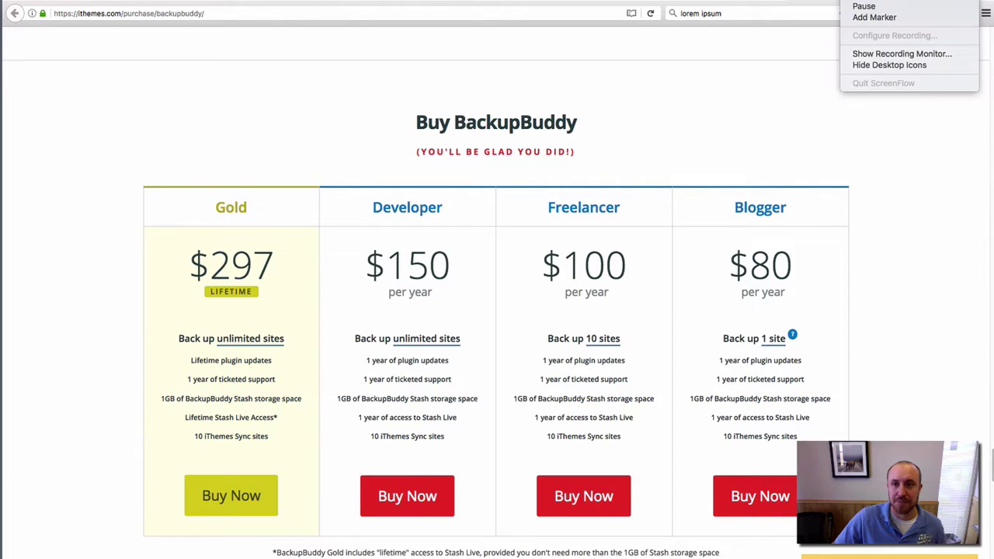
Step: Return to the WordPress Disable Comments settings page, with comments disabled everywhere
left_click(860, 7)
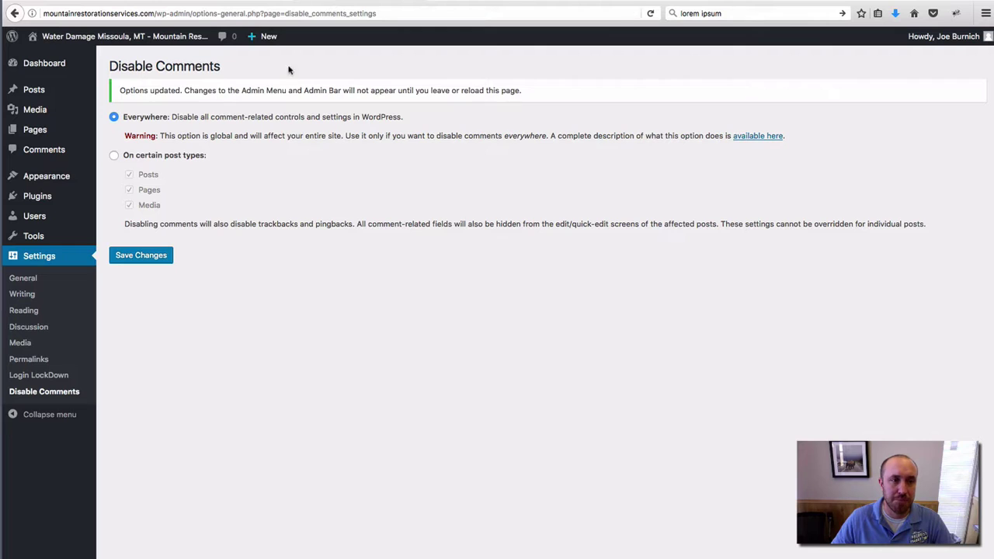
mouse_move(102, 40)
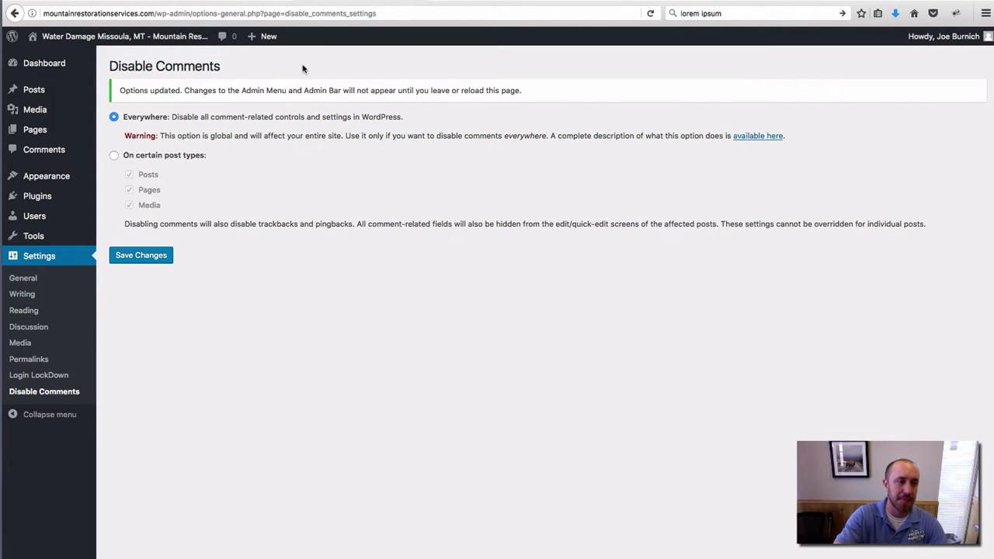
Step: Install and activate the WP Customer Reviews plugin, then view its How to use instructions
mouse_move(58, 197)
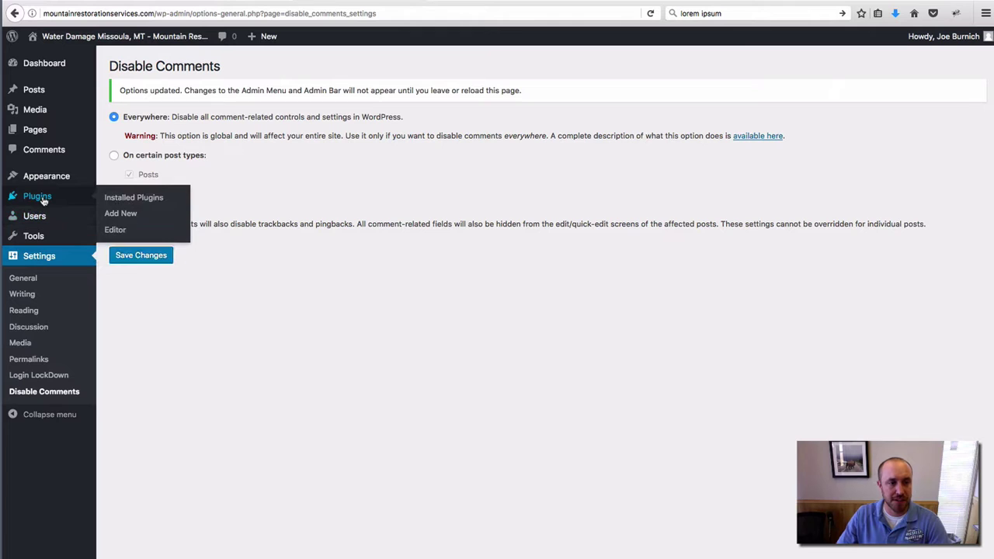
left_click(117, 215)
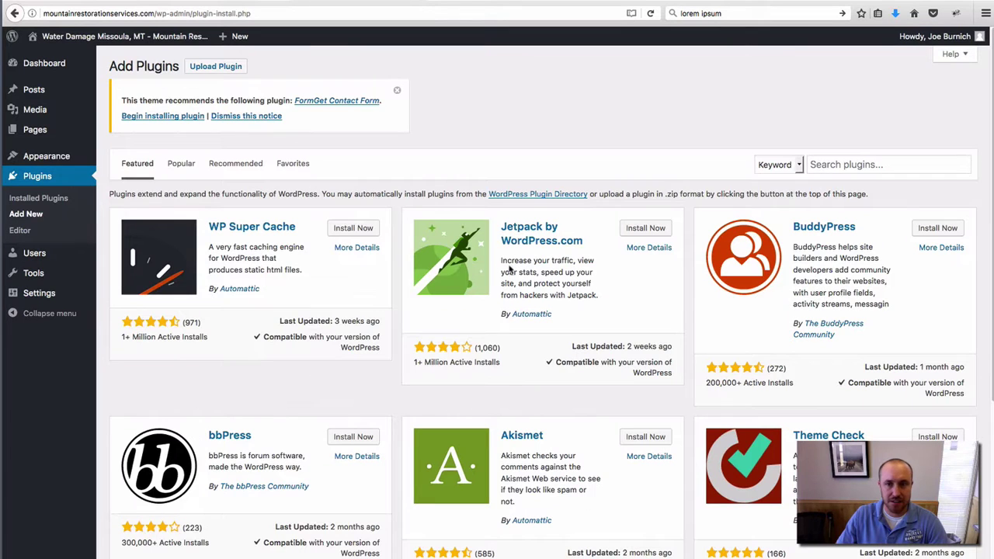
left_click(813, 166)
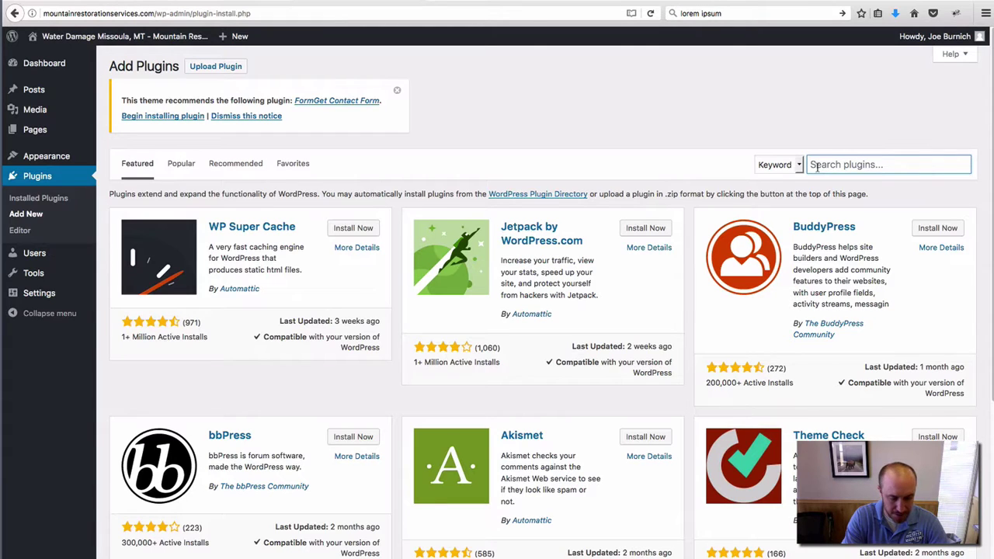
type("WP C")
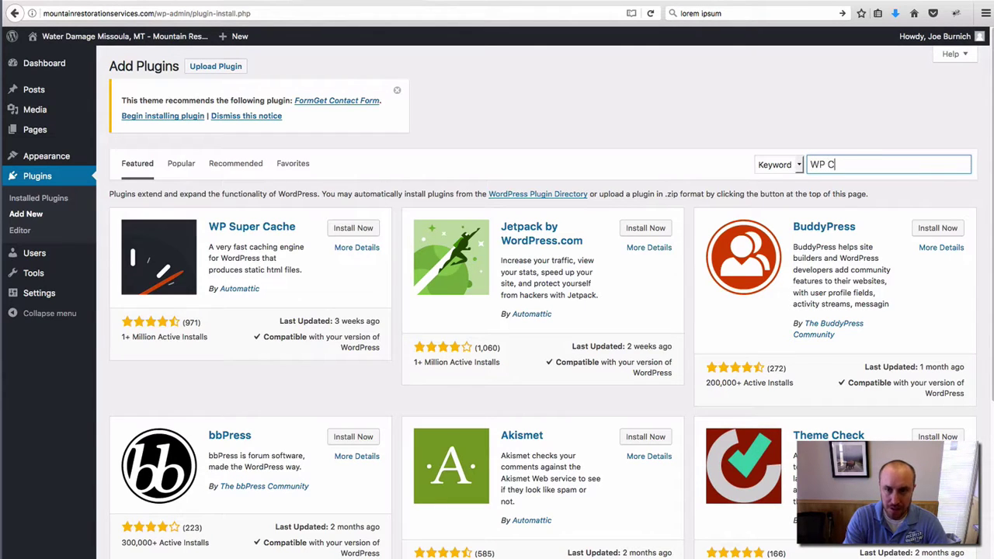
type("ustomer")
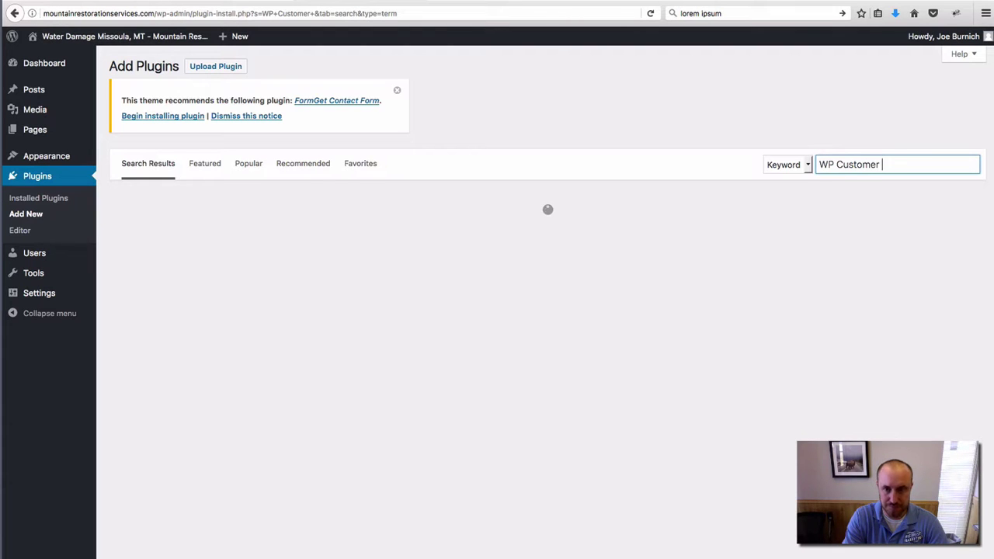
type(" Reviews")
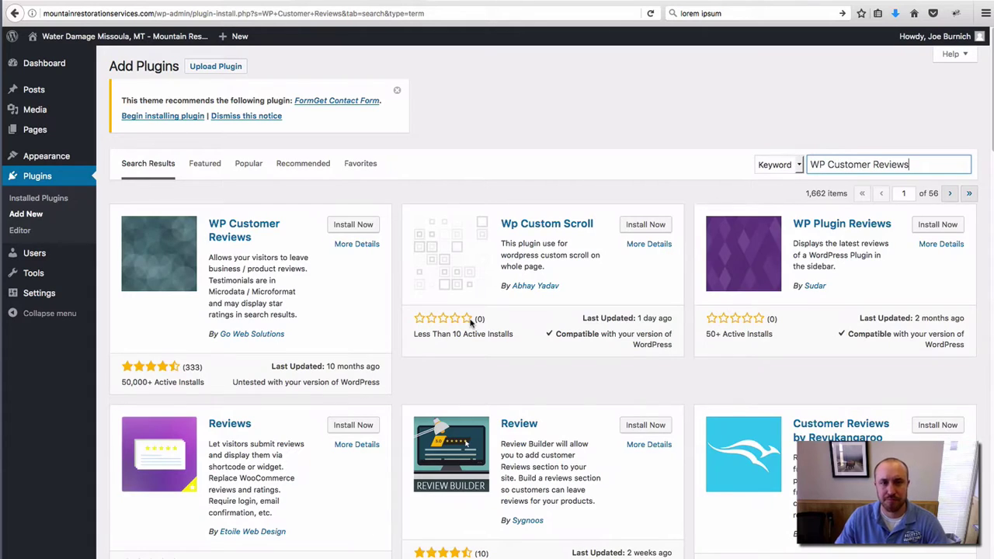
left_click(354, 226)
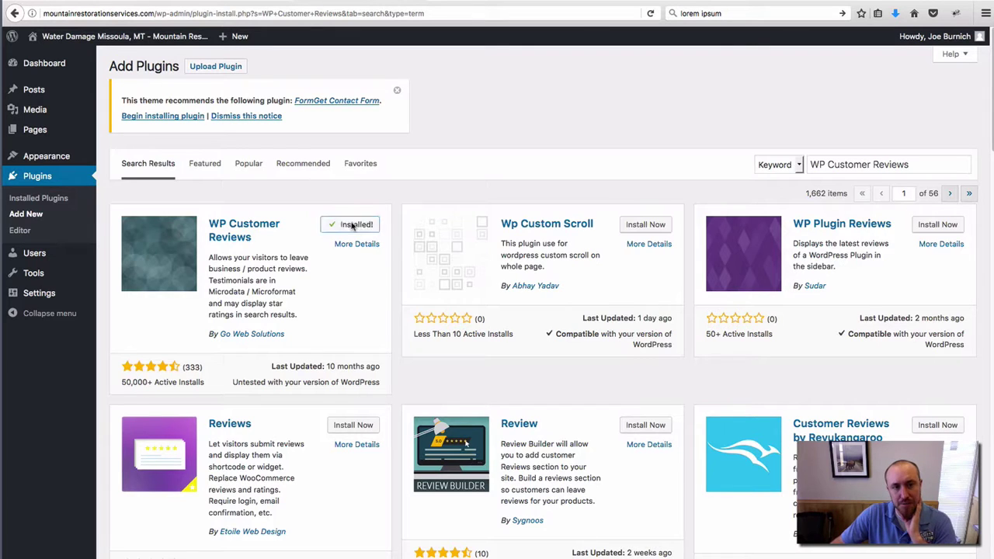
left_click(355, 225)
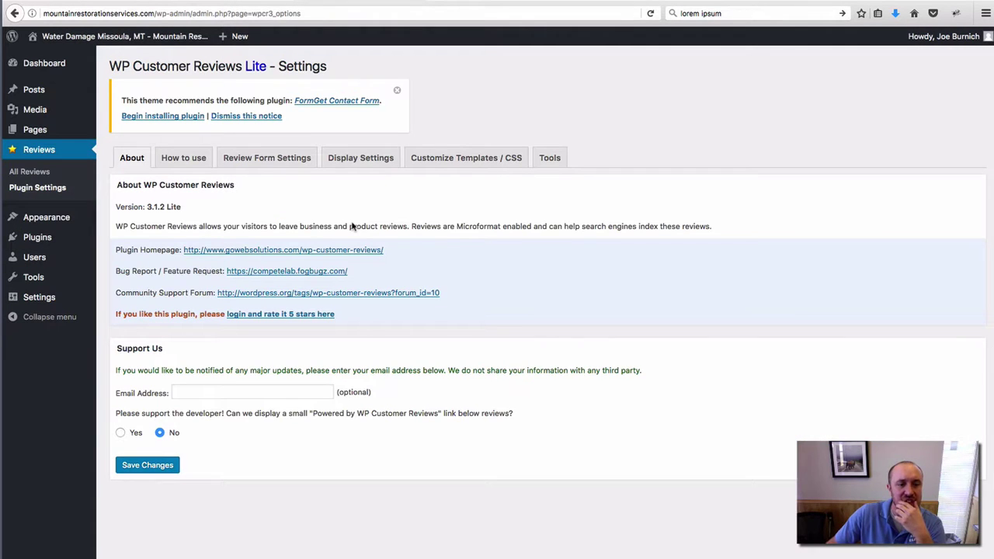
left_click(200, 161)
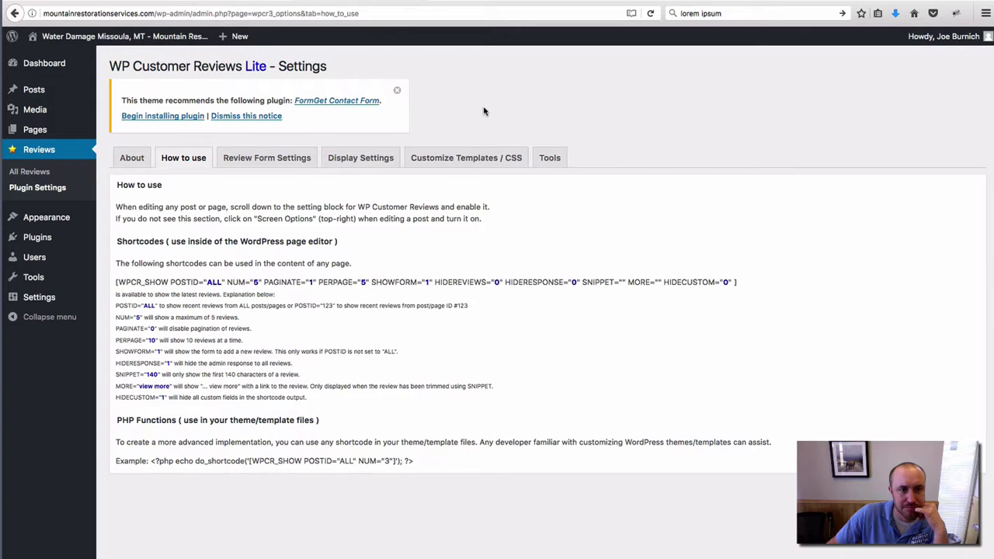
Step: Stop the review form asking for Email, Website and Review Title, and save the changes
left_click(298, 159)
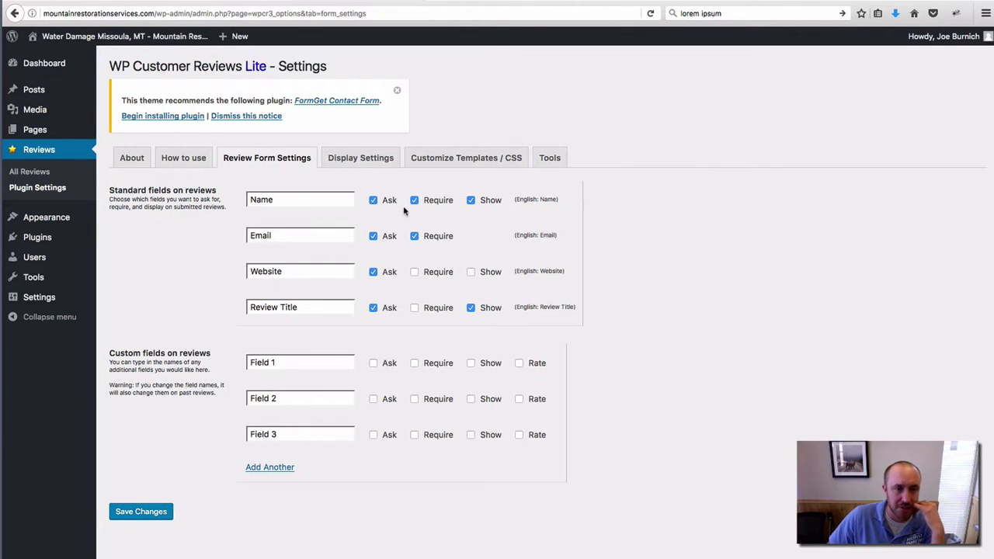
left_click(374, 236)
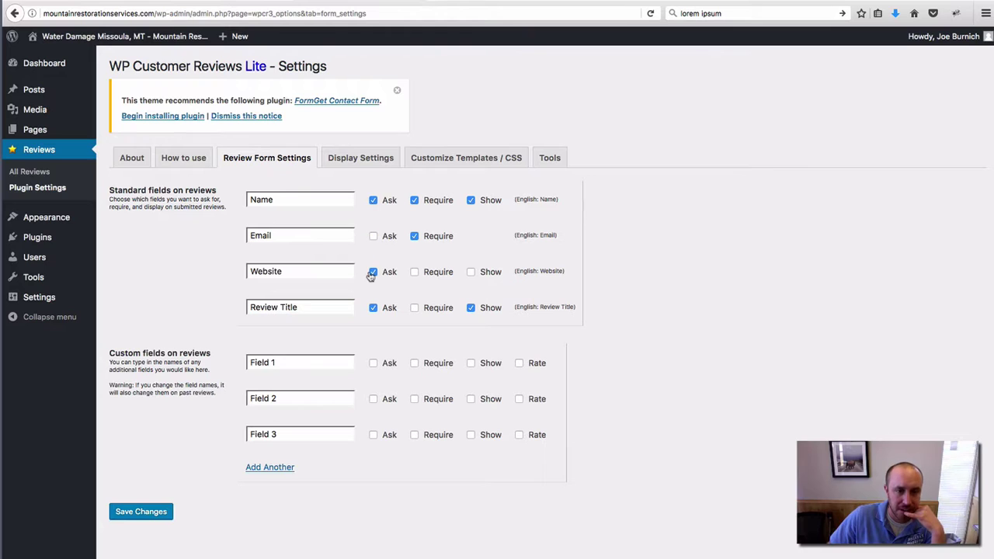
left_click(372, 273)
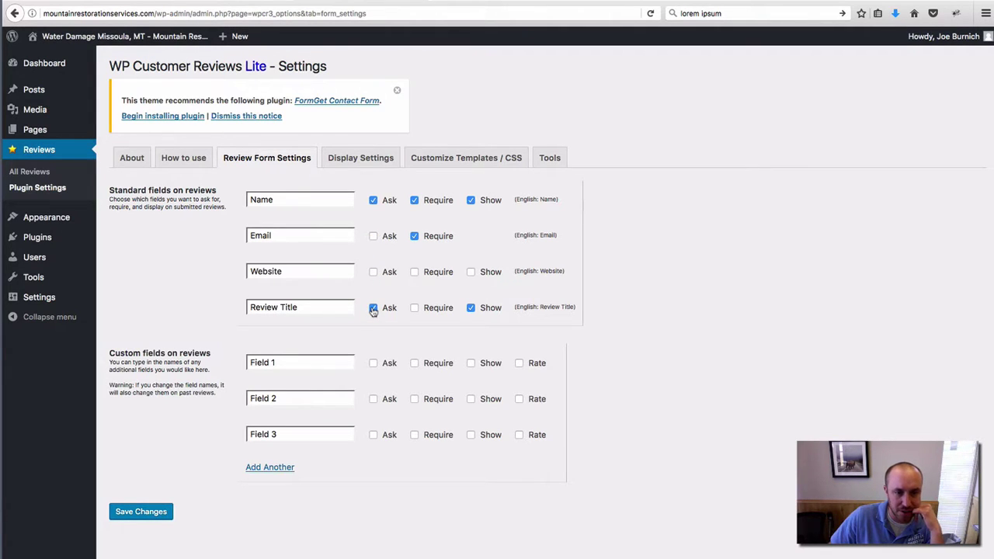
left_click(373, 309)
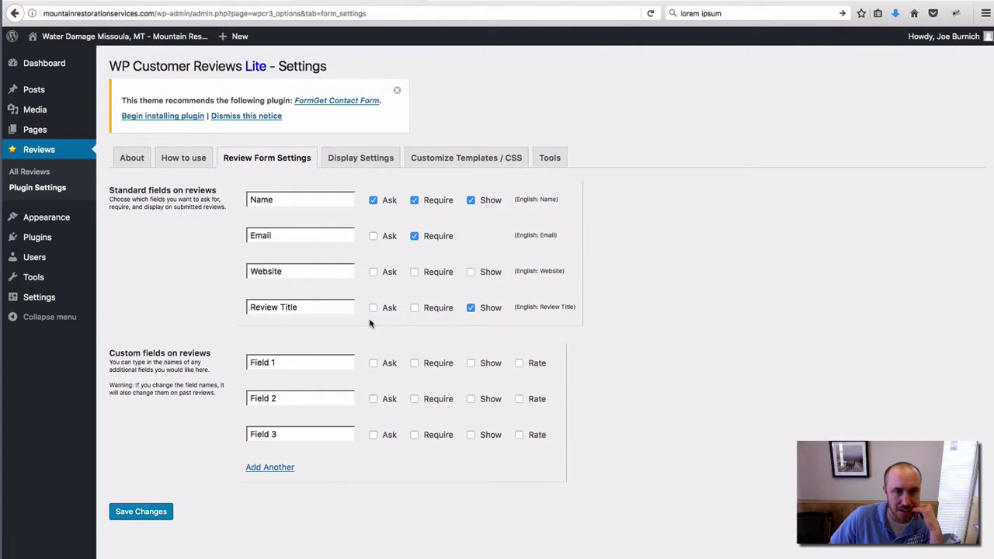
left_click(138, 516)
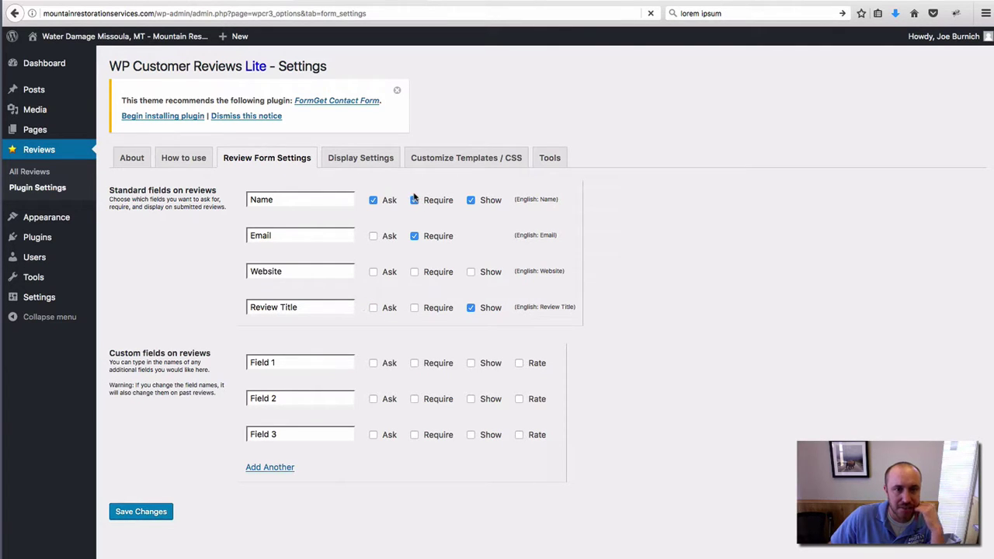
left_click(378, 194)
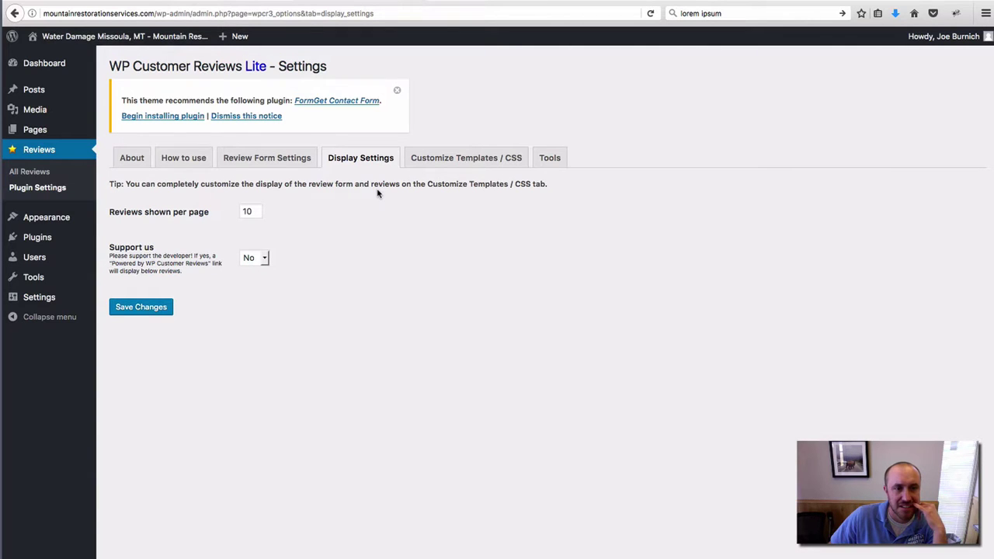
Step: Browse the Customize Templates / CSS, Tools and Review Form Settings tabs, ending on How to use
left_click(460, 161)
left_click(548, 160)
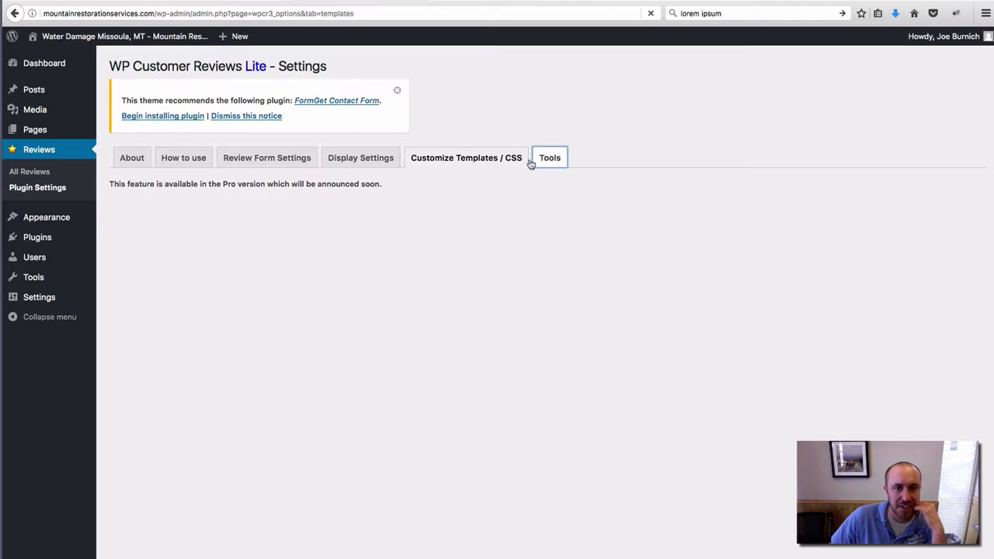
left_click(270, 159)
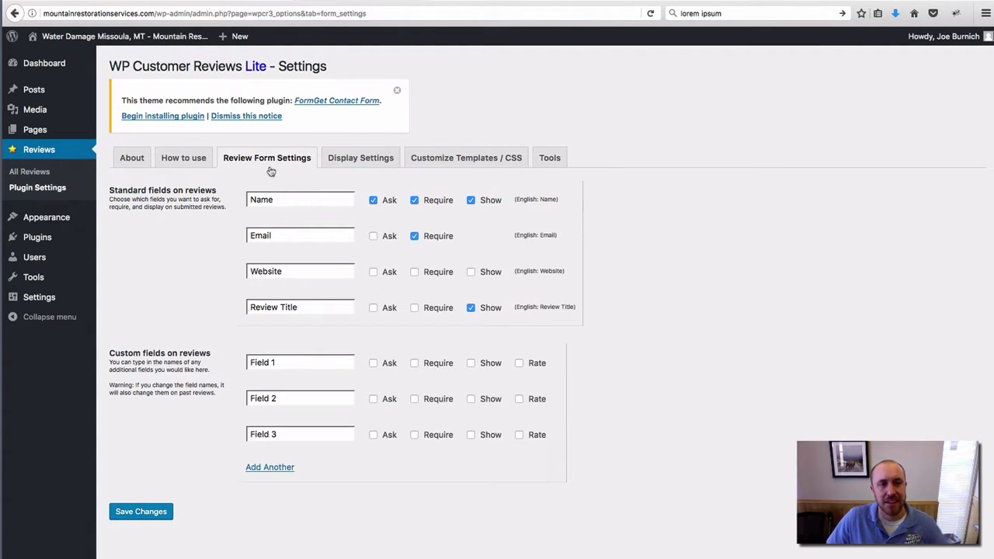
left_click(192, 163)
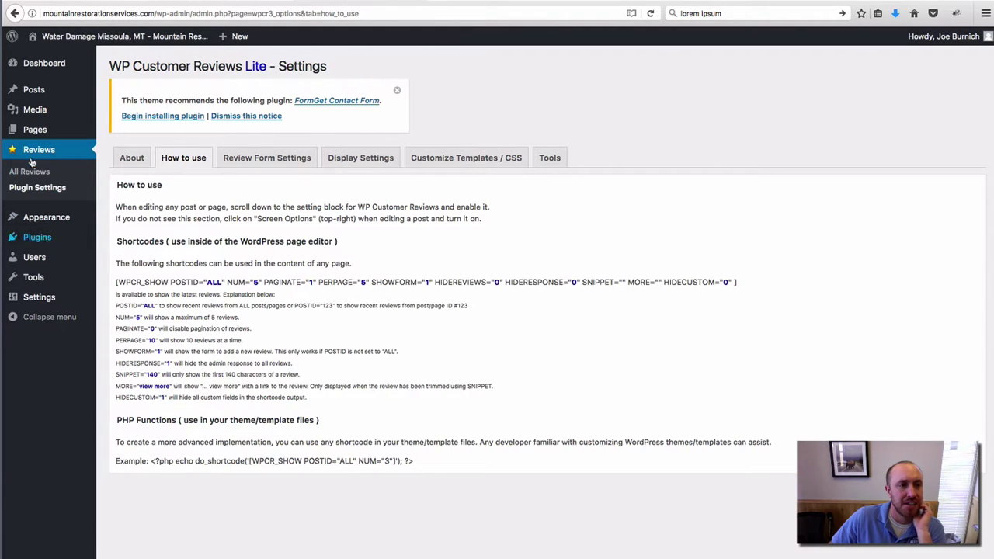
Step: Open the Customer Reviews page for editing from the All Pages list
mouse_move(36, 132)
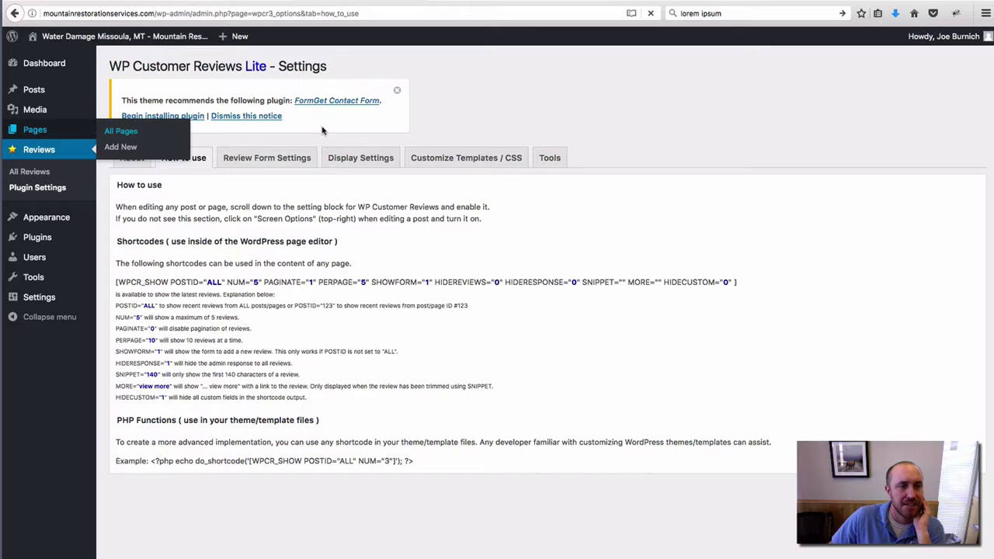
left_click(129, 133)
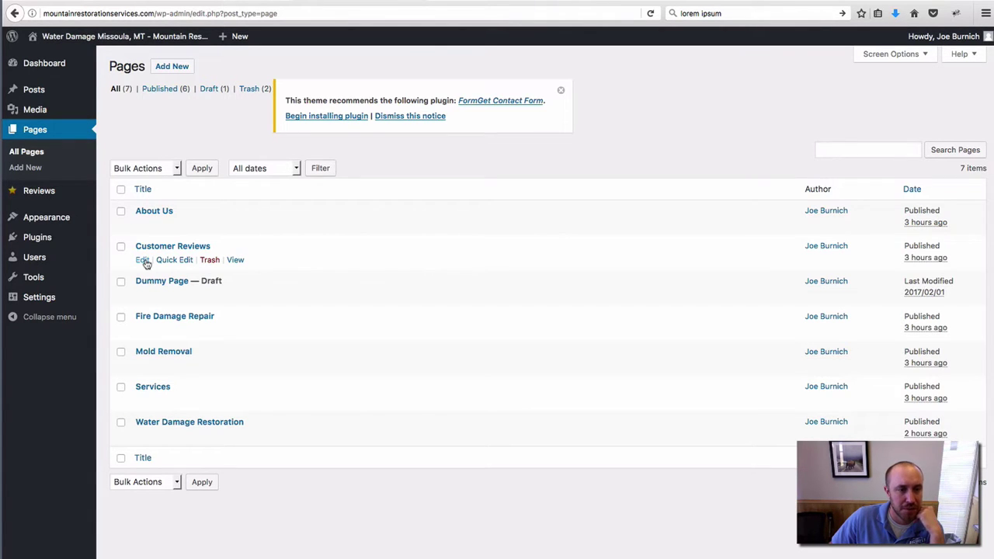
left_click(144, 262)
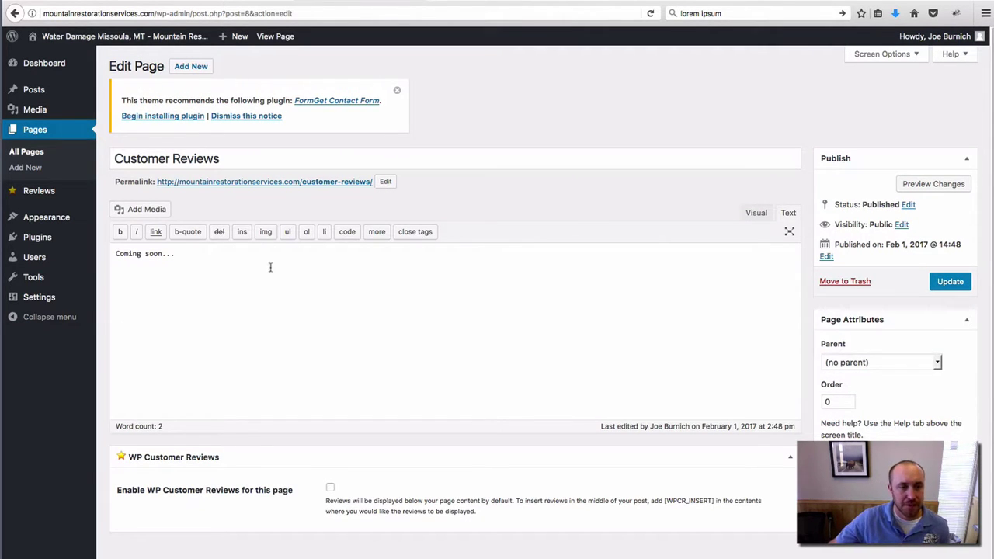
Step: Delete the 'Coming soon...' placeholder text from the Customer Reviews page
left_click_drag(194, 252, 100, 254)
key("BackSpace")
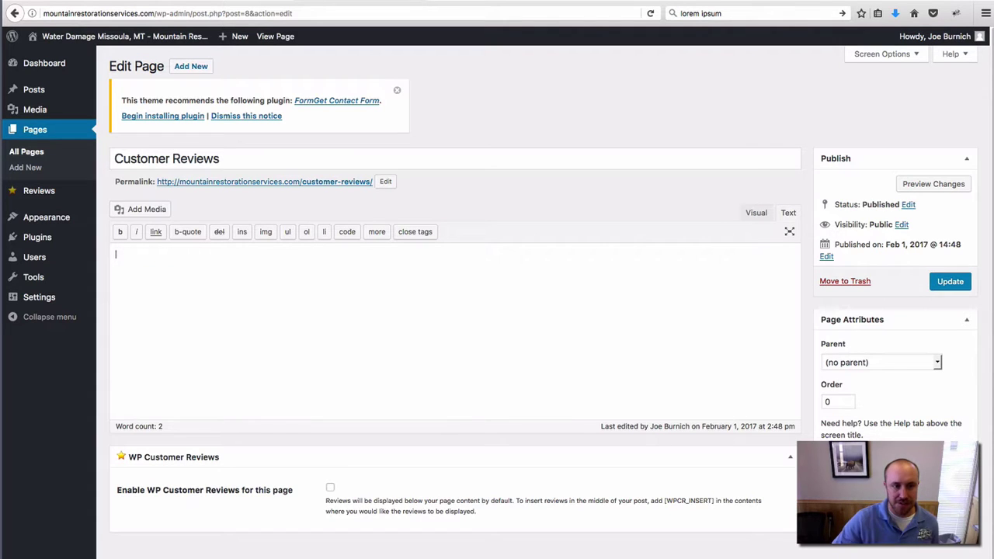
scroll(368, 340, "down", 1)
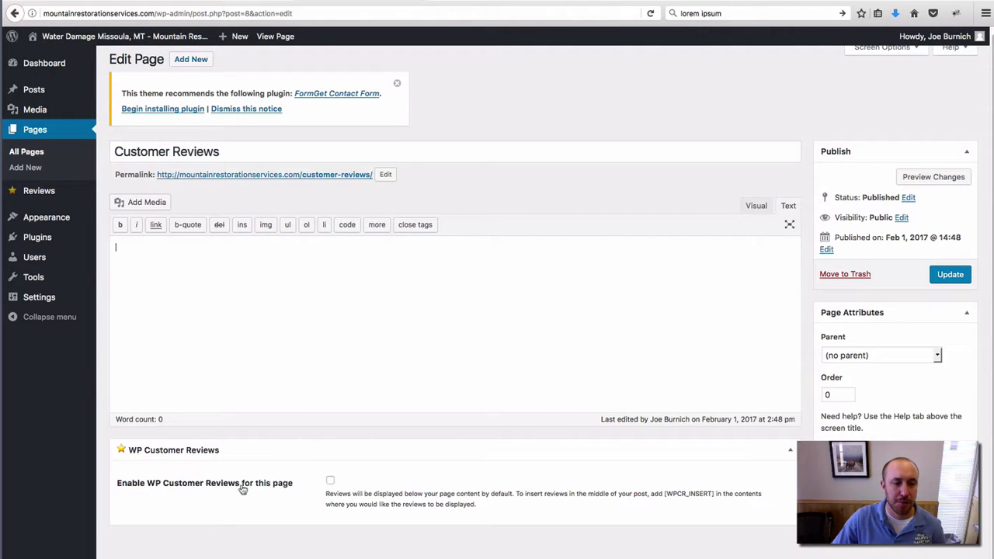
Step: Enable WP Customer Reviews with the Business review format and update the page
left_click(330, 483)
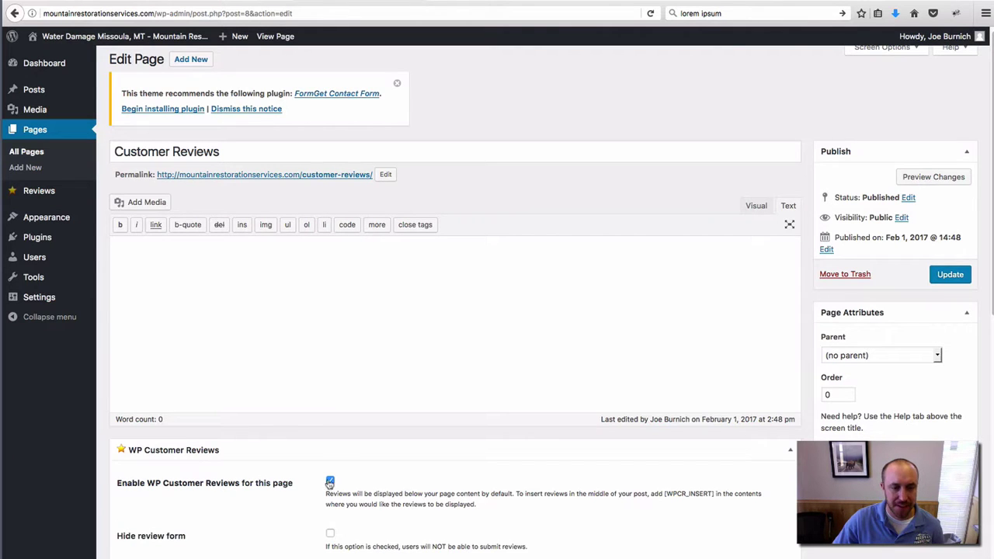
scroll(406, 459, "down", 5)
scroll(395, 448, "down", 1)
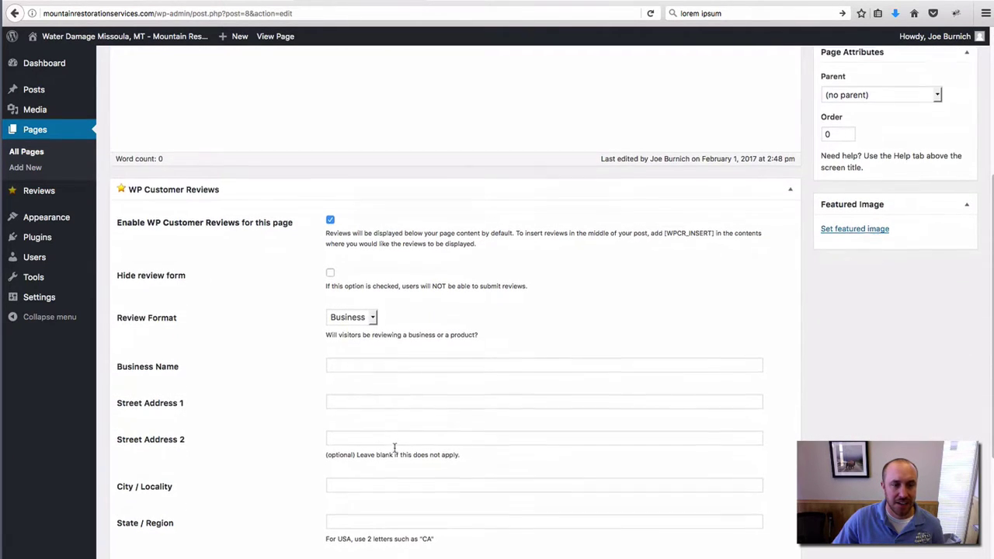
left_click(374, 306)
left_click(373, 305)
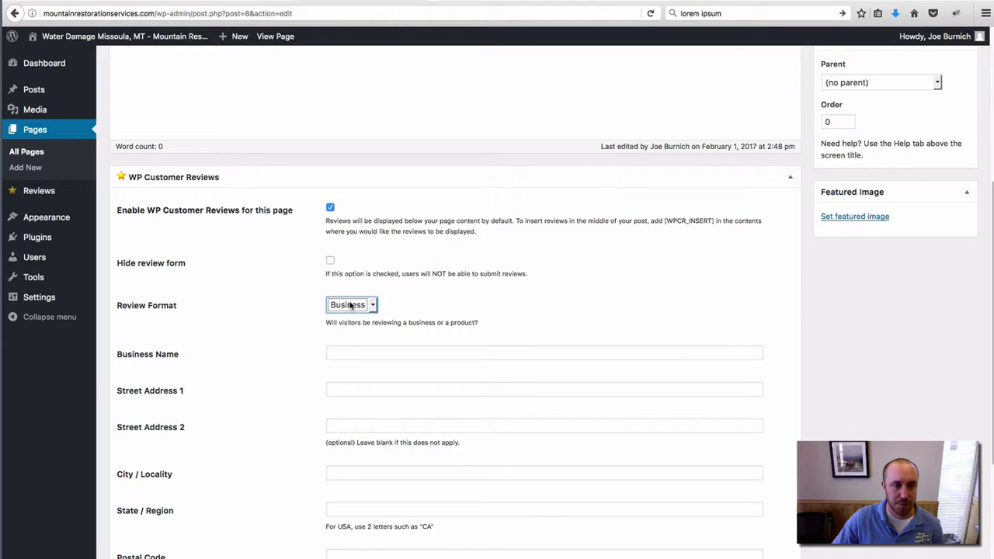
scroll(397, 380, "down", 4)
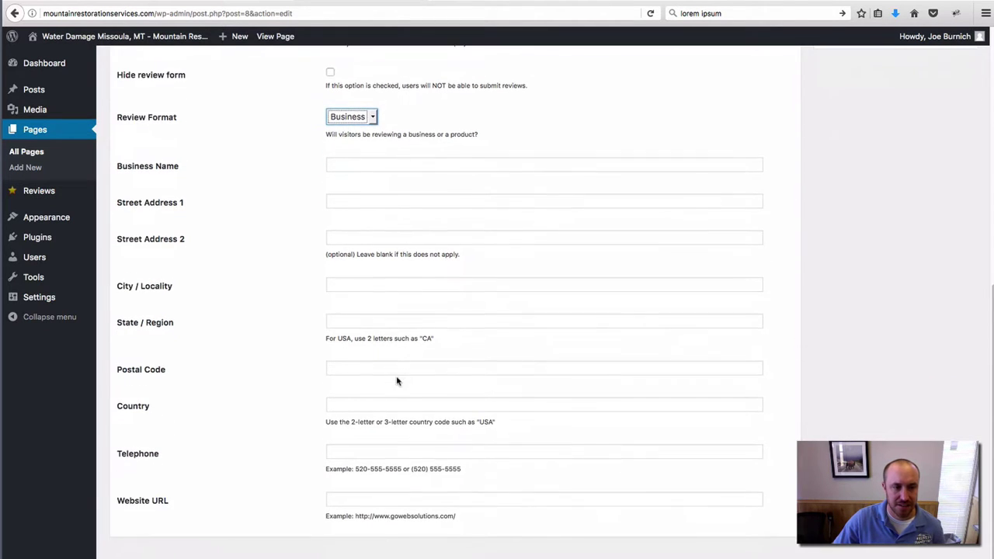
scroll(513, 257, "up", 4)
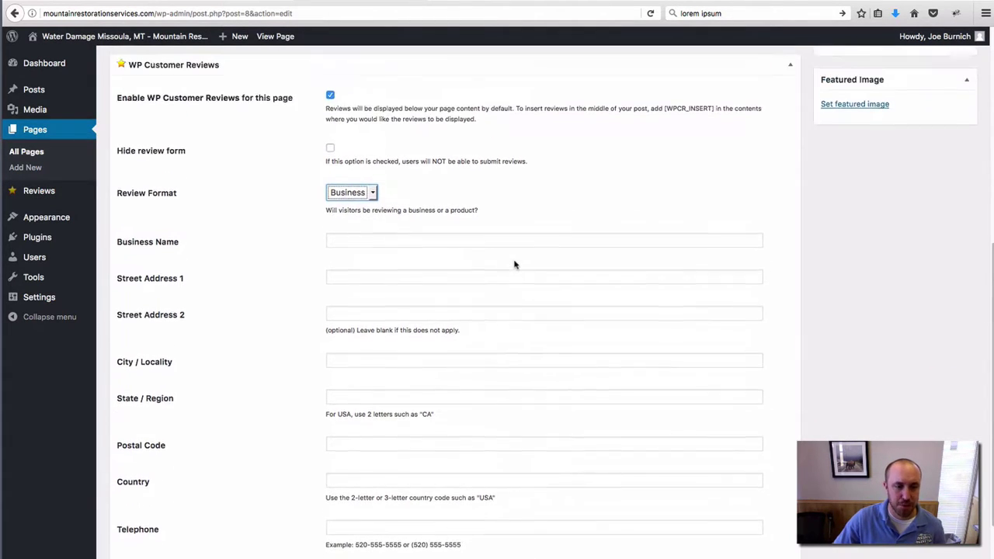
scroll(388, 295, "up", 2)
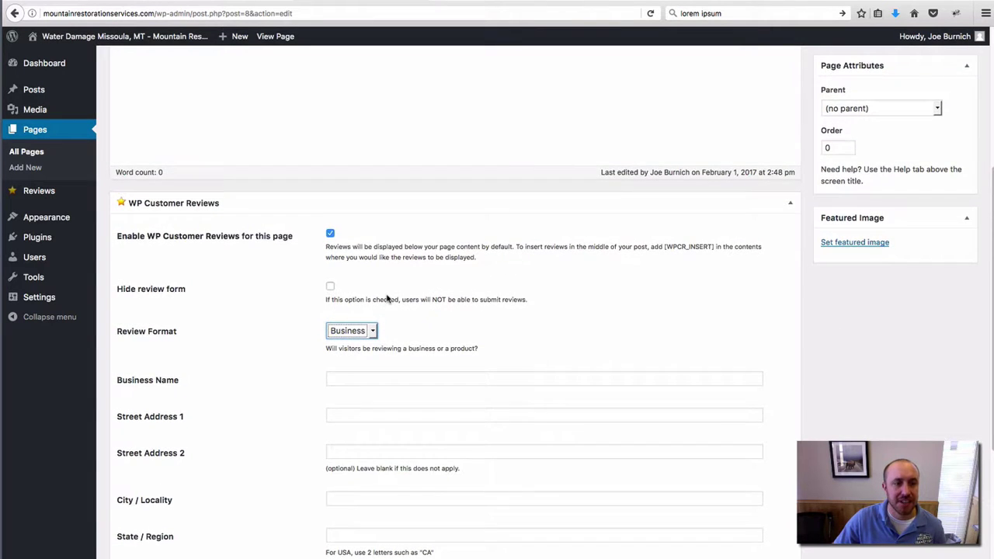
scroll(386, 297, "up", 4)
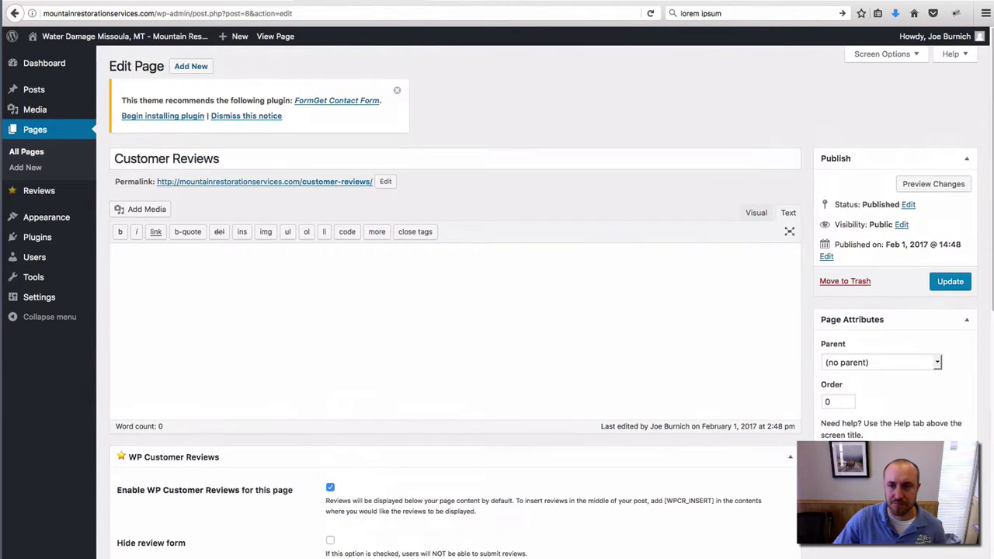
left_click(949, 281)
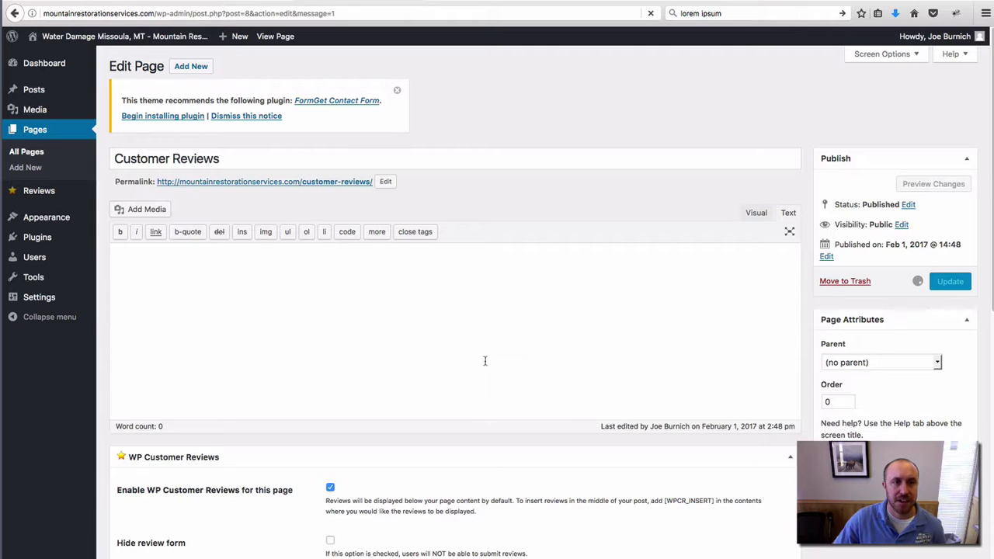
Step: Open the live Customer Reviews page, start a new review and enter the reviewer's name
right_click(287, 36)
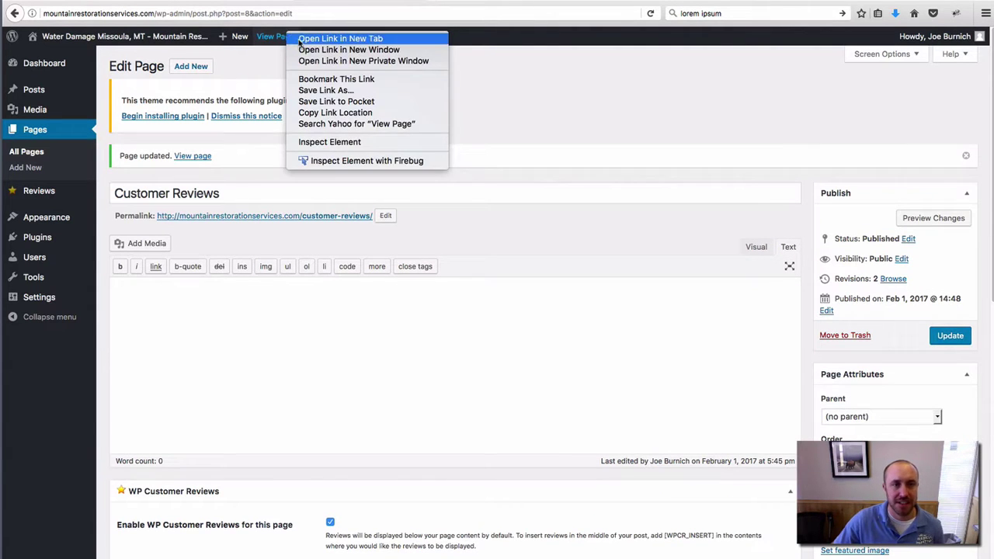
left_click(299, 39)
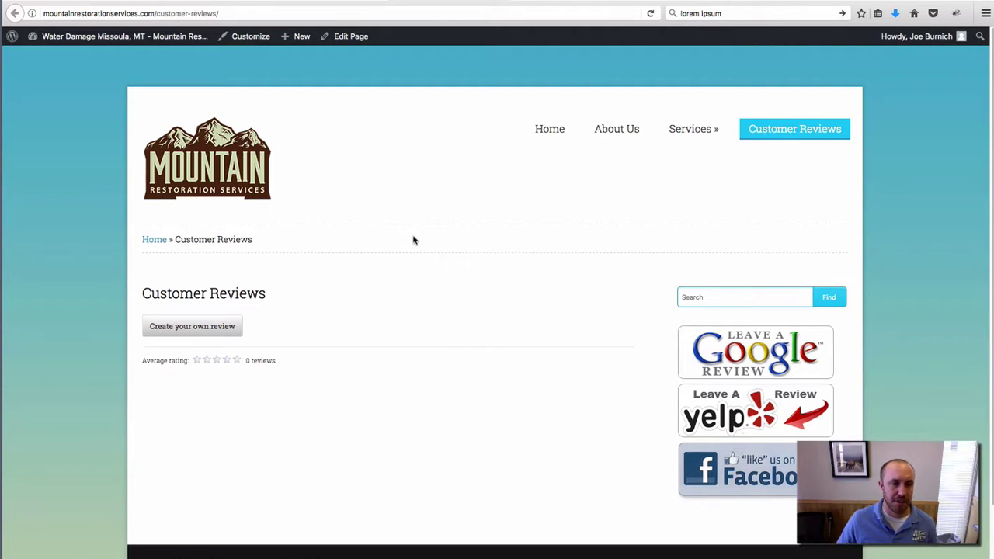
left_click(214, 329)
left_click(217, 339)
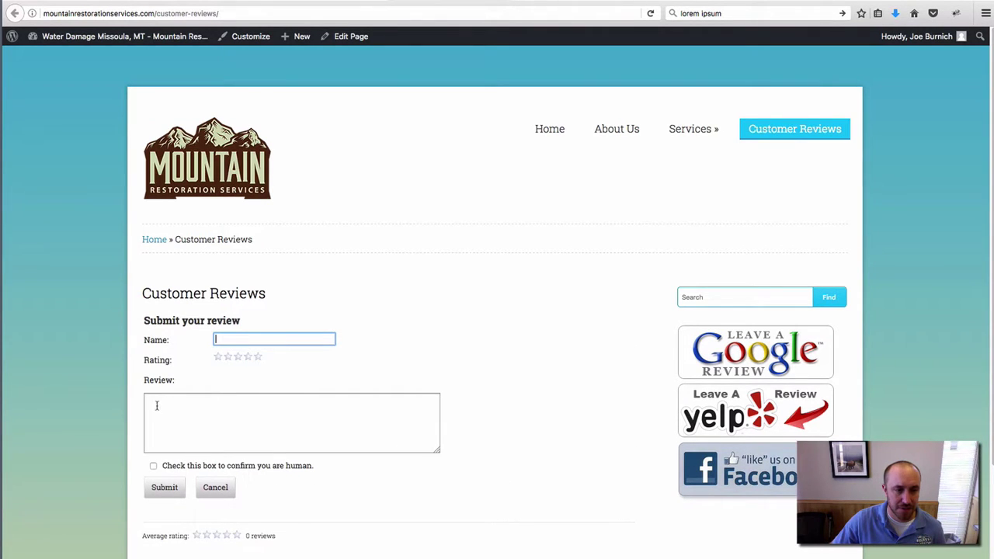
left_click(153, 466)
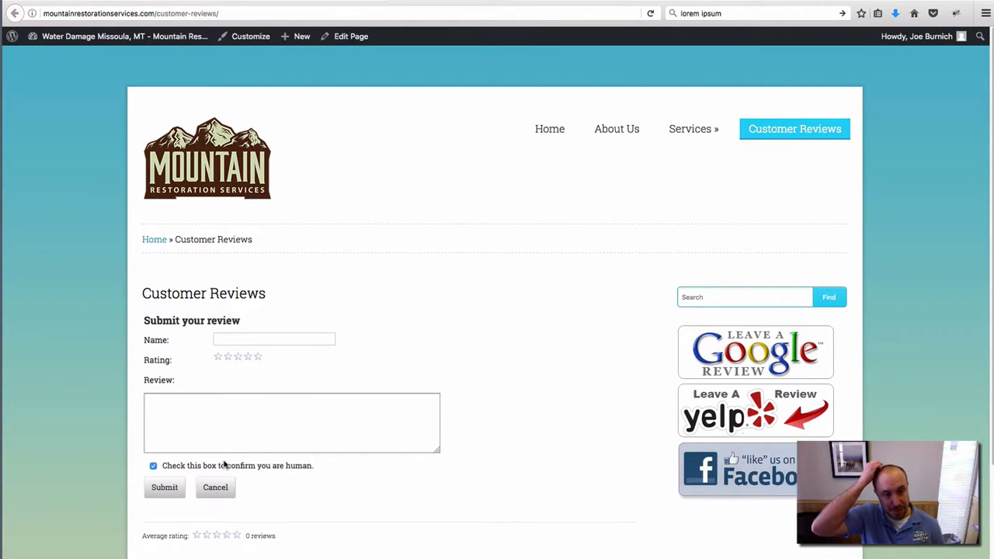
left_click(153, 466)
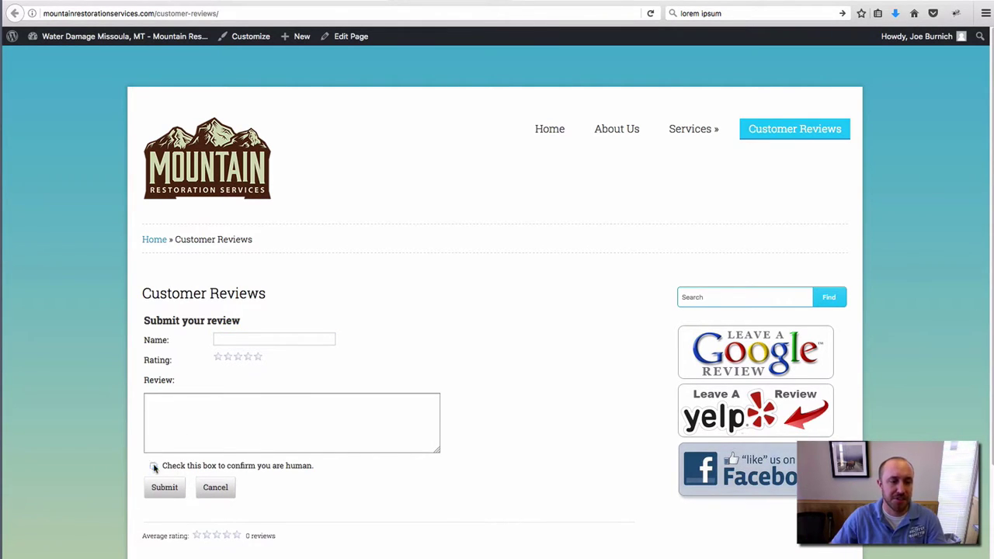
left_click(236, 338)
type("Joe B.")
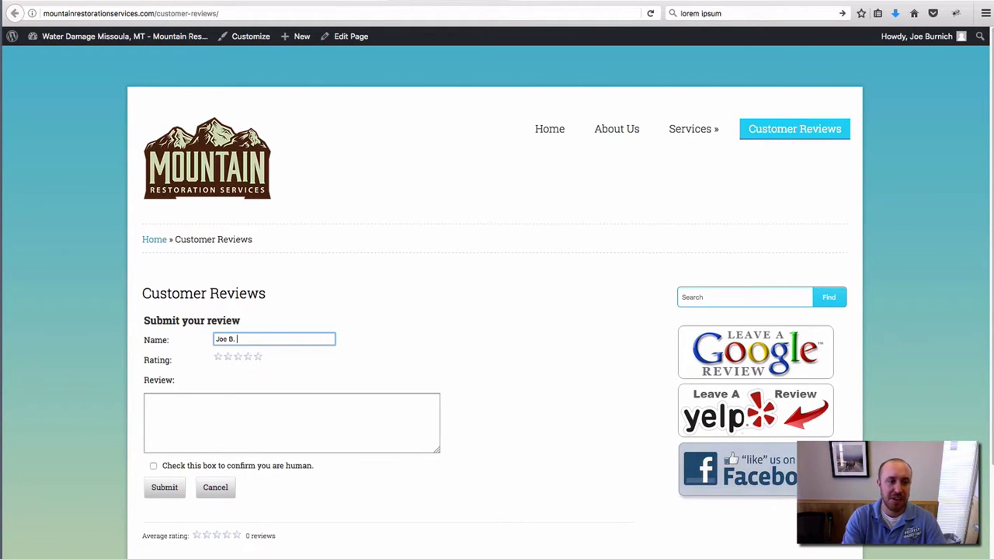
Step: Rate the review five stars and write that the team was fast, friendly and did an excellent job
left_click(258, 356)
left_click(230, 412)
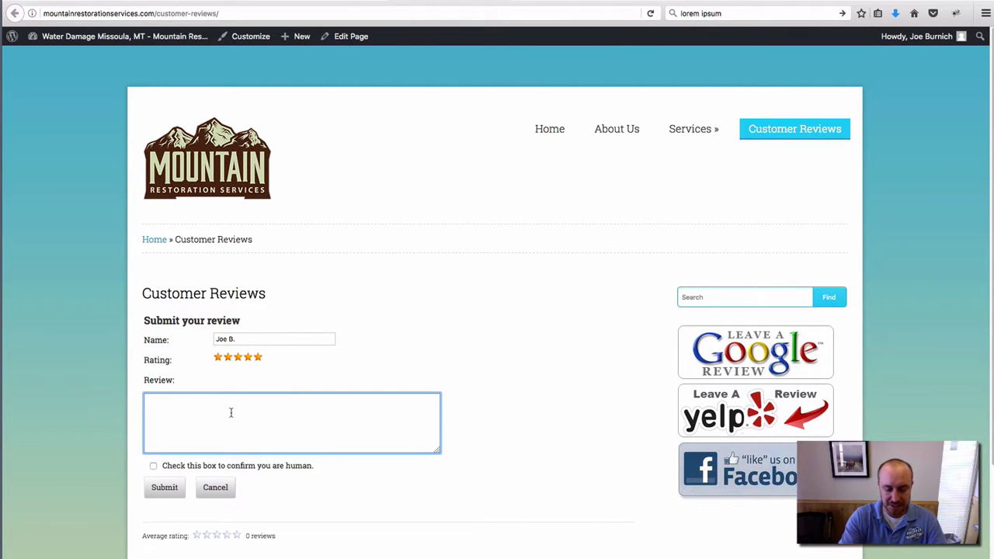
type("These")
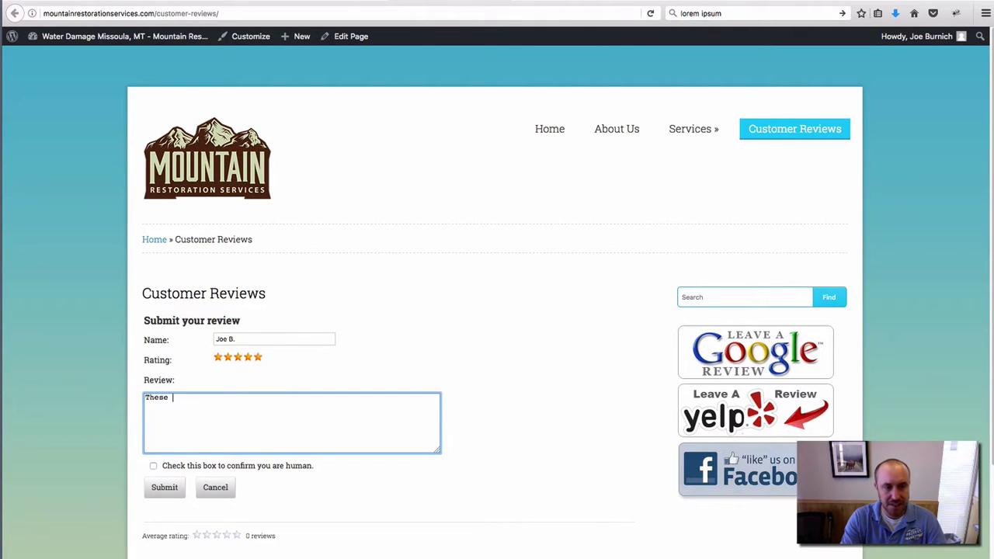
type(" guys are am")
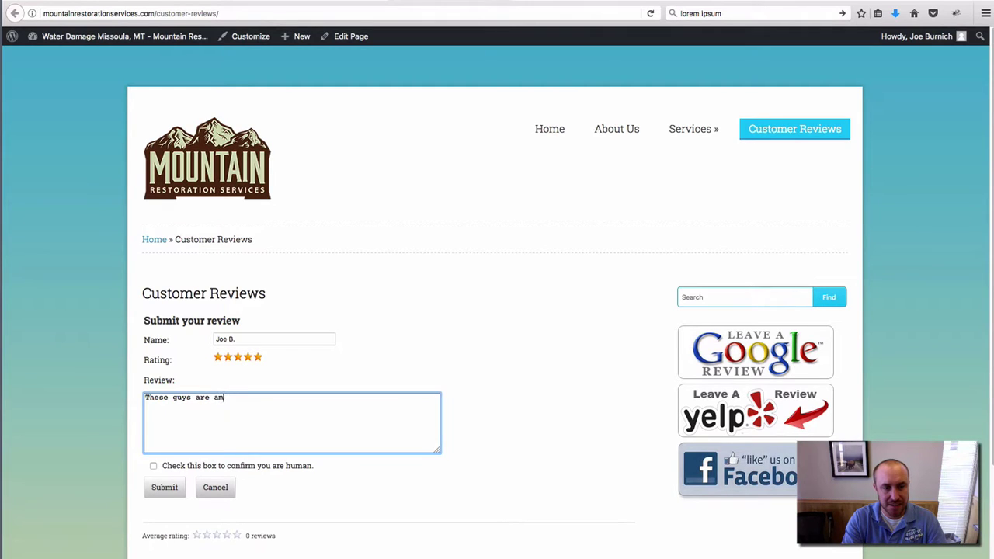
type("azing. They ")
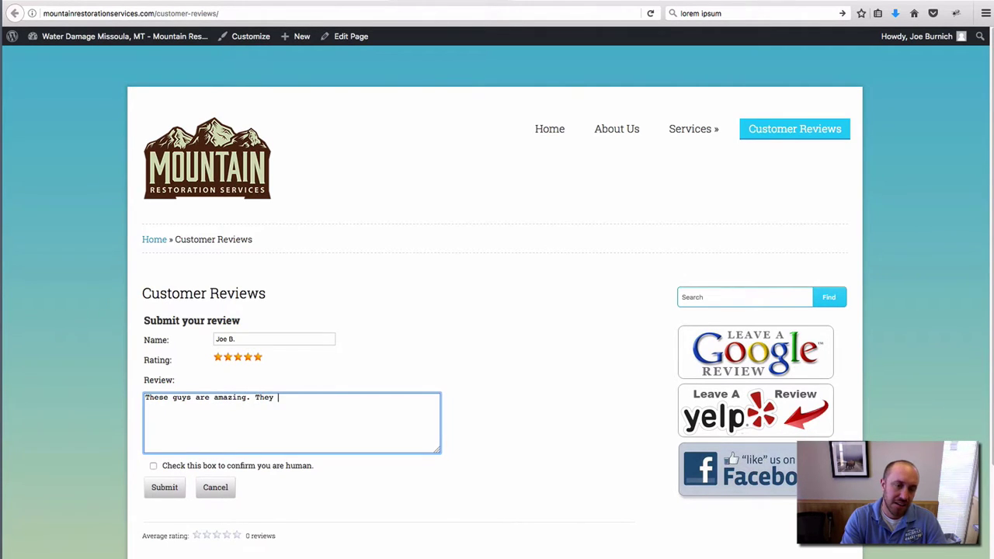
type("were fa")
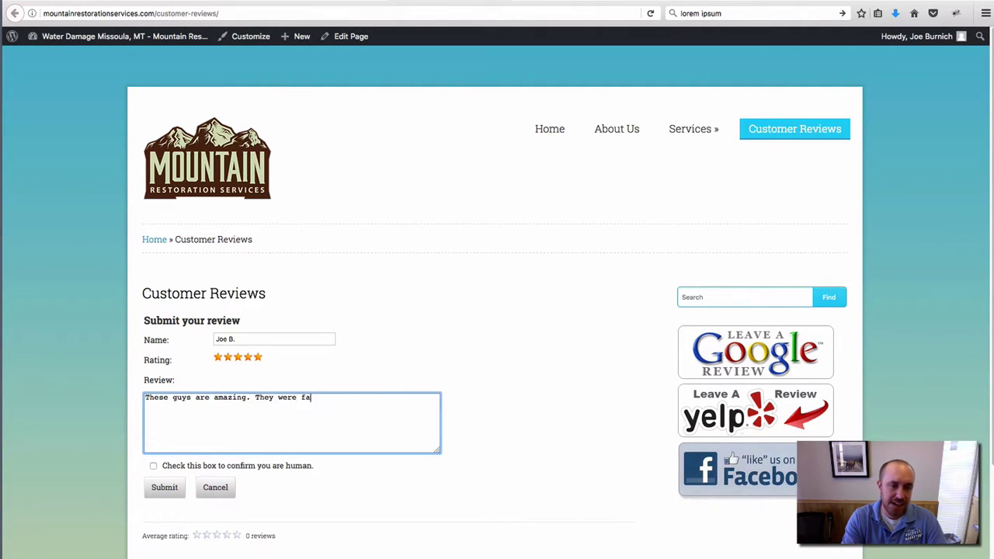
type("st and ")
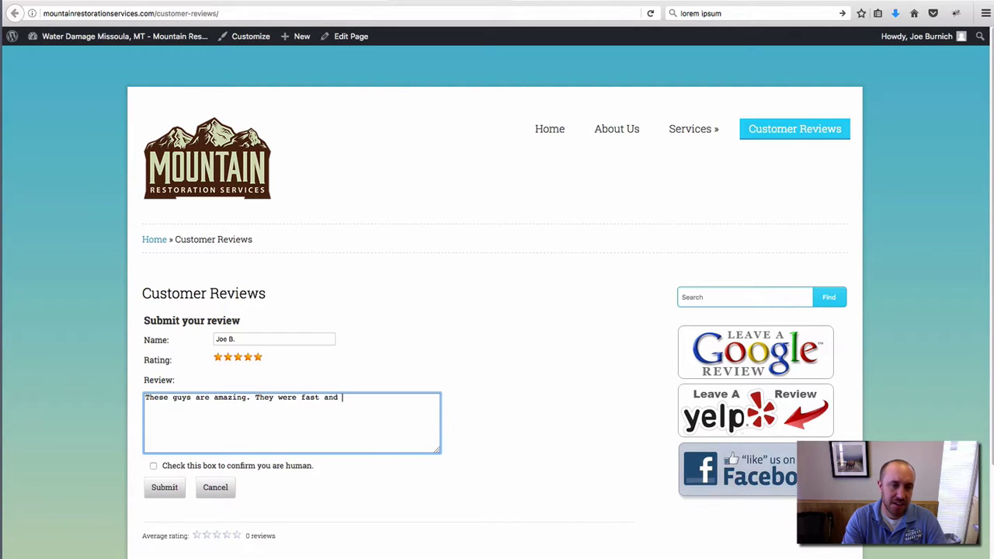
type("friendly an")
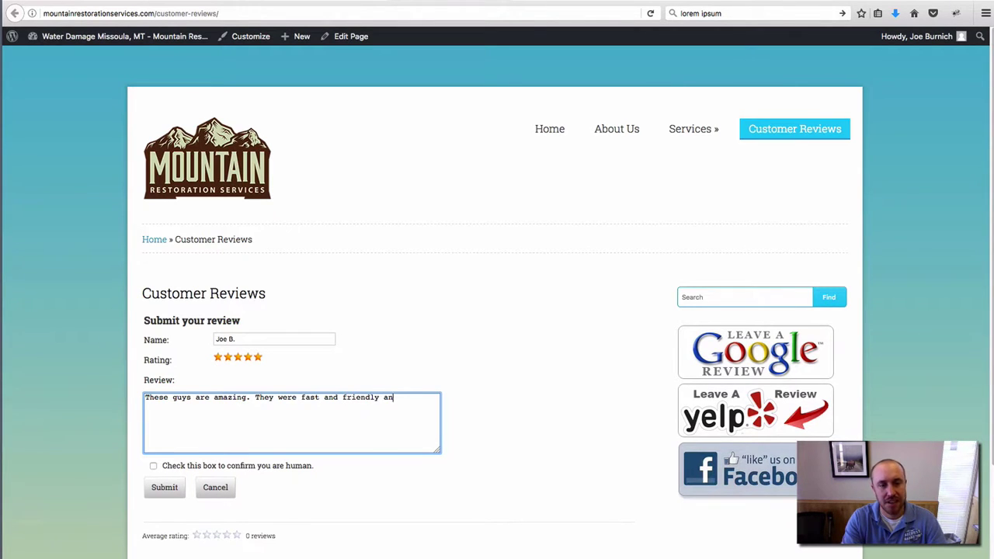
type("d")
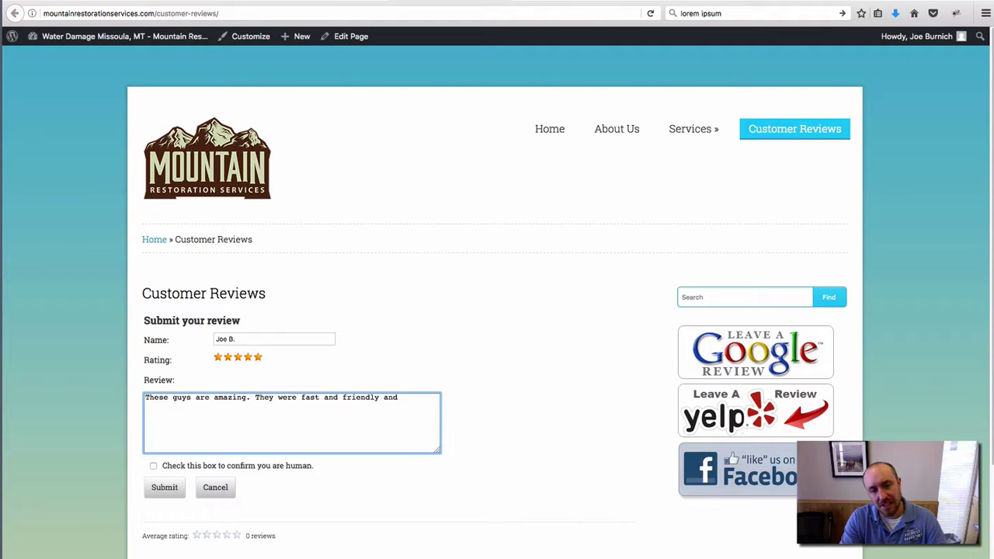
type(" did an amazing")
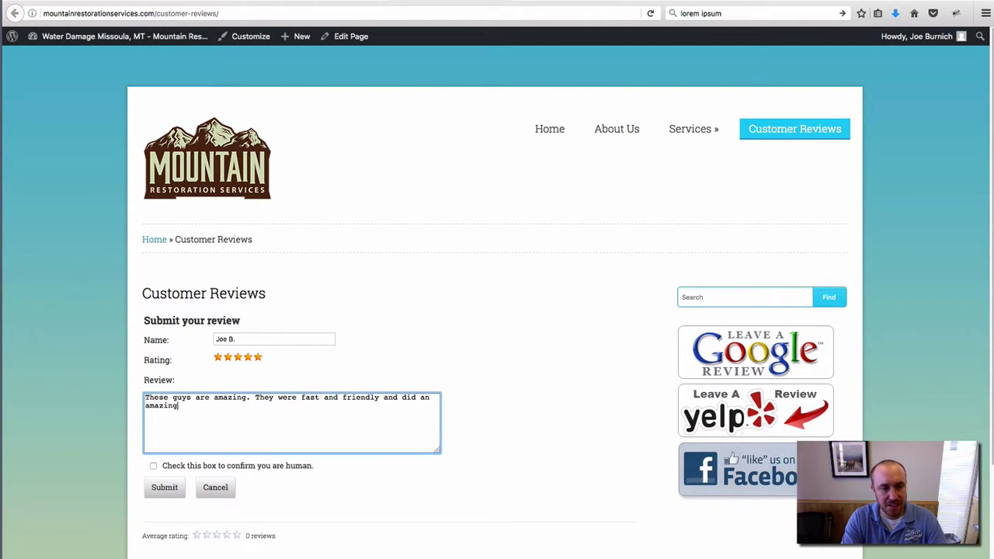
key("BackSpace")
key("BackSpace")
key("BackSpace")
key("BackSpace")
key("BackSpace")
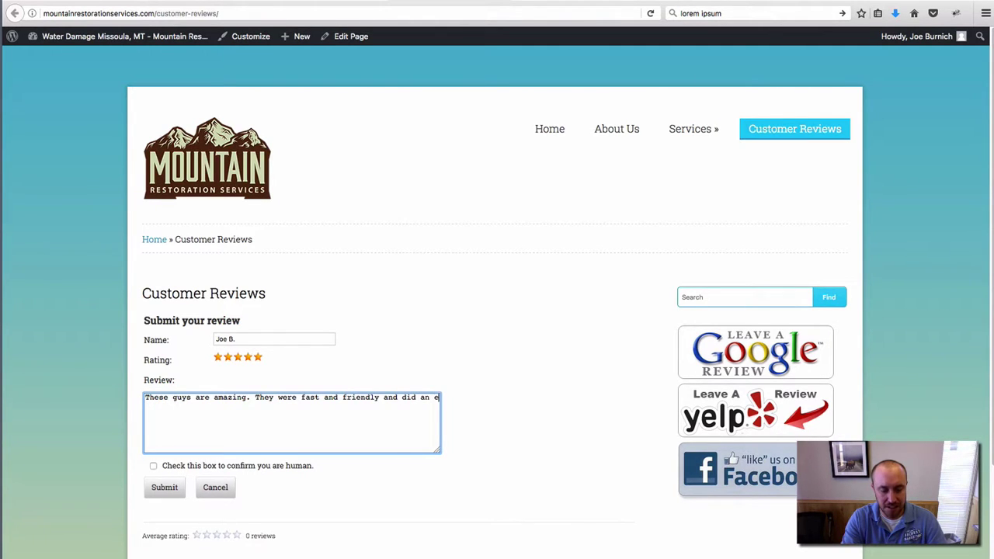
type("xcellent jogb")
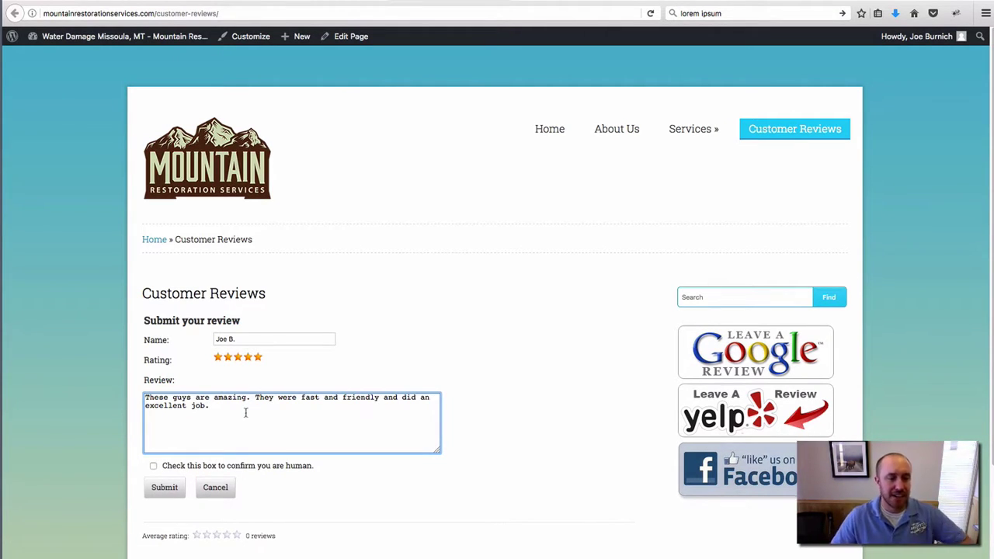
Step: Confirm being human, submit the review and dismiss the thank-you alert
left_click(154, 467)
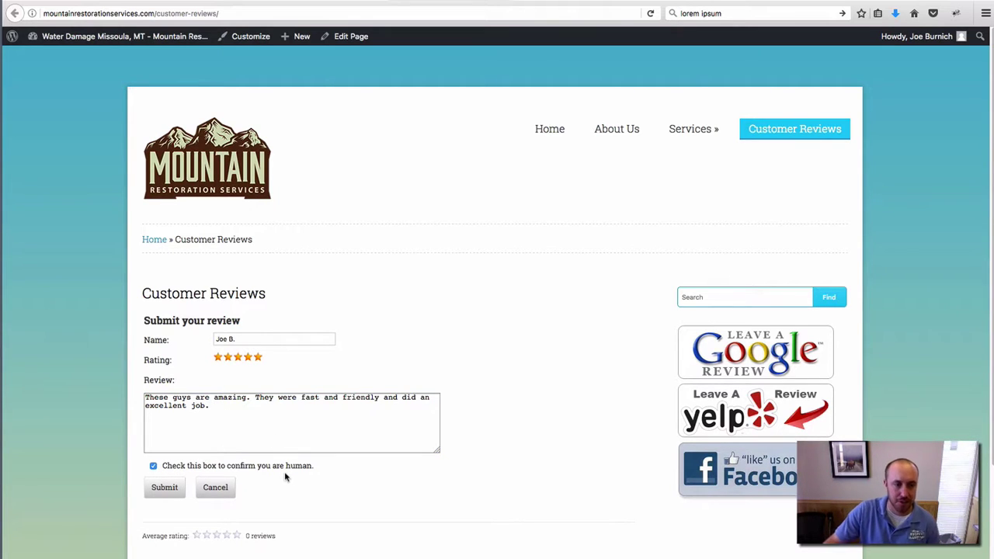
left_click(166, 488)
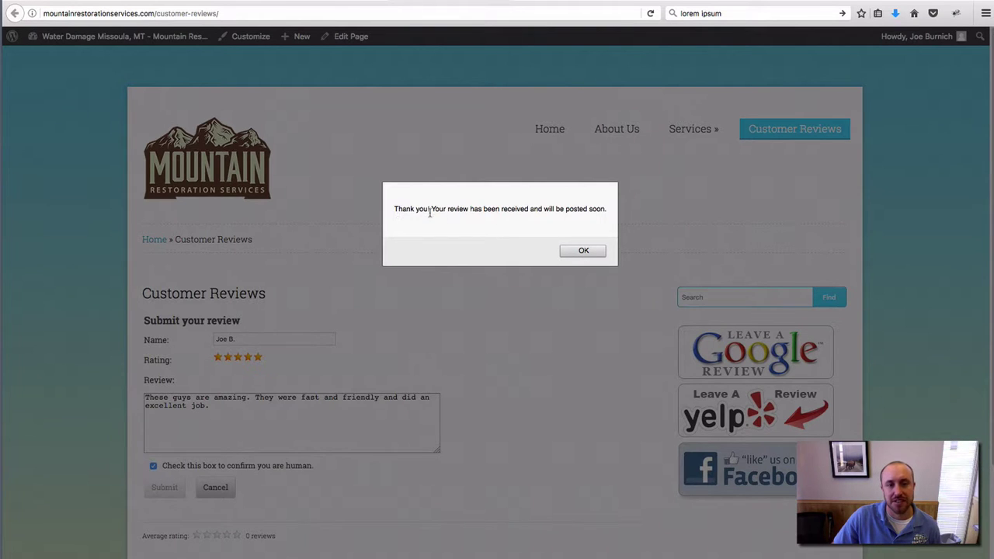
left_click(582, 251)
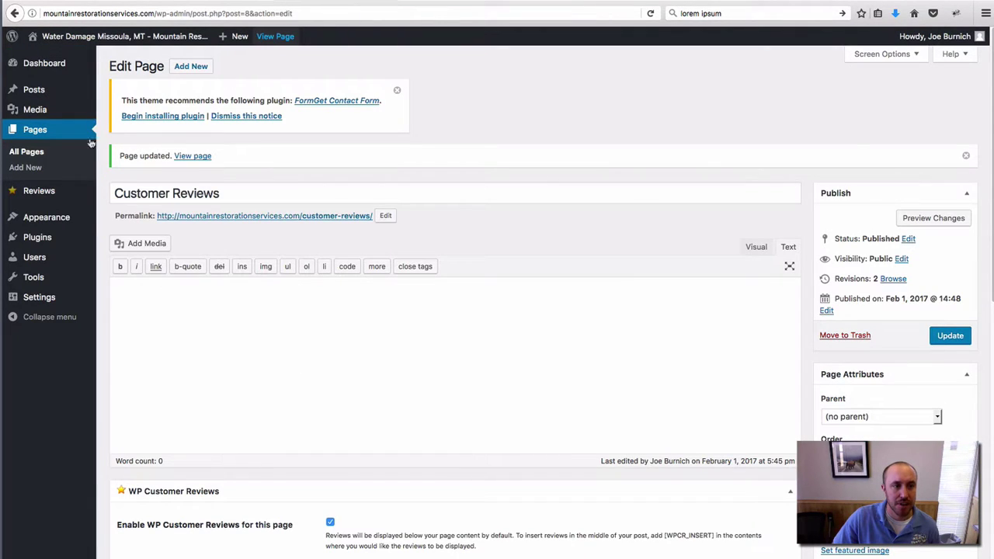
Step: Open the pending customer review from the Reviews list in the review editor
left_click(48, 192)
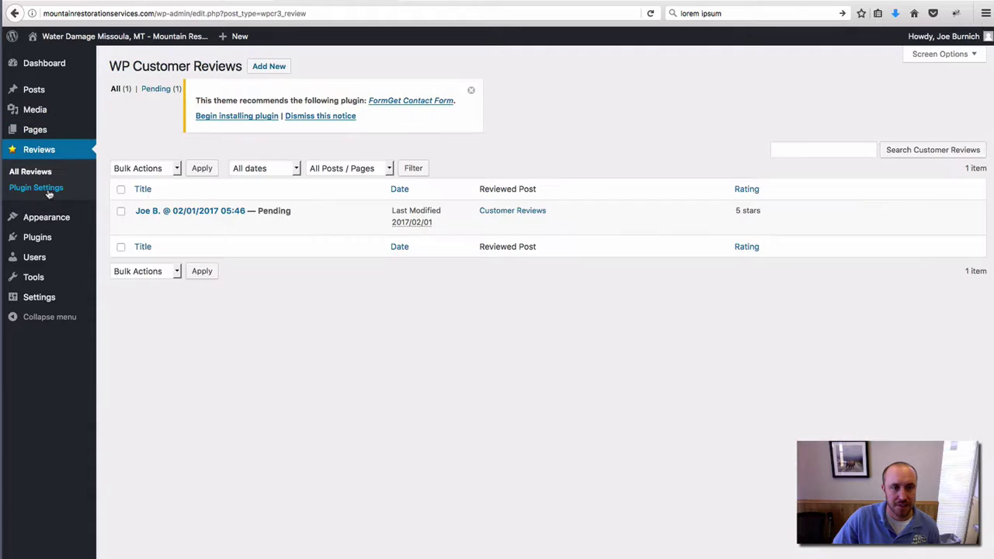
mouse_move(211, 222)
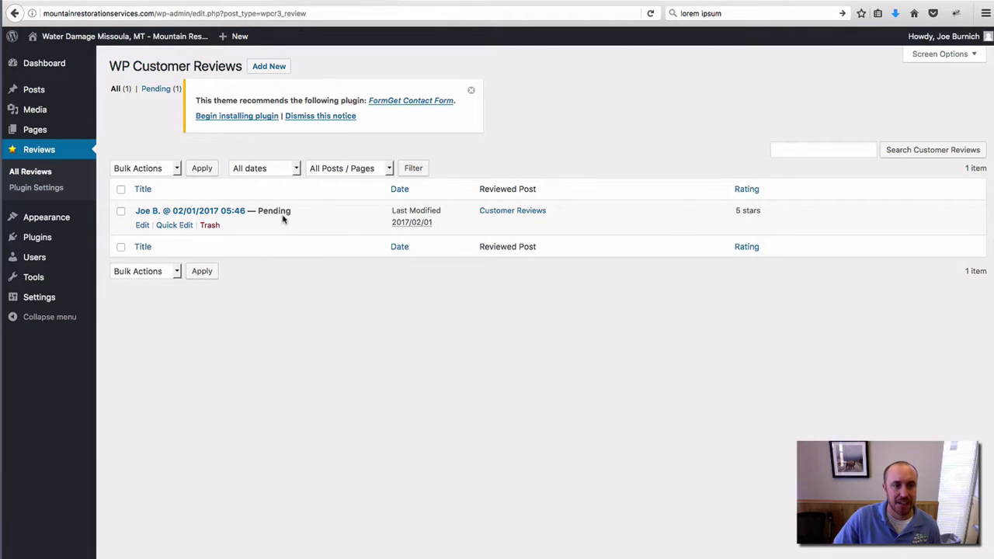
left_click(142, 226)
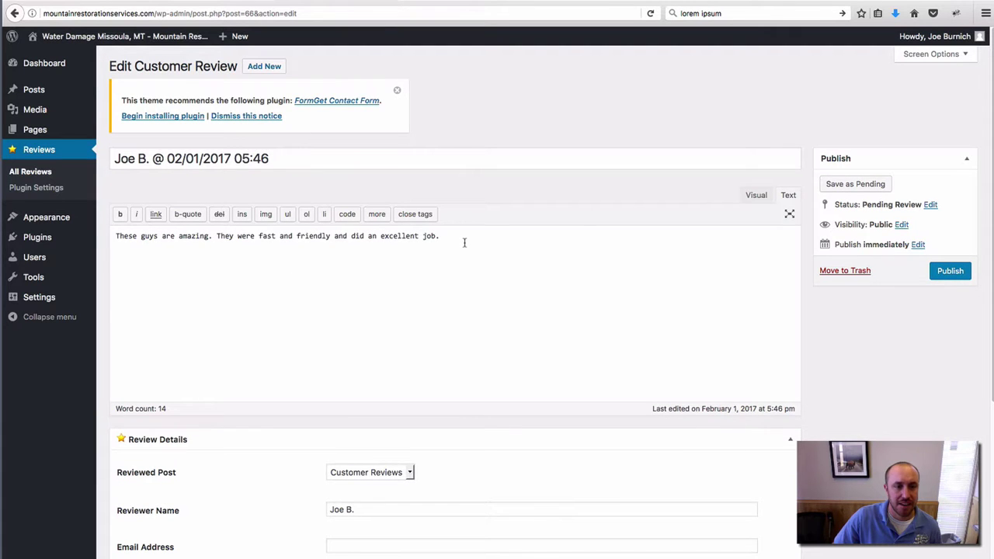
scroll(464, 242, "down", 5)
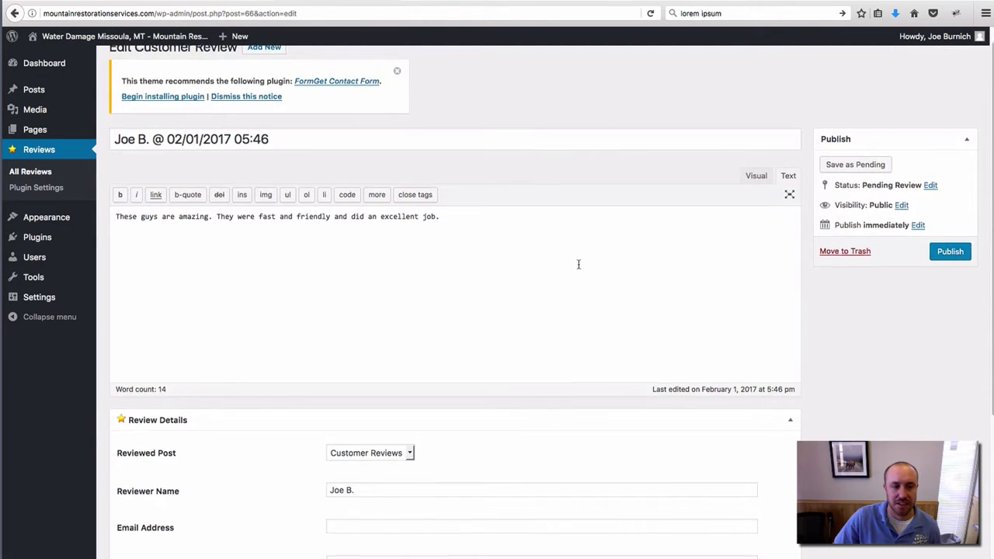
scroll(577, 265, "up", 5)
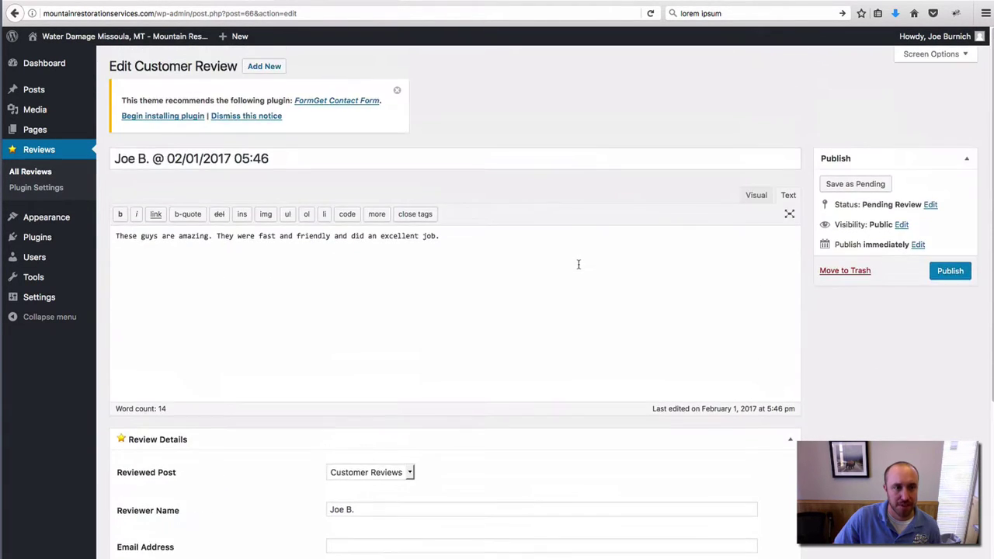
Step: Return to the reviews list, select the pending review, check bulk actions, and reopen it
left_click(14, 13)
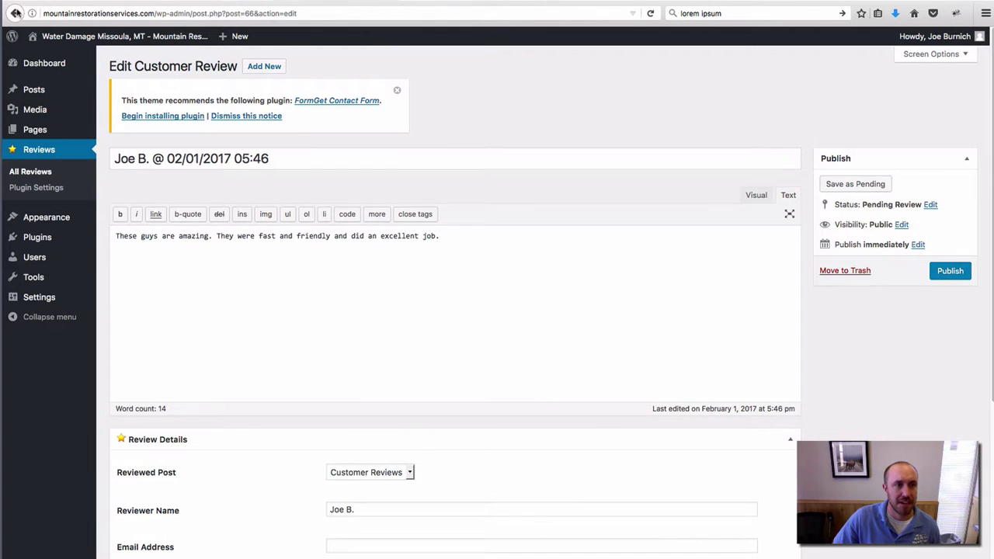
mouse_move(211, 224)
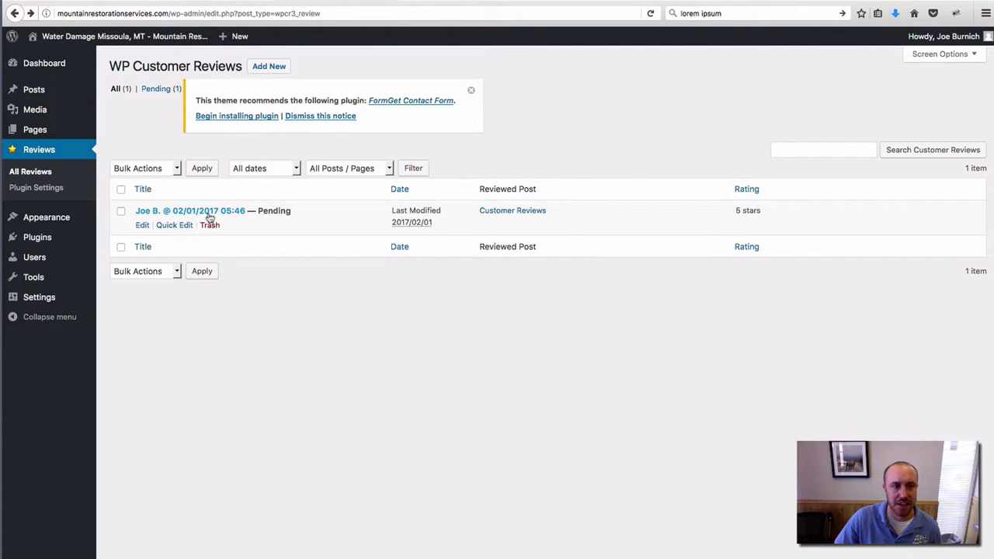
left_click(120, 211)
left_click(141, 168)
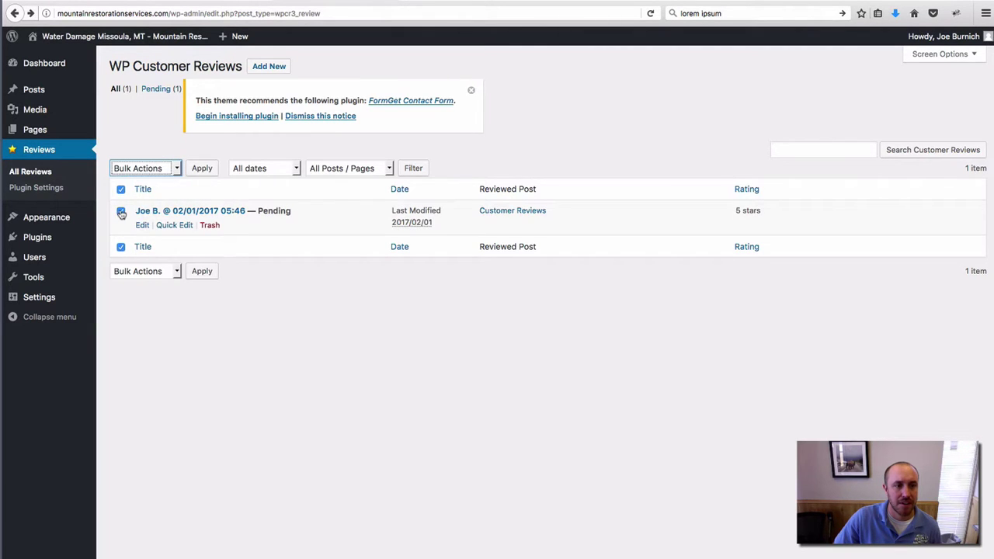
left_click(174, 210)
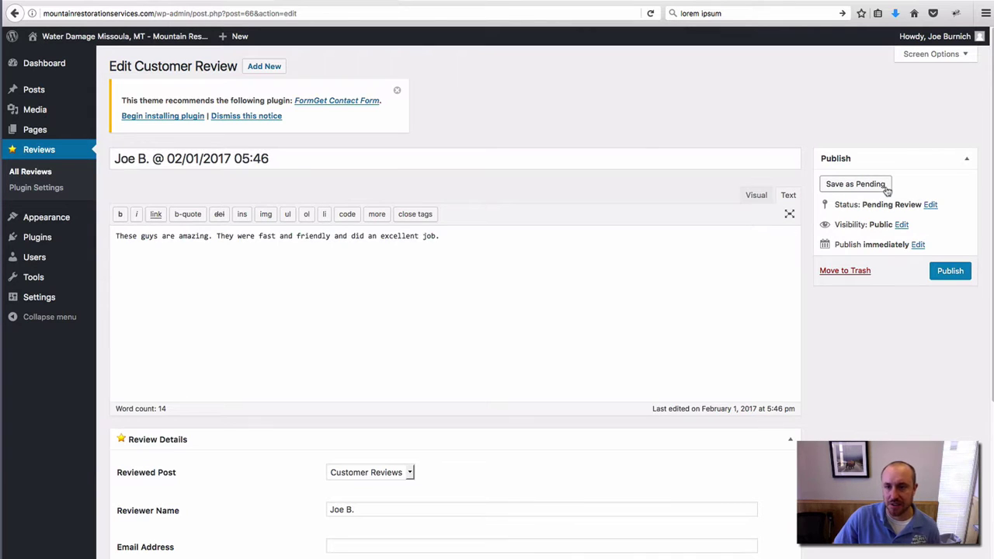
Step: Keep the review's status at Pending Review and save it as pending
left_click(930, 205)
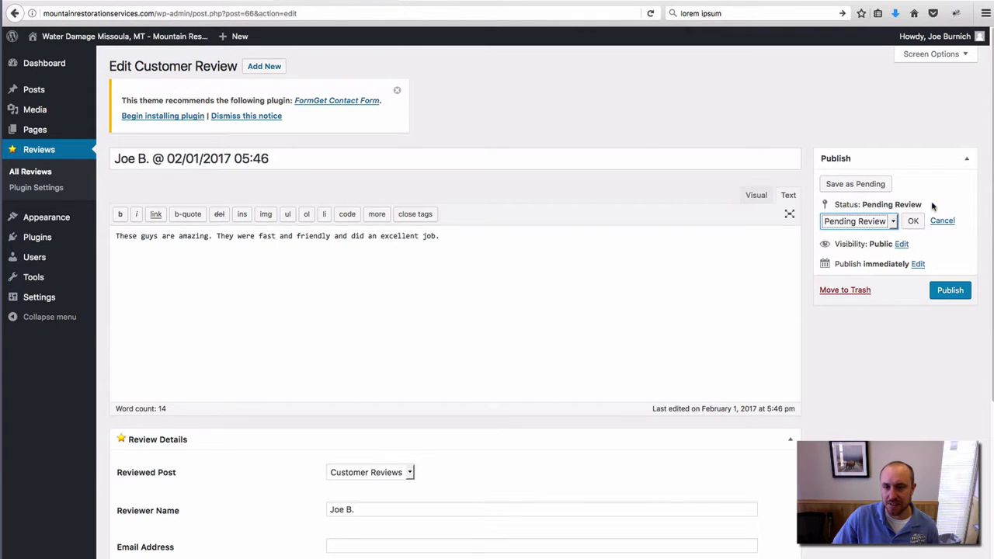
left_click(892, 222)
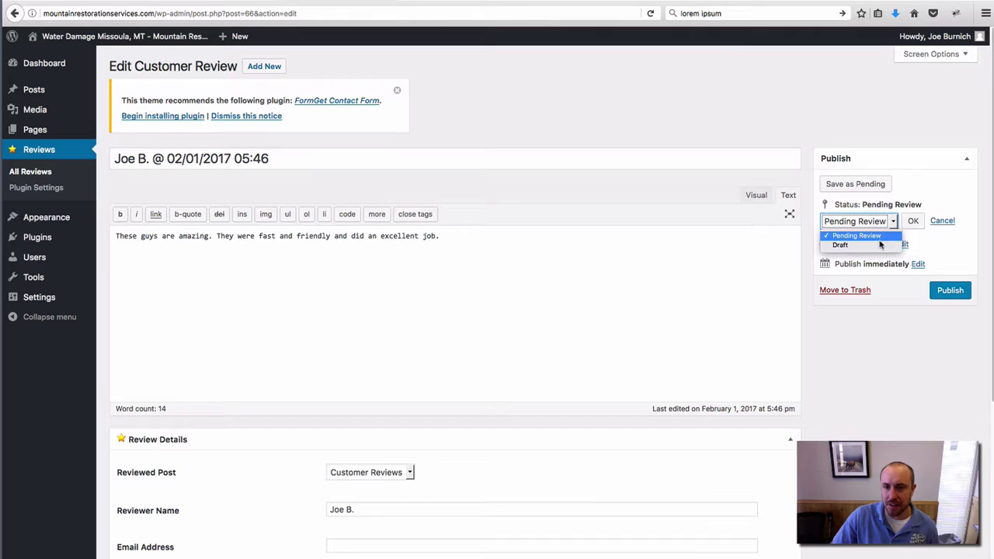
left_click(882, 238)
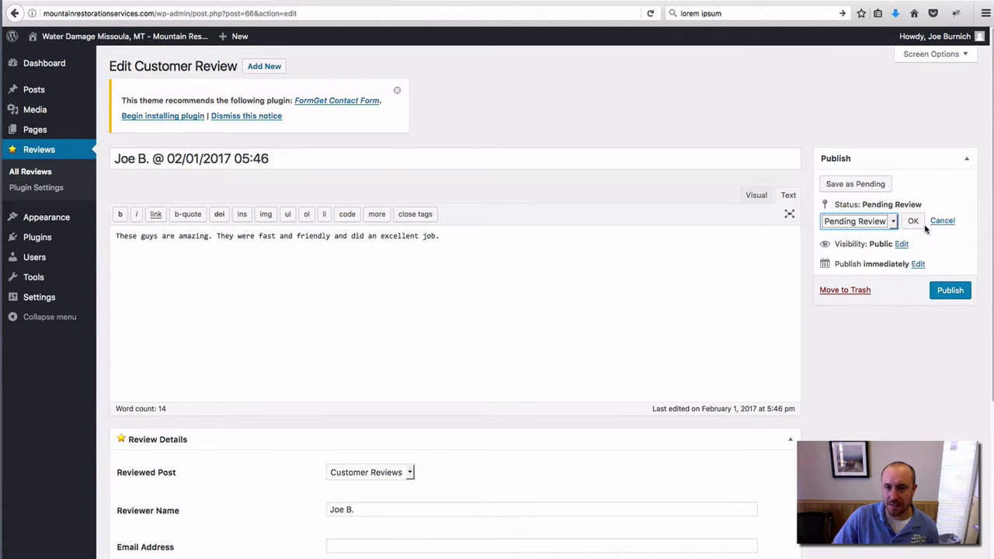
left_click(915, 221)
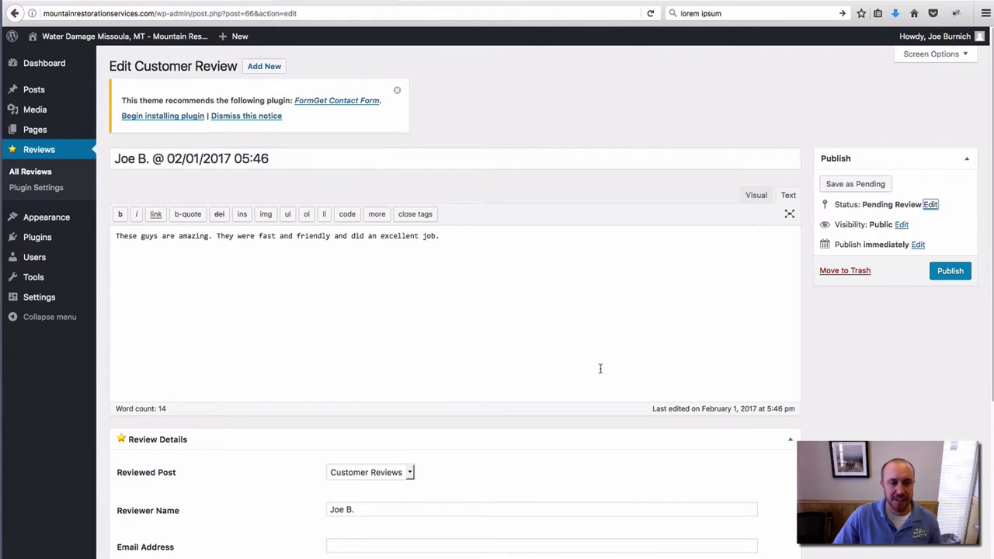
scroll(598, 366, "down", 1)
scroll(598, 361, "down", 5)
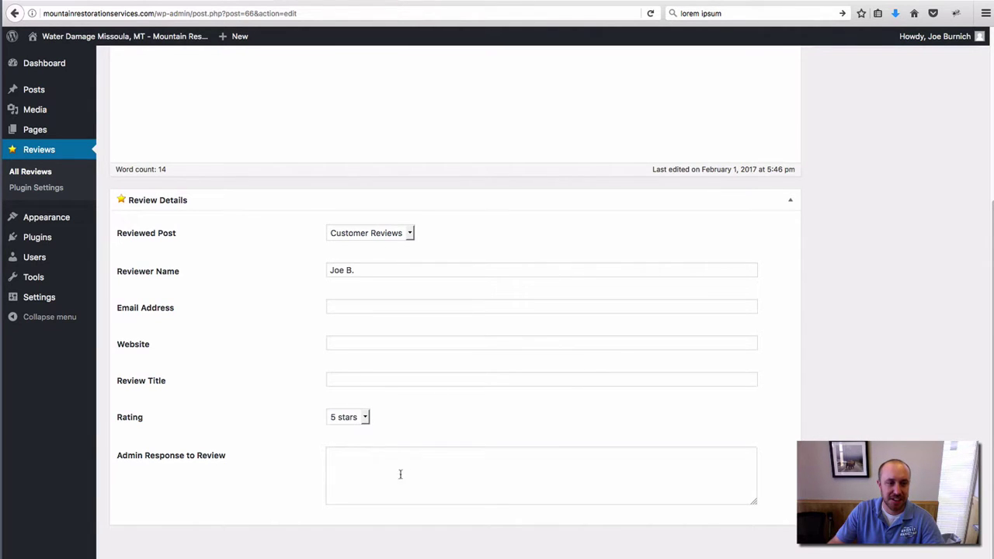
scroll(388, 433, "up", 6)
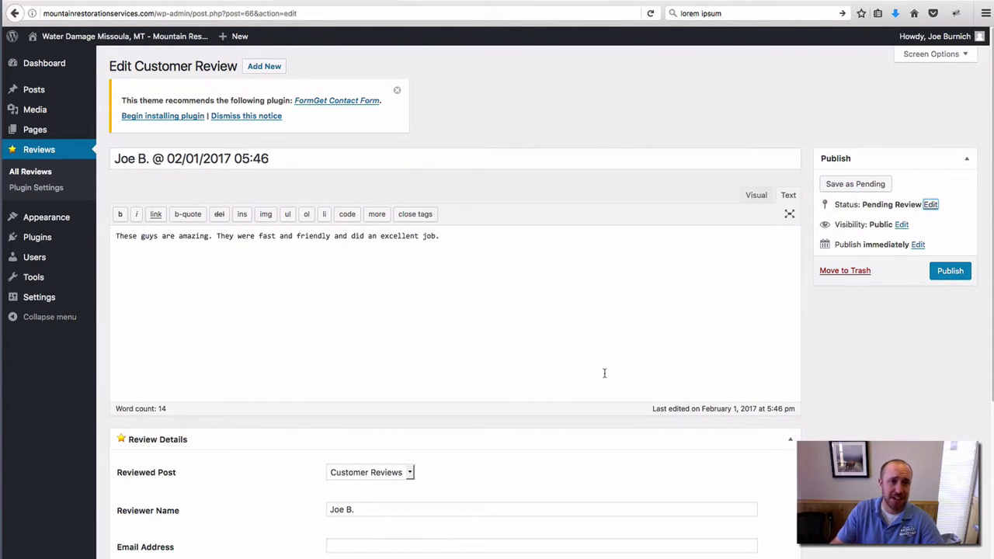
left_click(873, 184)
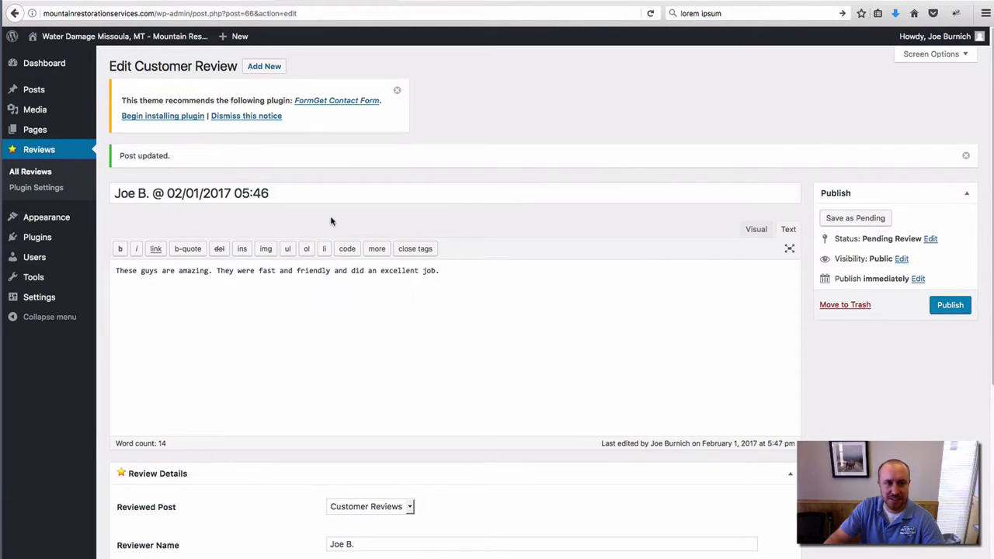
Step: Set the pending review's status to Published through Quick Edit in the Reviews list, then update it
left_click(860, 2)
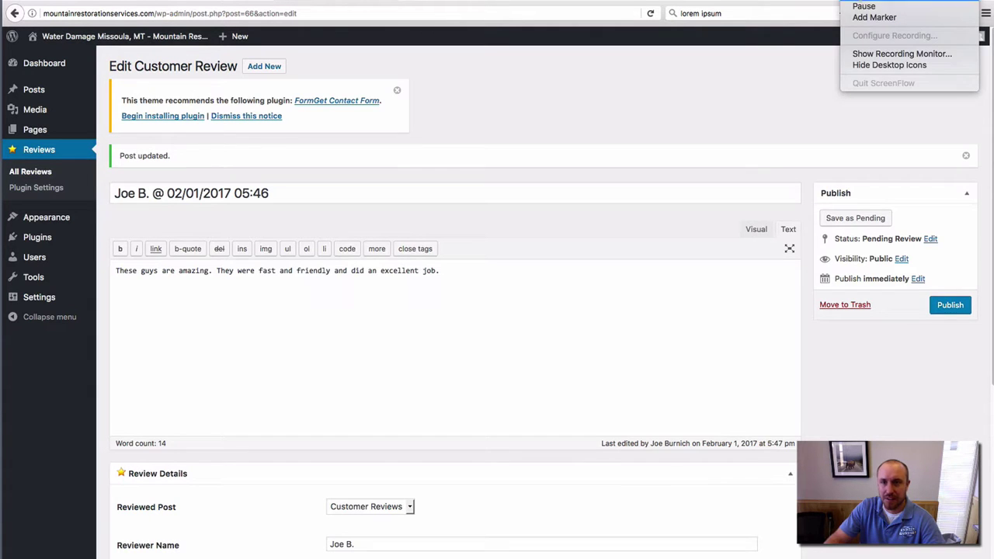
left_click(858, 6)
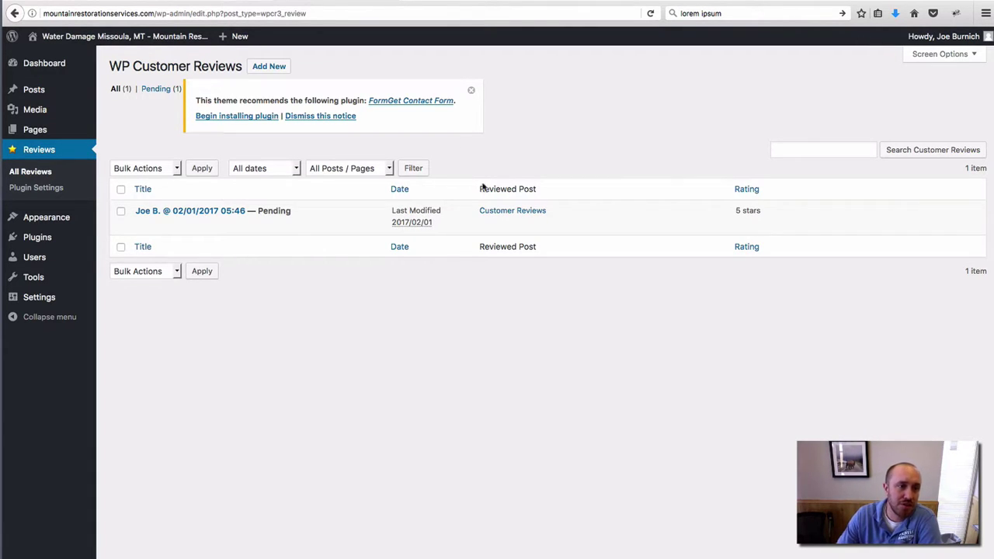
left_click(35, 152)
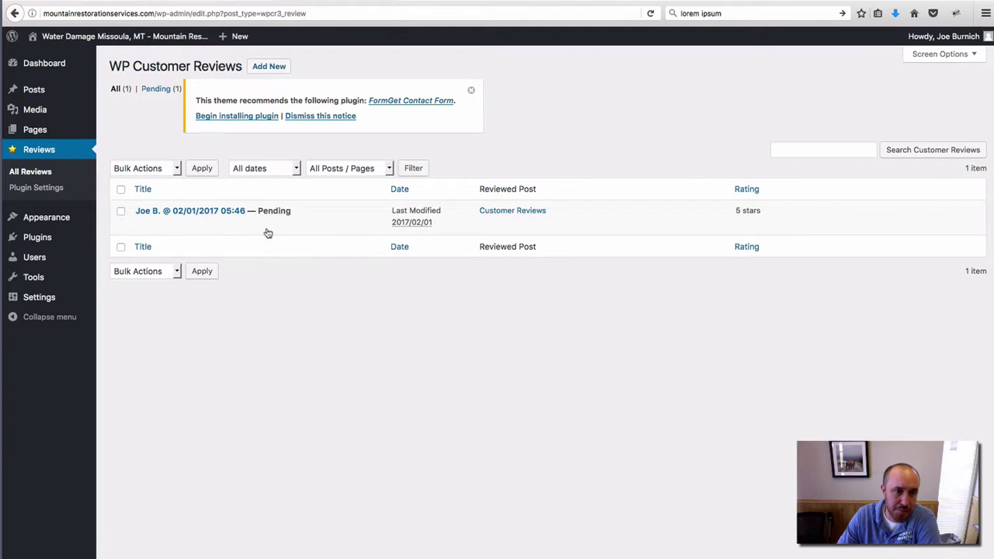
mouse_move(225, 217)
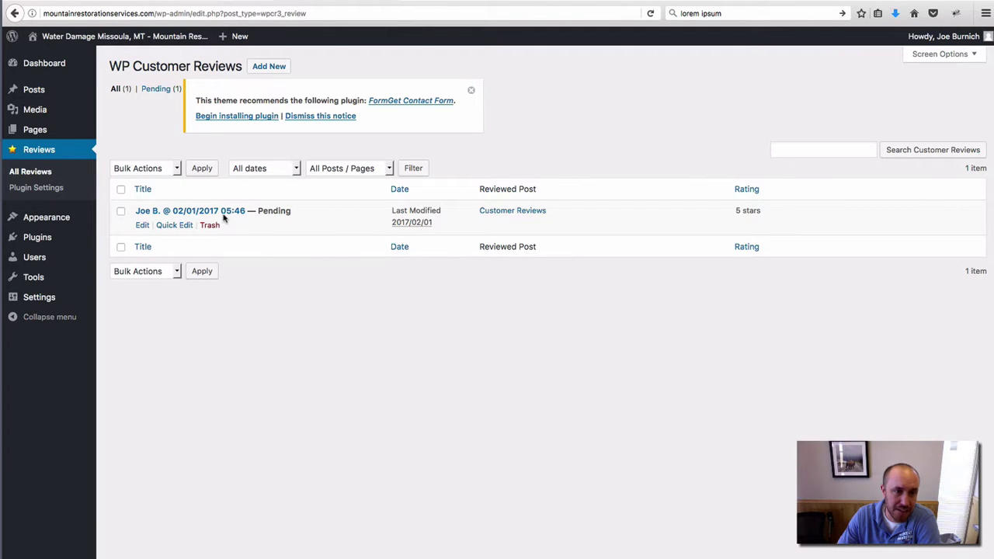
left_click(170, 226)
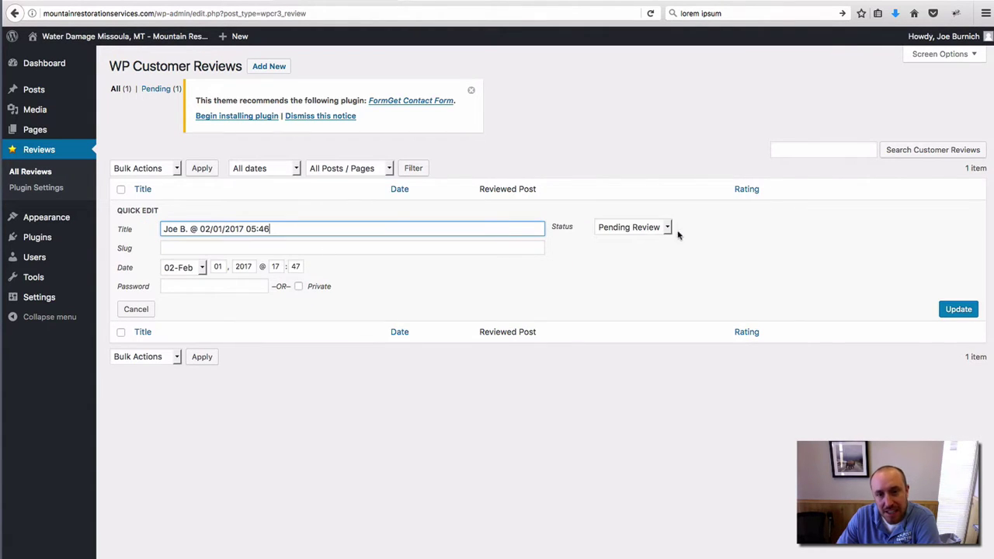
left_click(633, 226)
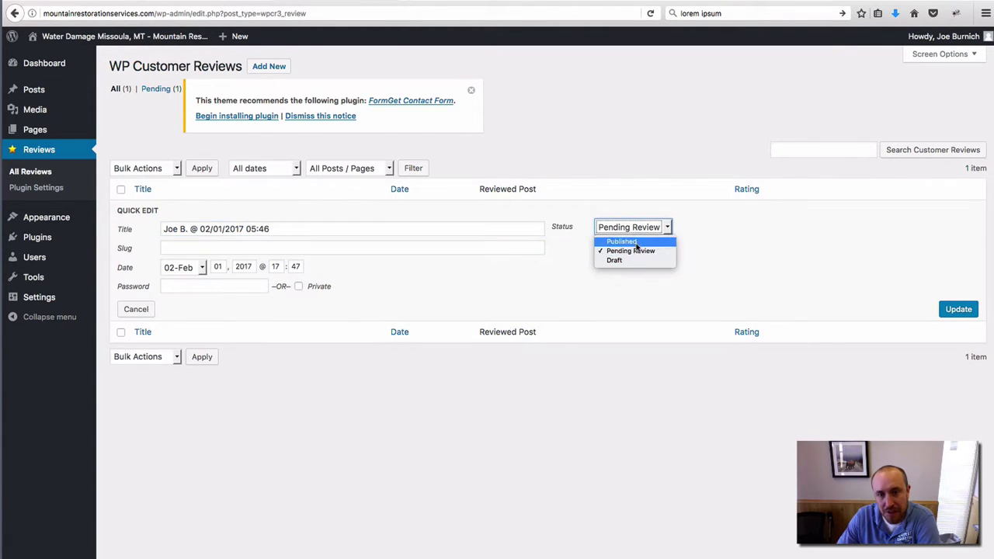
left_click(634, 239)
left_click(959, 314)
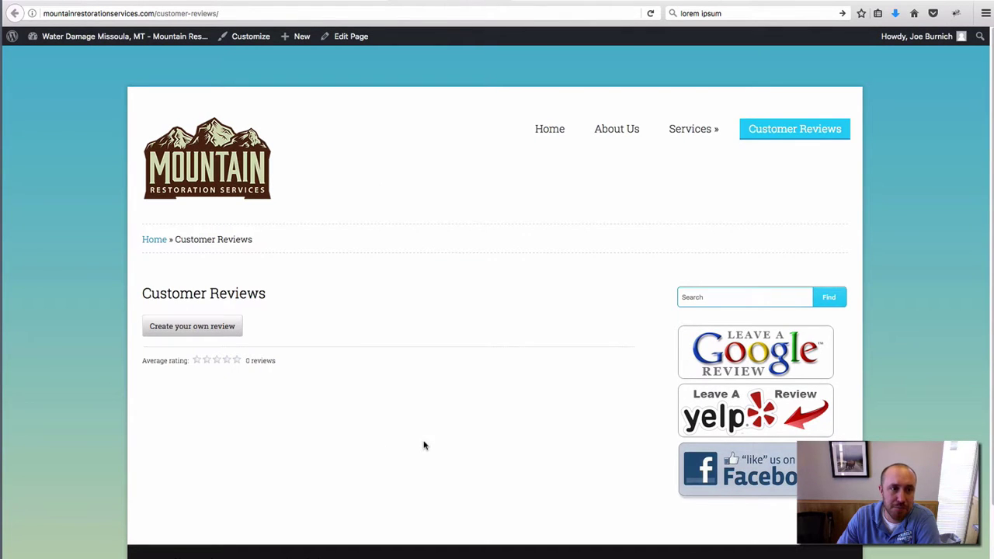
Step: Reload Customer Reviews to show the published review, bring up the review form, then go Home
left_click(650, 14)
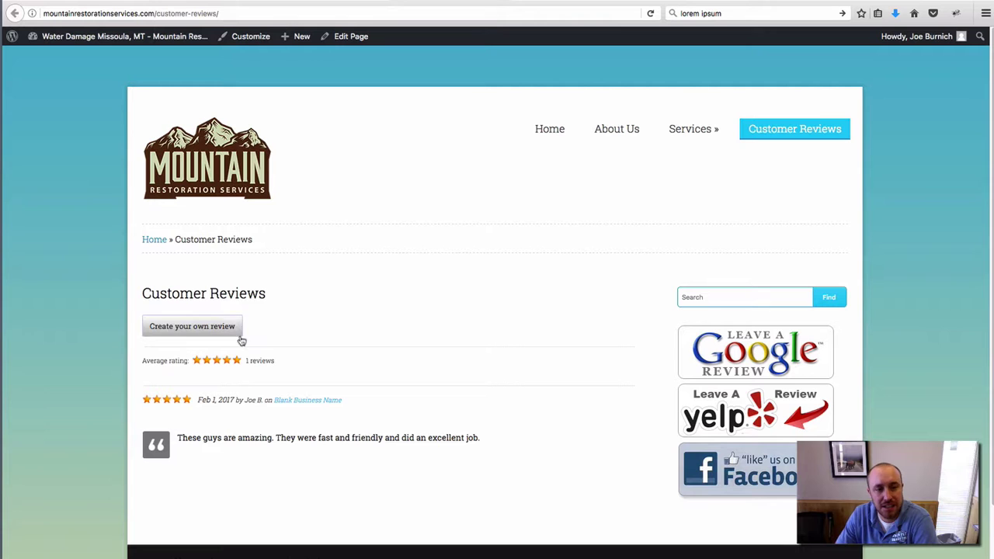
scroll(392, 343, "down", 2)
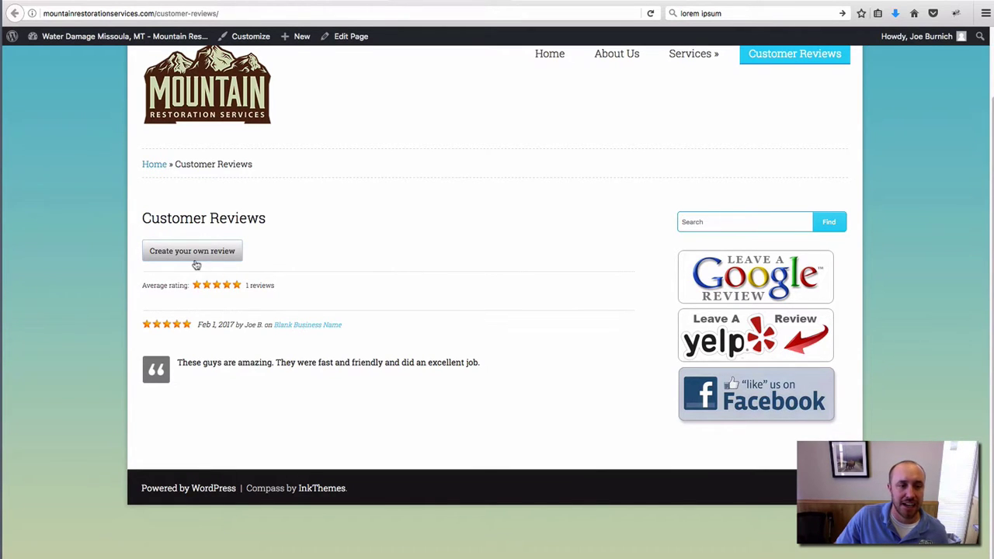
left_click(196, 255)
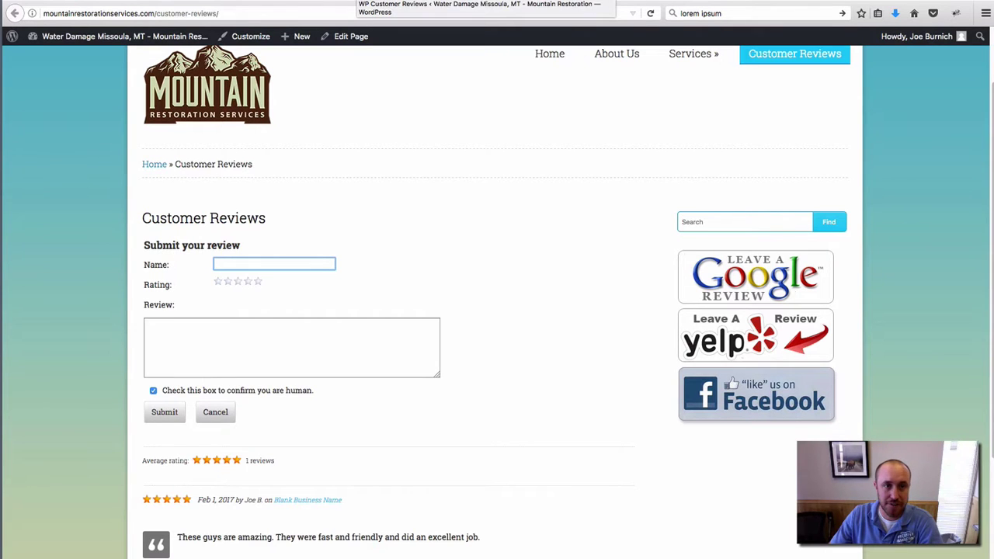
scroll(448, 235, "up", 2)
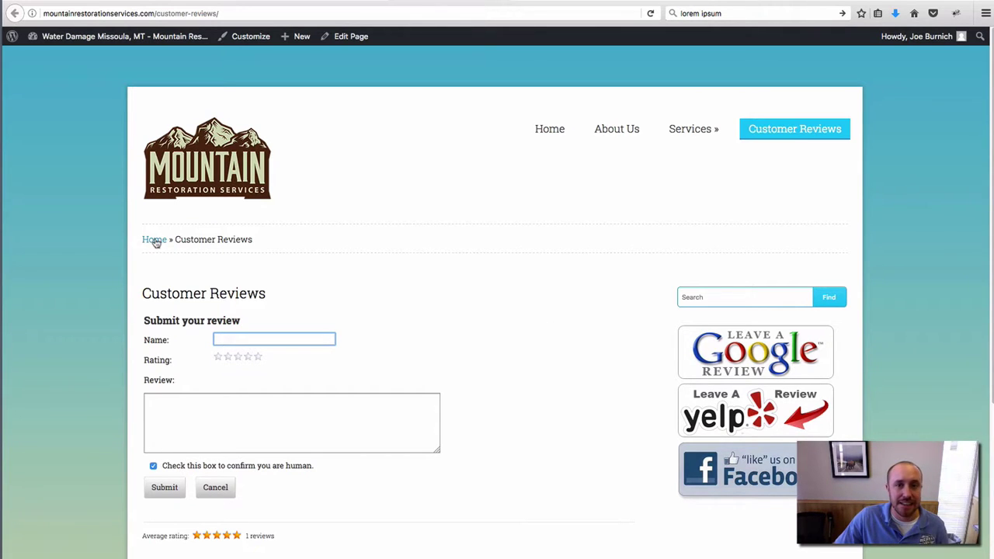
left_click(542, 130)
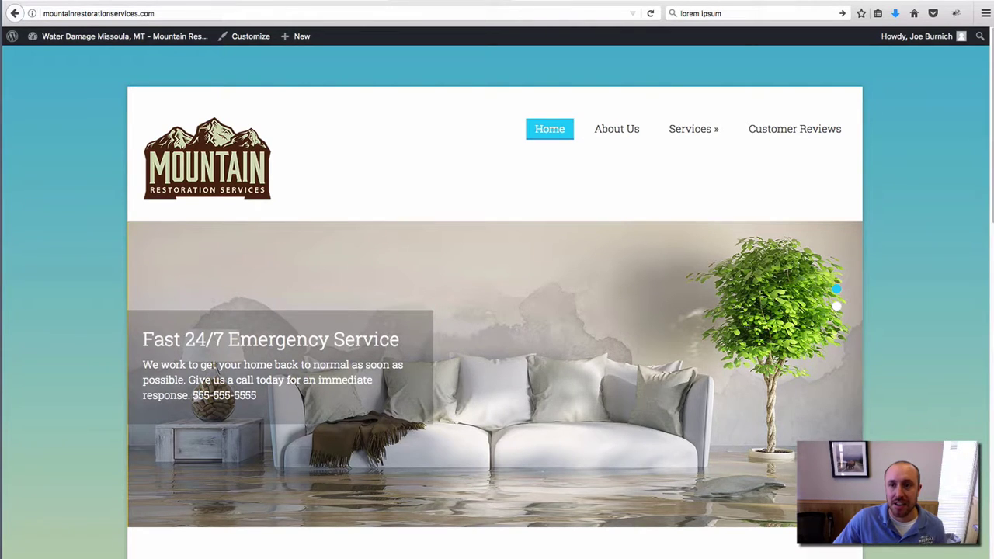
Step: Search the web for 'ninja forms plugin' in a new browser tab
key("ctrl+t")
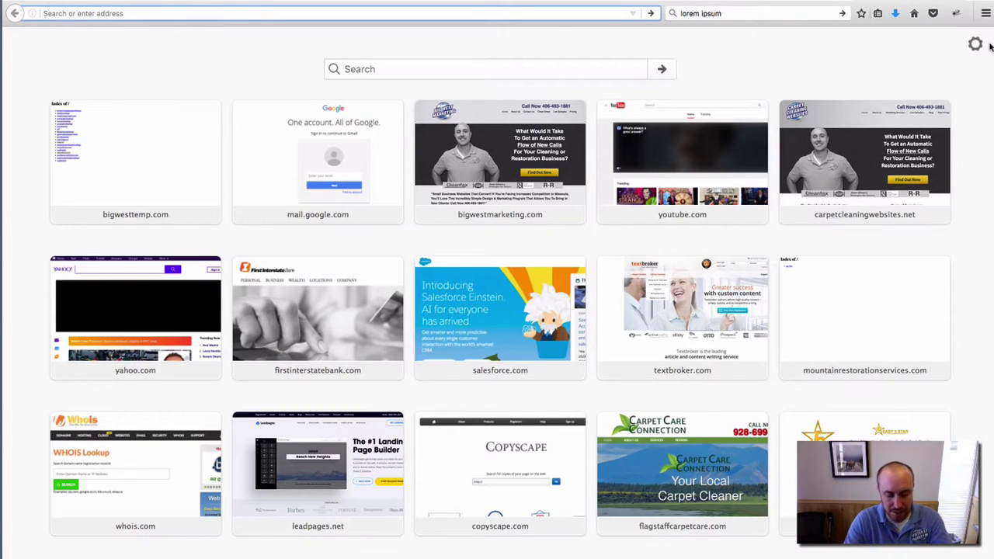
type("nin")
type("ja f")
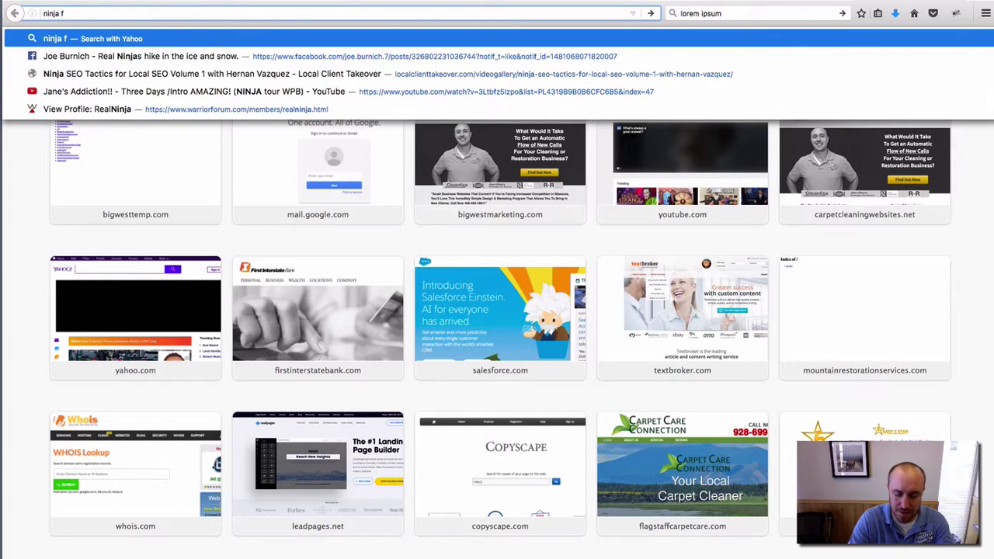
type("orms plugin")
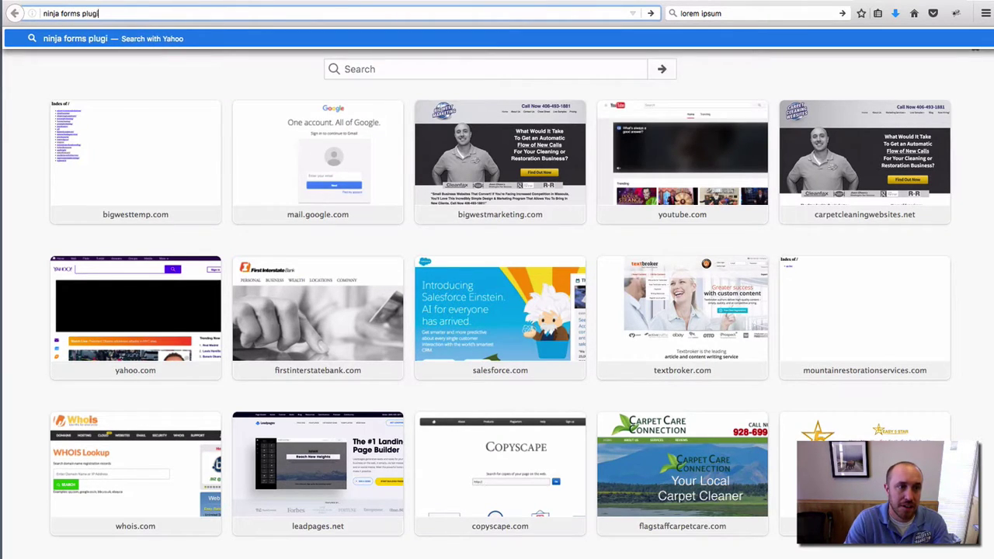
key("Return")
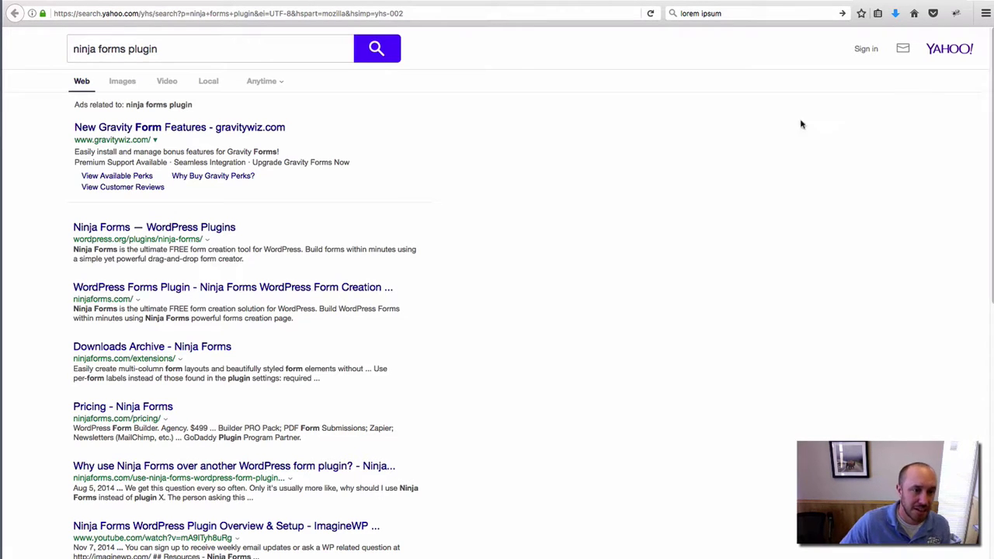
Step: Open ninjaforms.com from the results, browse its features, extensions and testimonials, then return to the top
left_click(153, 287)
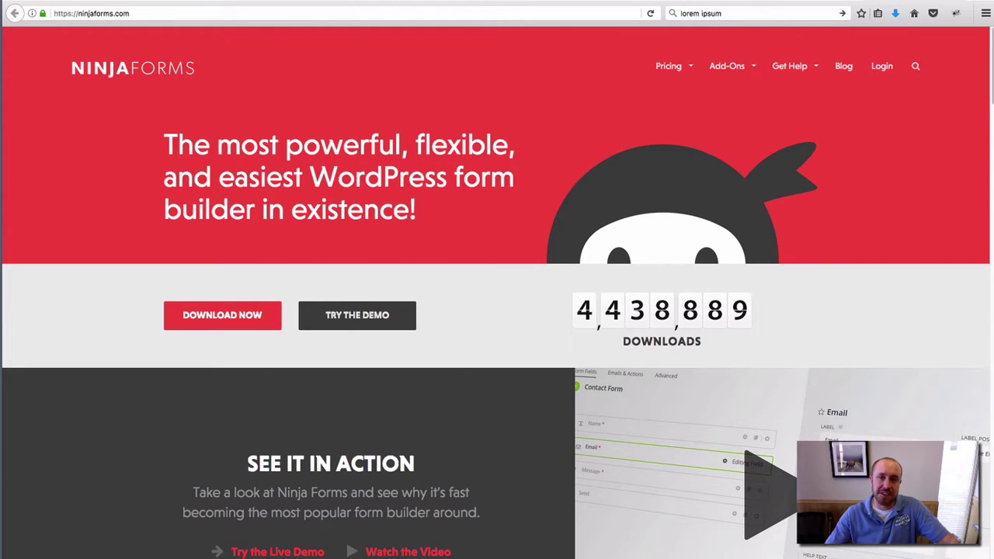
scroll(656, 406, "down", 2)
scroll(656, 407, "down", 5)
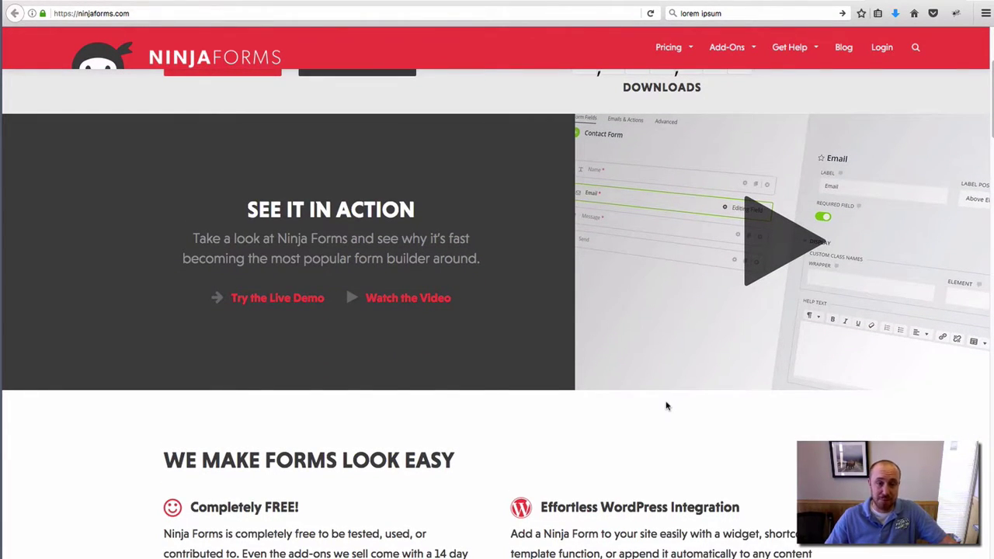
scroll(666, 405, "down", 8)
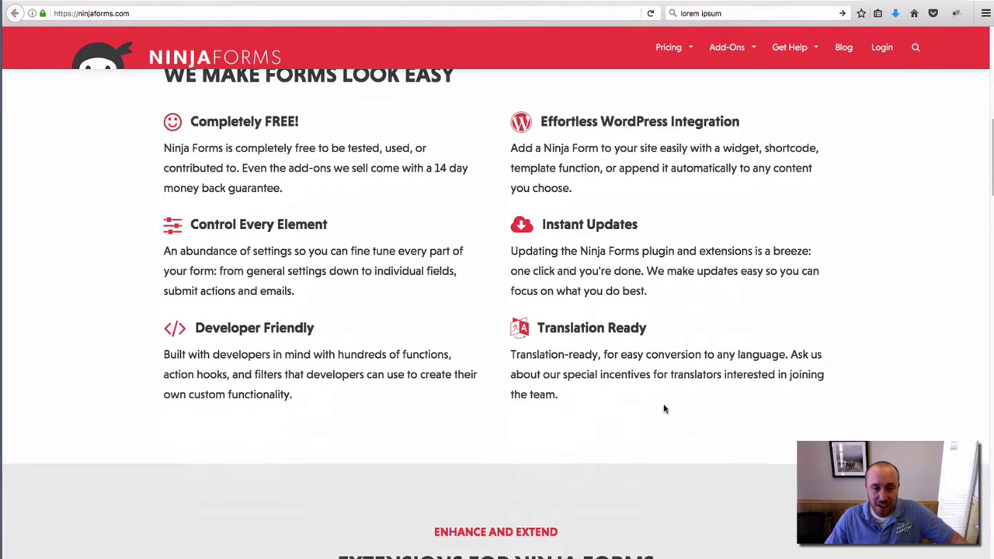
scroll(663, 406, "down", 5)
scroll(655, 424, "down", 6)
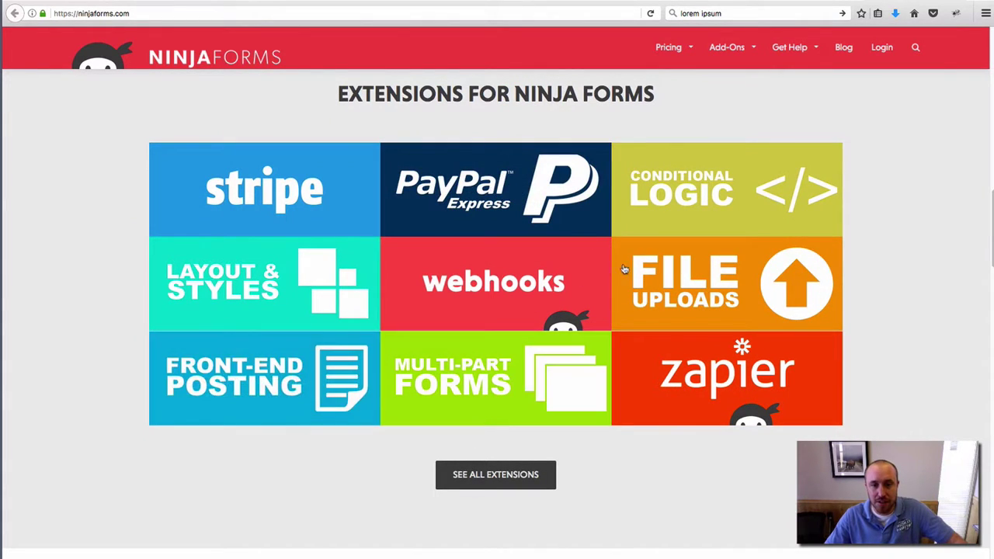
scroll(881, 333, "down", 4)
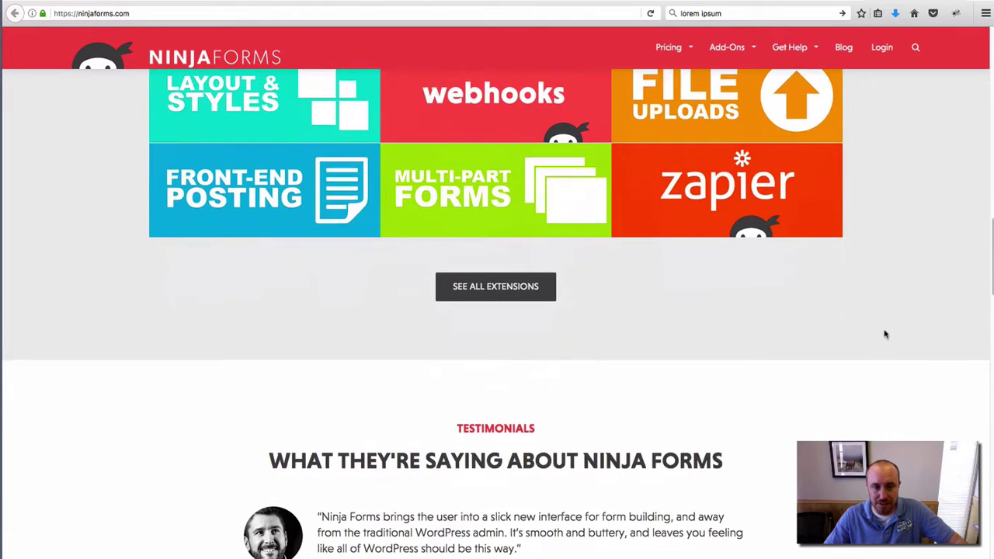
scroll(709, 337, "down", 5)
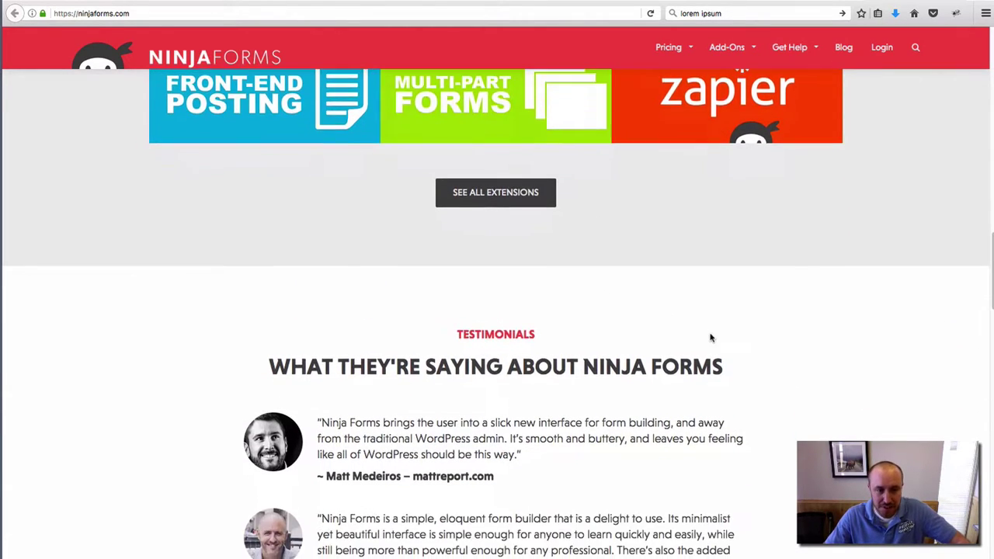
scroll(484, 406, "down", 10)
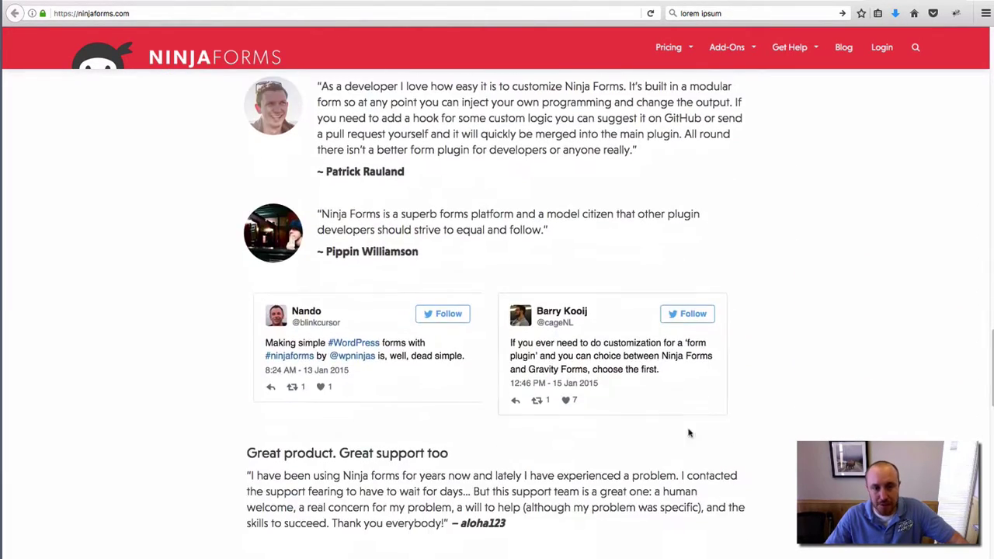
scroll(773, 443, "up", 20)
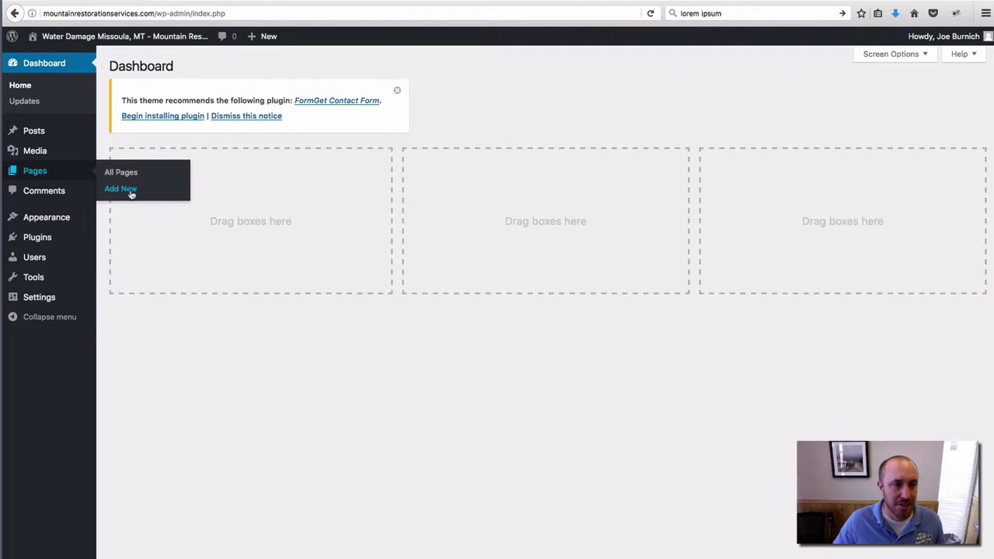
Step: Show the list of all WordPress pages from the Pages menu
mouse_move(31, 237)
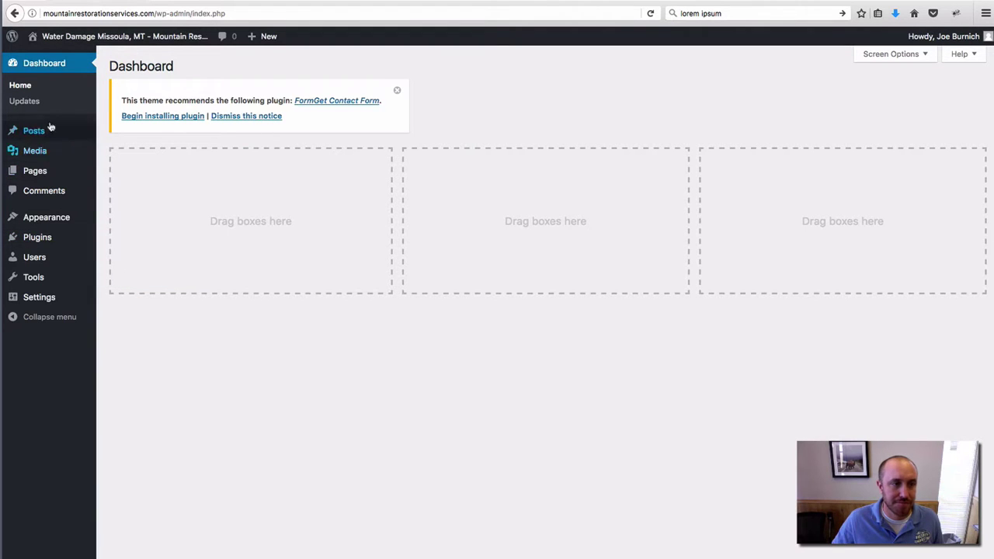
mouse_move(51, 171)
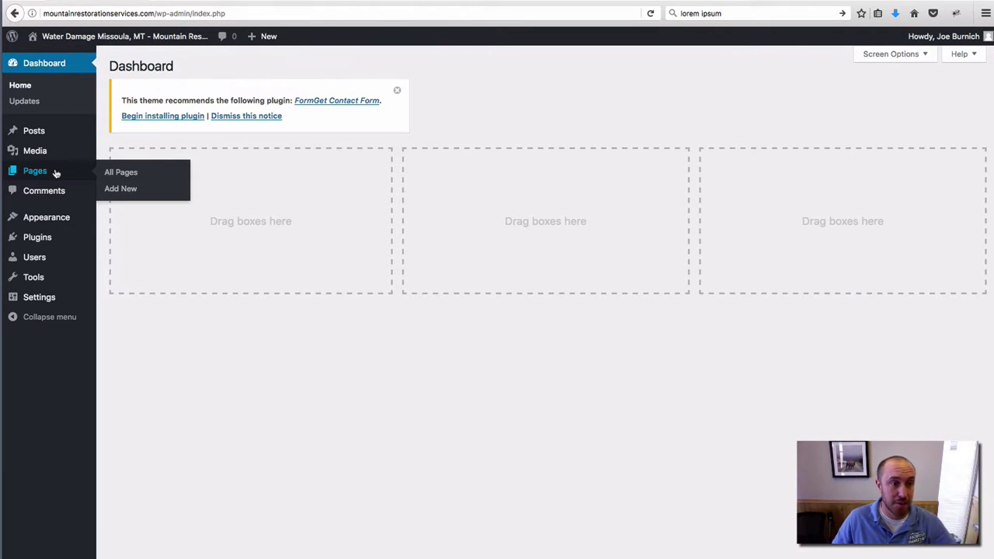
left_click(118, 172)
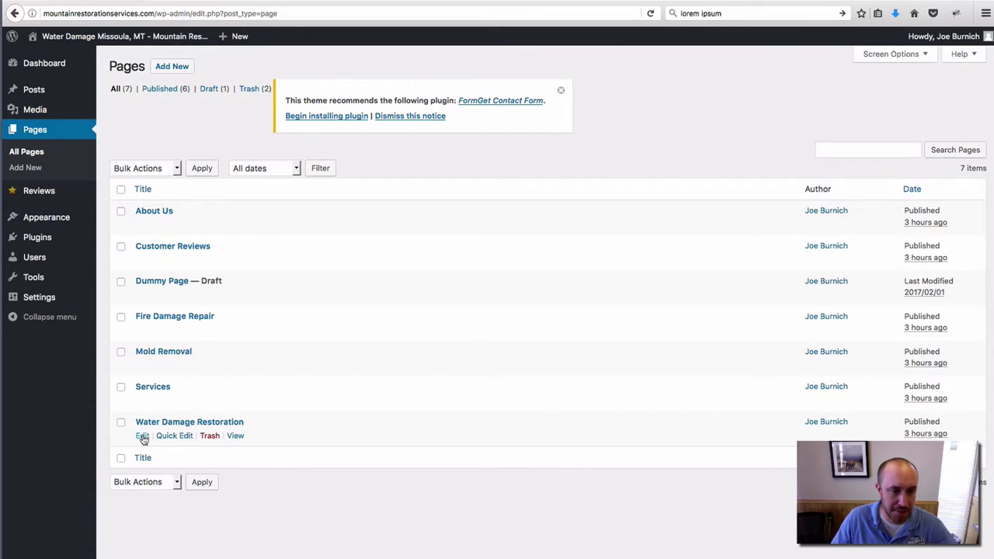
left_click(143, 437)
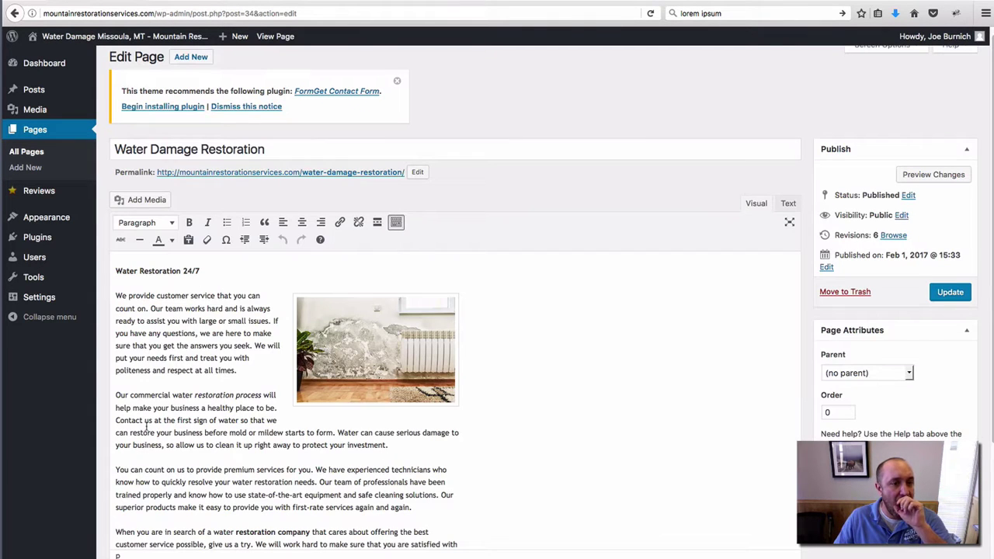
scroll(587, 306, "down", 5)
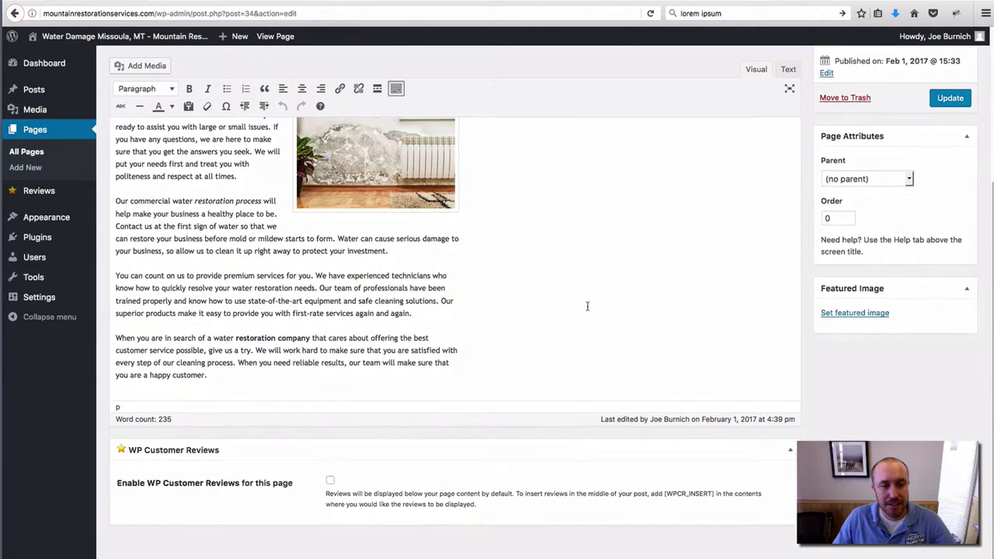
scroll(587, 306, "up", 5)
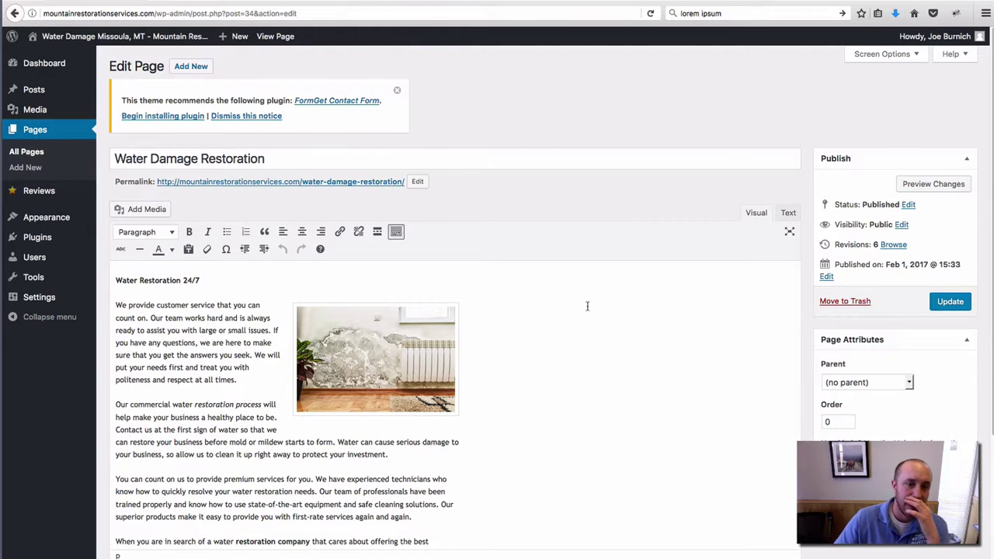
scroll(587, 306, "down", 3)
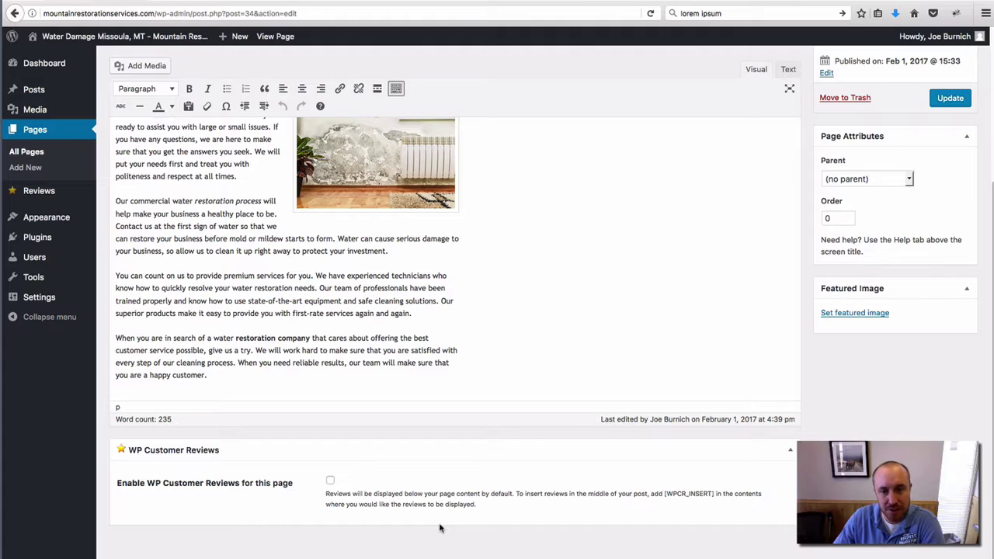
scroll(479, 431, "up", 3)
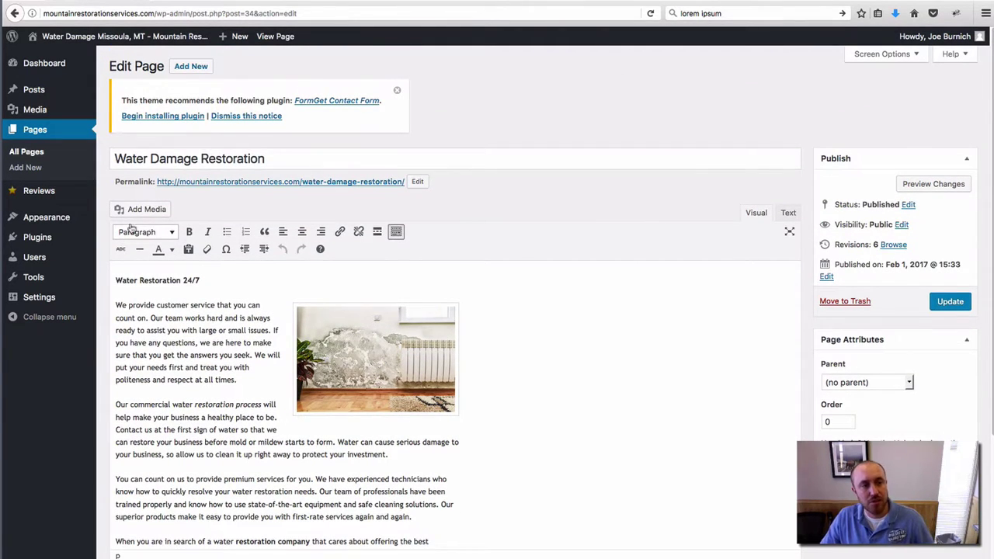
mouse_move(73, 235)
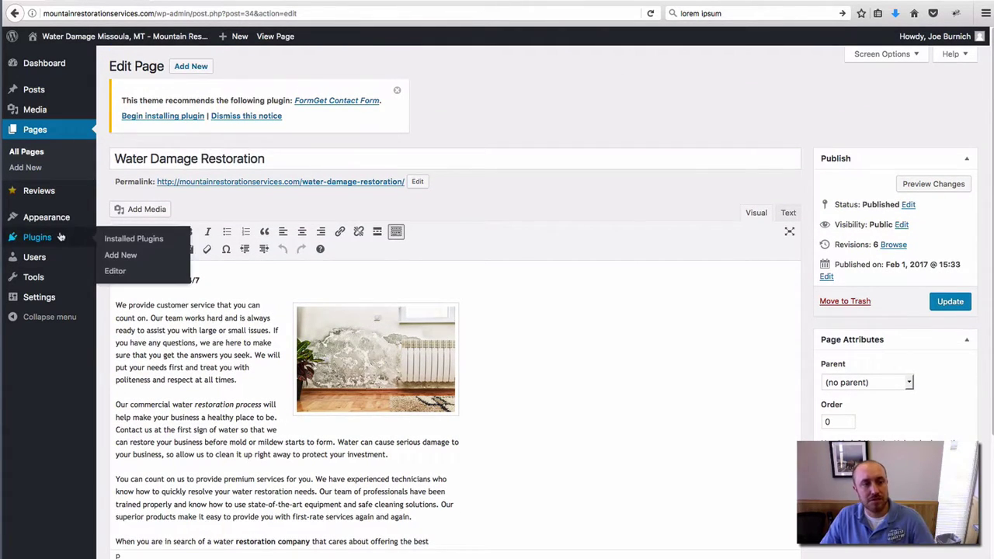
Step: Search the plugin directory for 'Yoast', then install and activate Yoast SEO
left_click(122, 258)
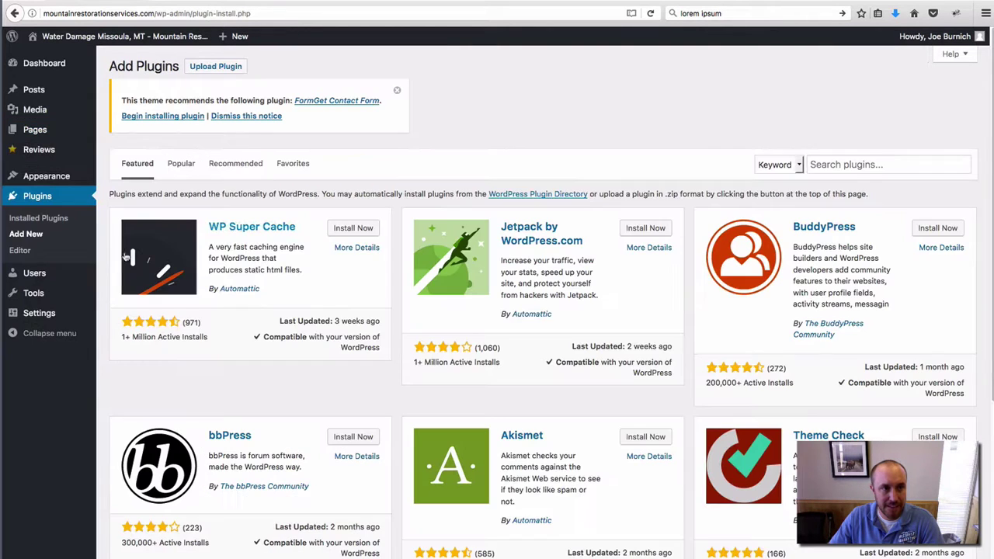
left_click(841, 161)
type("Yoast")
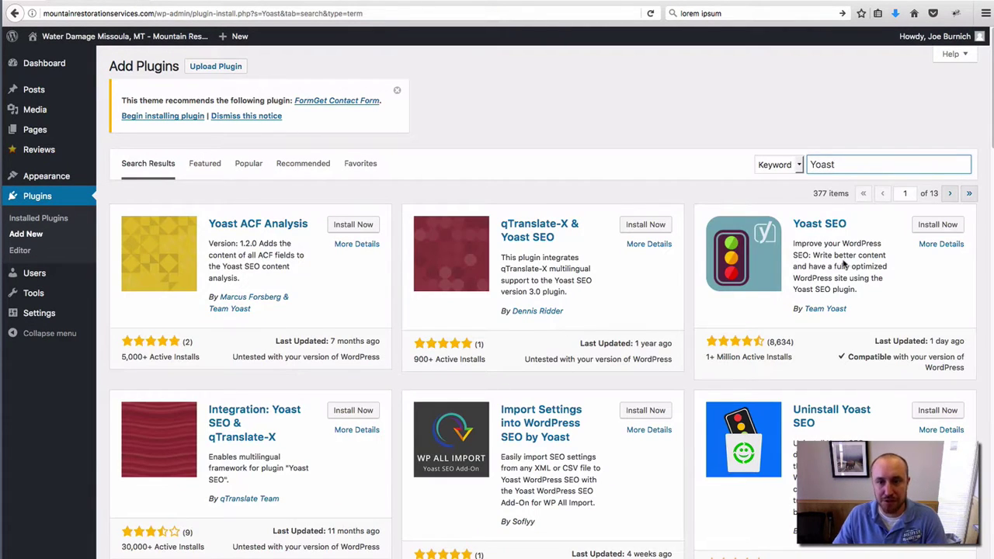
left_click(930, 228)
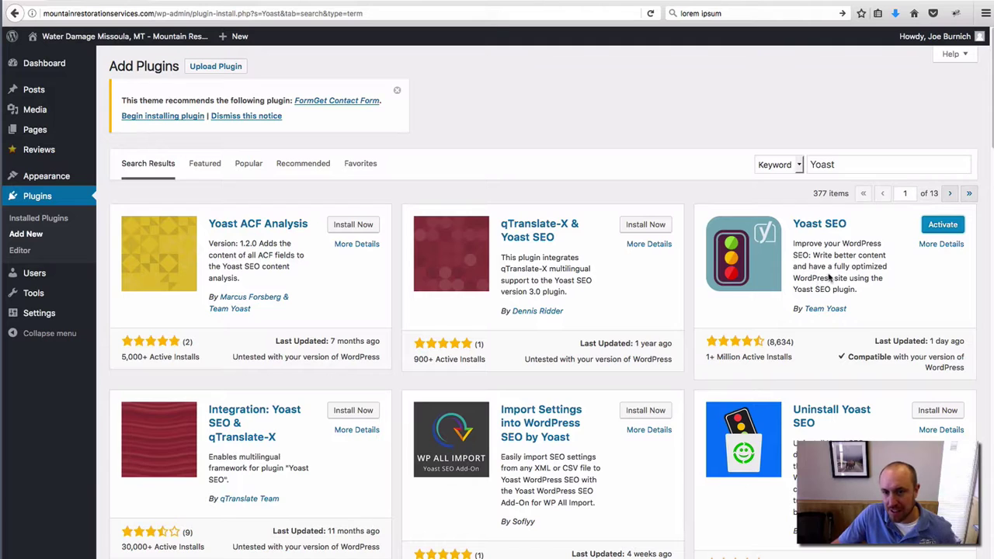
left_click(940, 229)
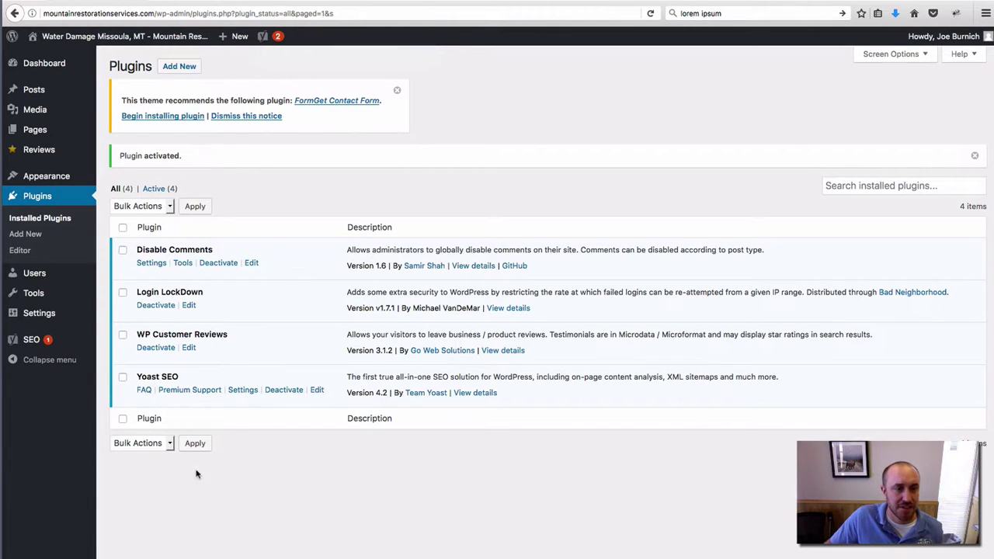
Step: Open the Water Damage Restoration page for editing from All Pages
mouse_move(47, 174)
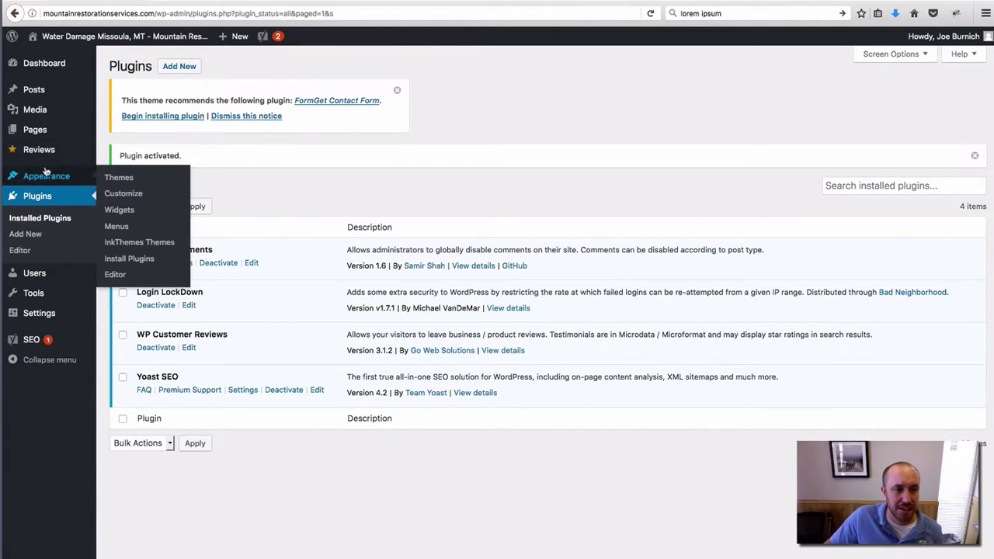
mouse_move(49, 133)
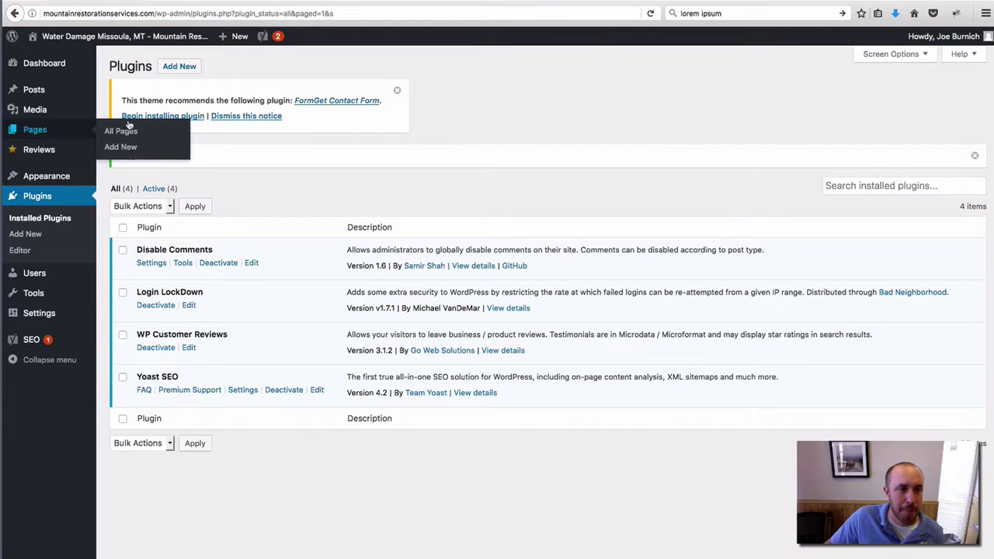
left_click(129, 133)
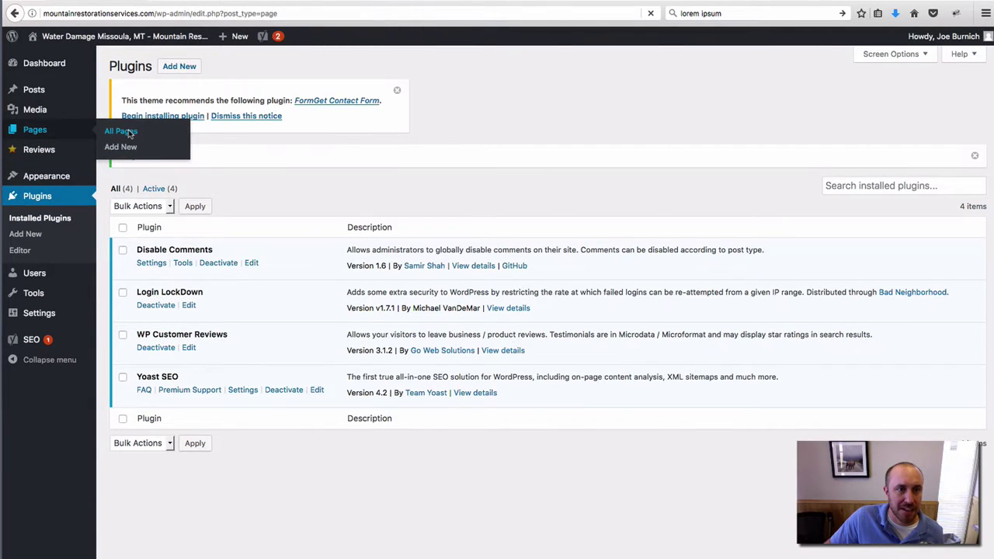
left_click(142, 436)
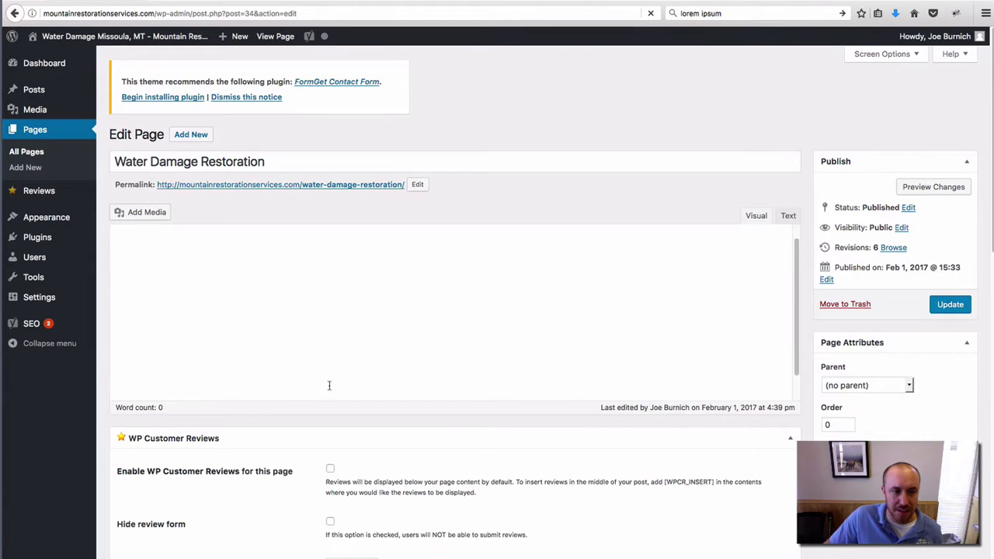
Step: Scroll down to the Yoast SEO box and open the snippet editor for Water Damage Restoration
scroll(512, 376, "down", 3)
scroll(626, 377, "down", 2)
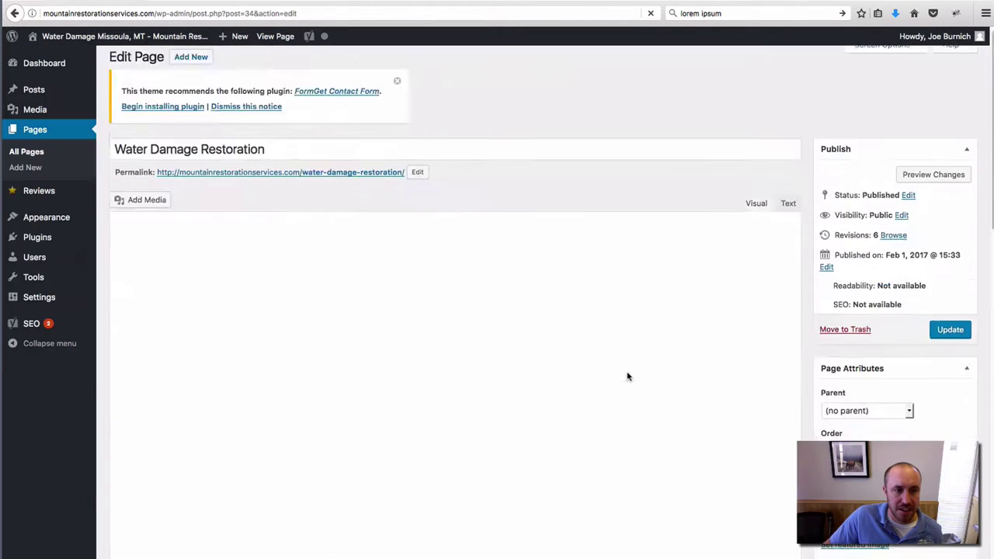
scroll(627, 373, "down", 3)
scroll(627, 372, "down", 8)
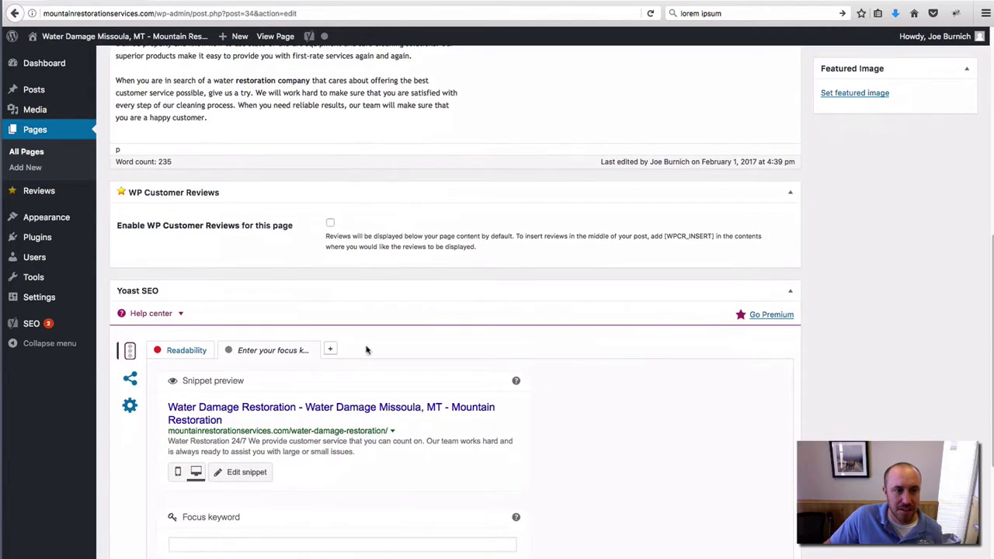
scroll(437, 351, "down", 1)
scroll(437, 351, "down", 4)
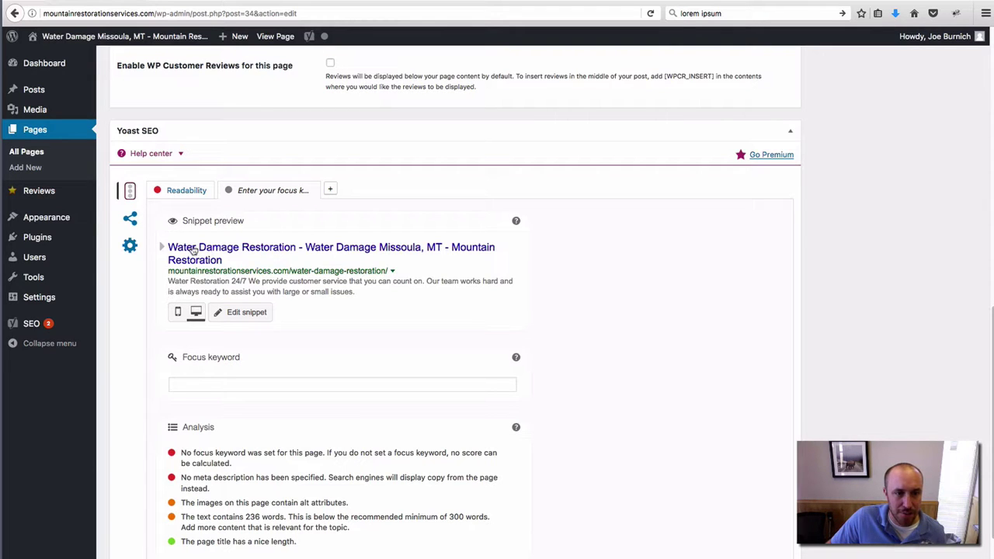
left_click(306, 250)
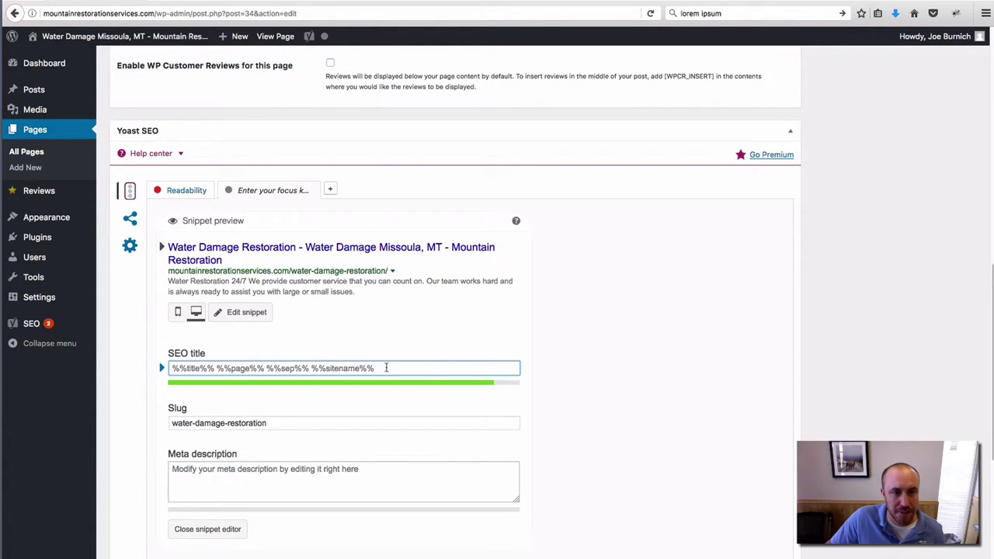
Step: Replace the default SEO title with 'Water Damage Restoration Missoula Montana'
triple_click(182, 368)
type("Watte")
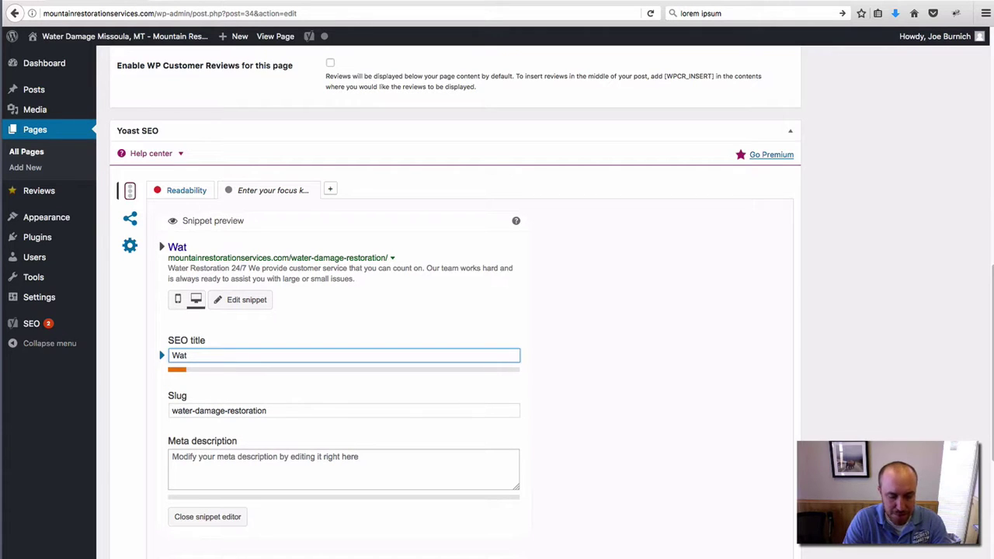
key("BackSpace")
key("BackSpace")
type("t")
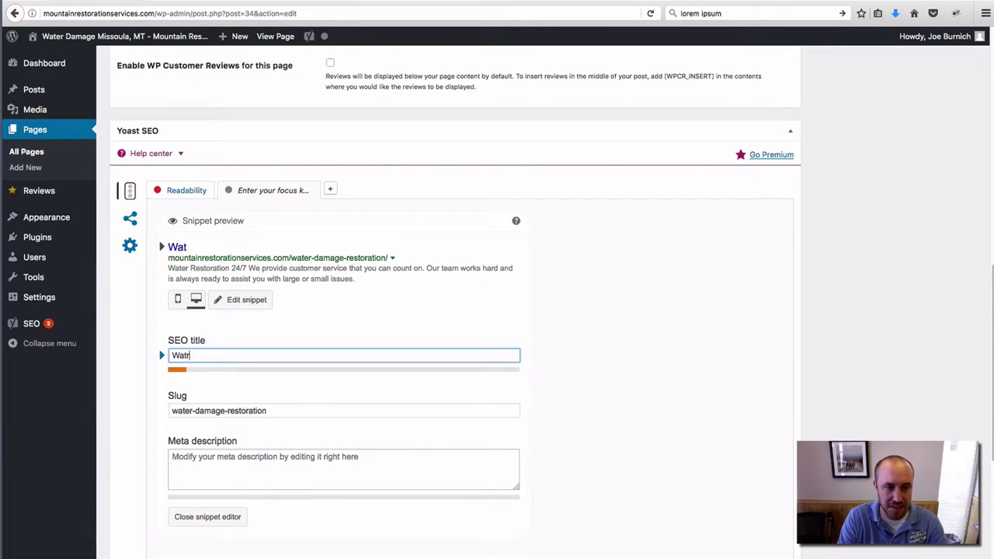
key("BackSpace")
type("er D")
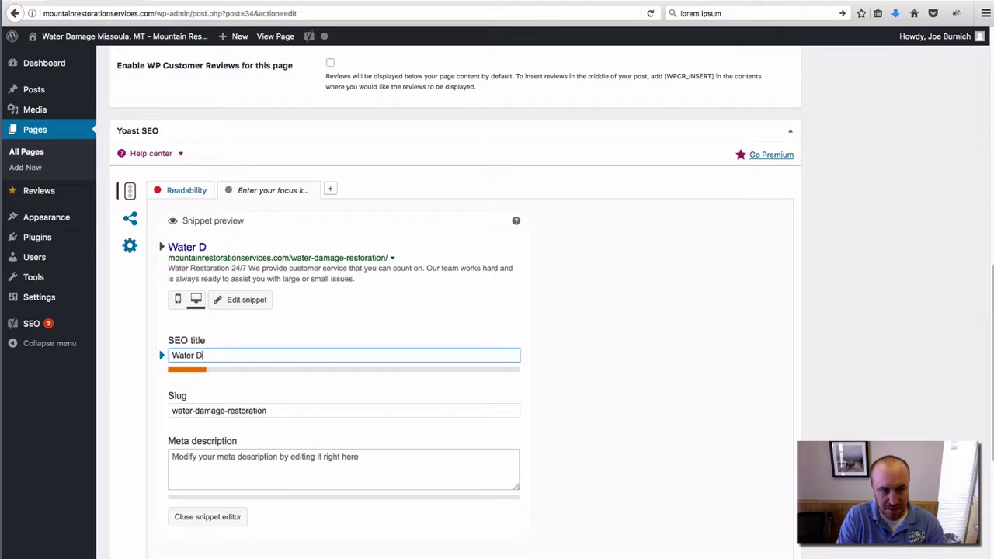
type("amage S")
key("BackSpace")
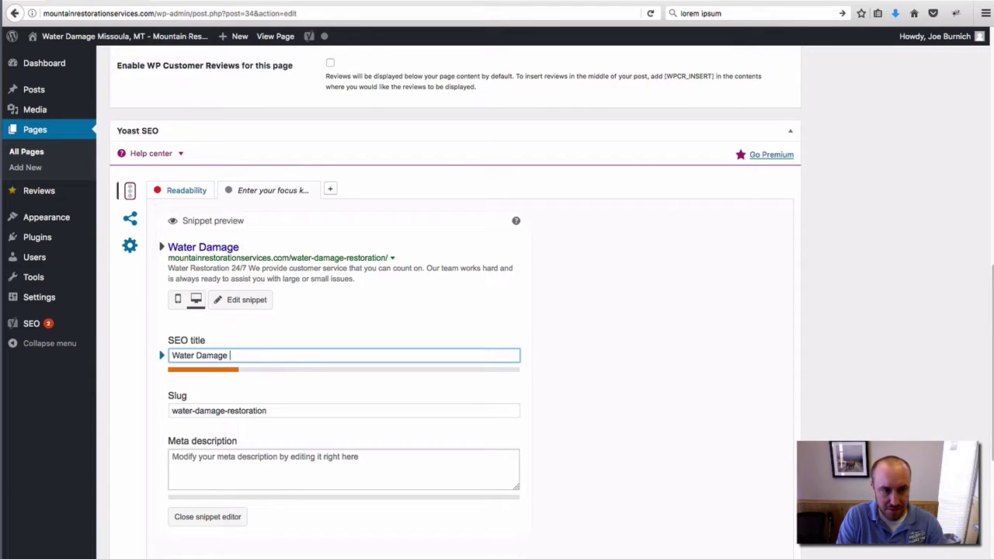
type("REs")
key("BackSpace")
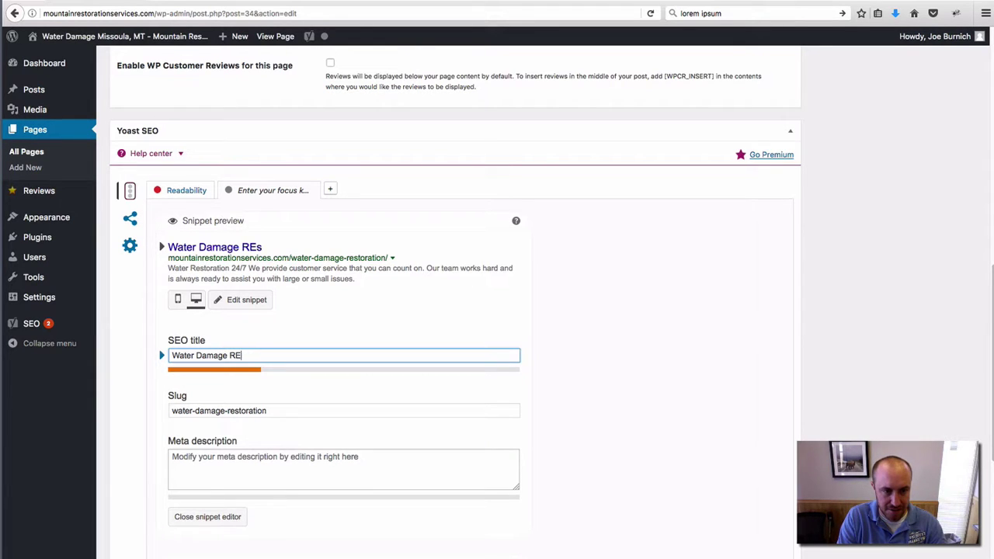
key("BackSpace")
type("estoration")
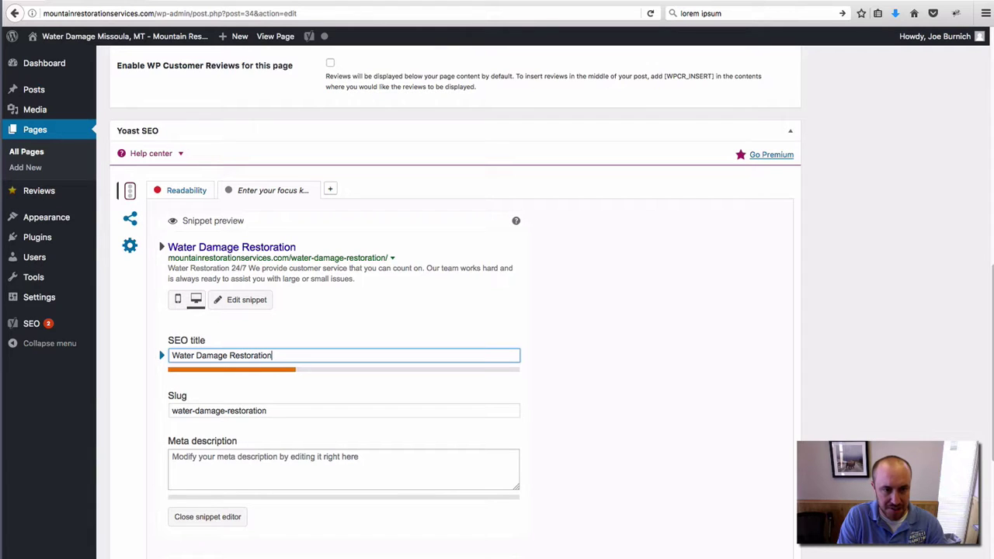
type(" Missoula ")
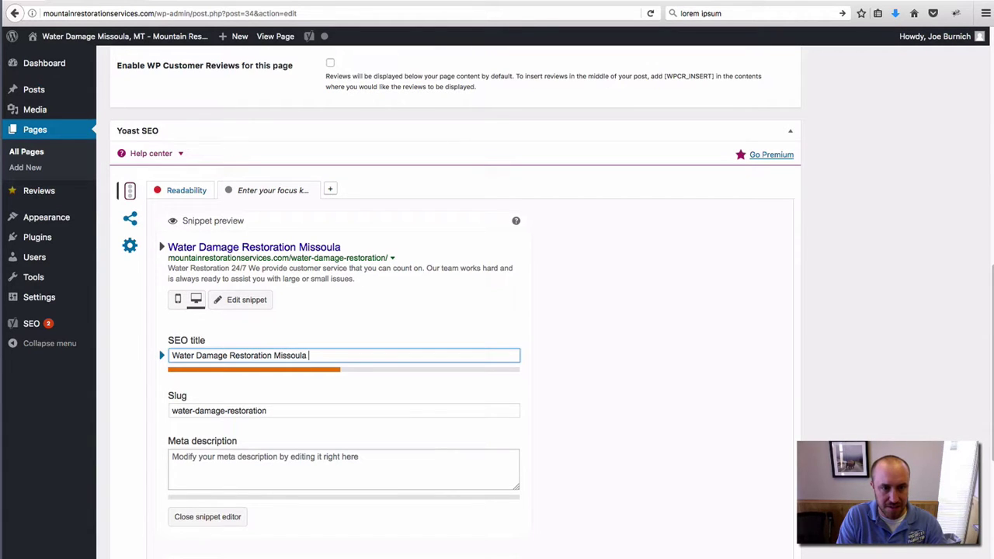
type("Montana")
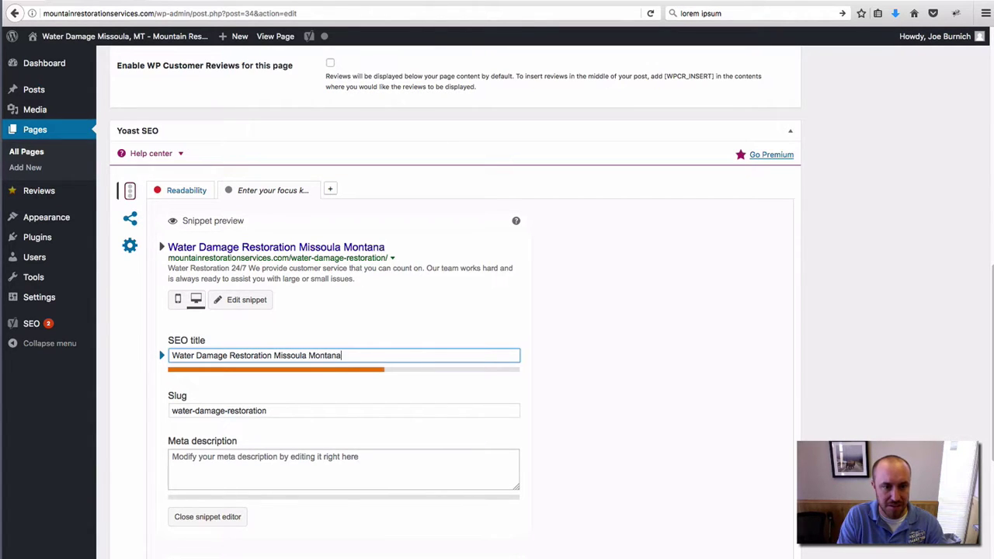
type(" Cal")
key("BackSpace")
key("BackSpace")
key("BackSpace")
key("BackSpace")
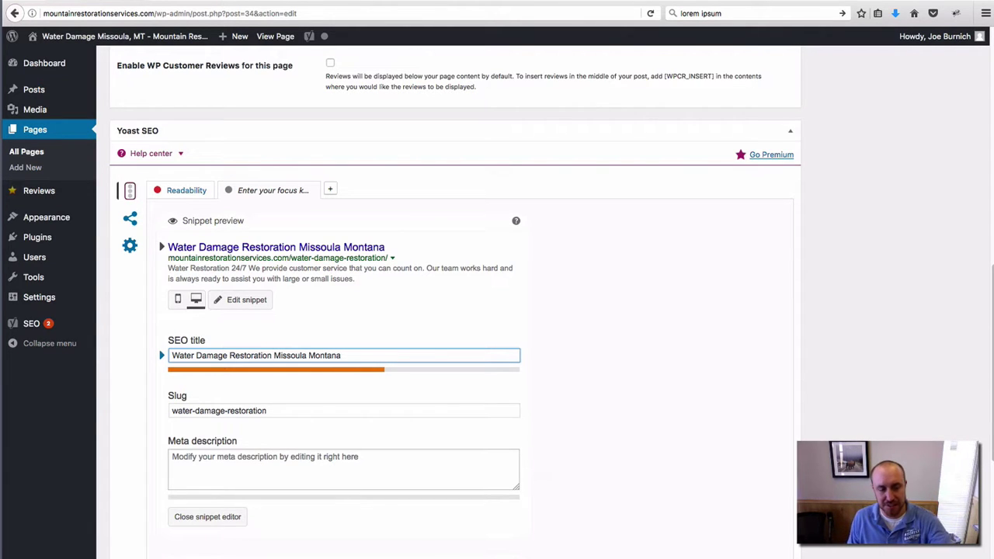
scroll(595, 299, "down", 5)
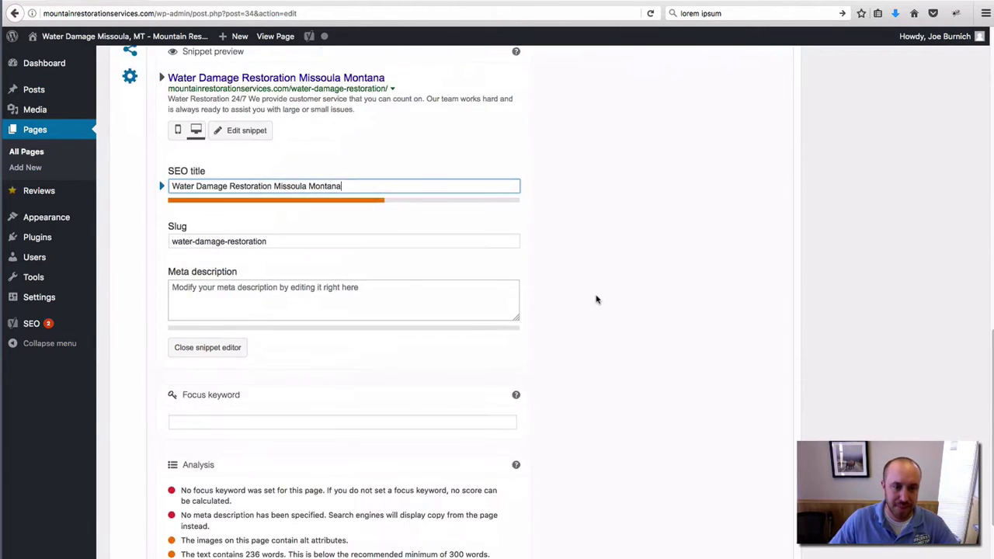
scroll(595, 298, "up", 10)
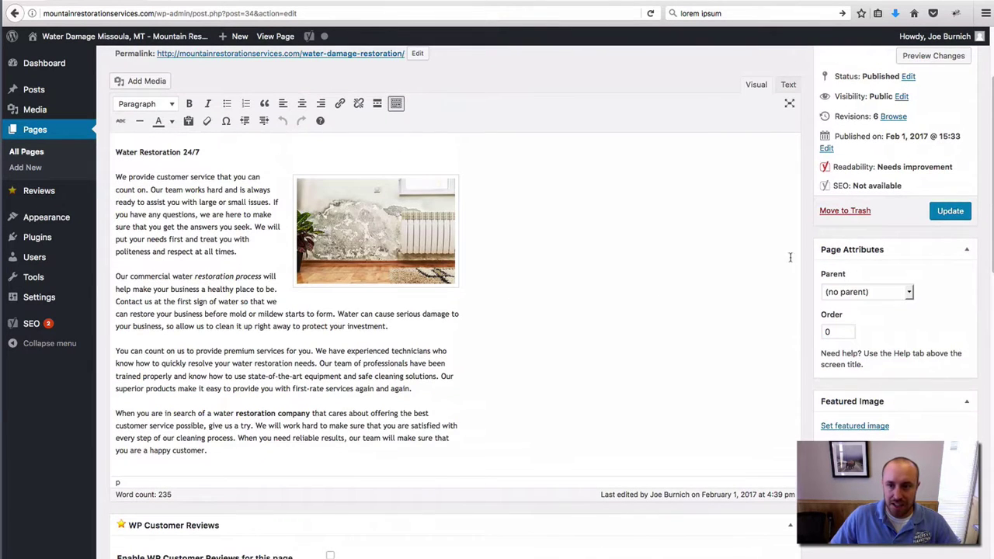
Step: Save the Water Damage Restoration page with its new custom SEO title using Update
left_click(942, 212)
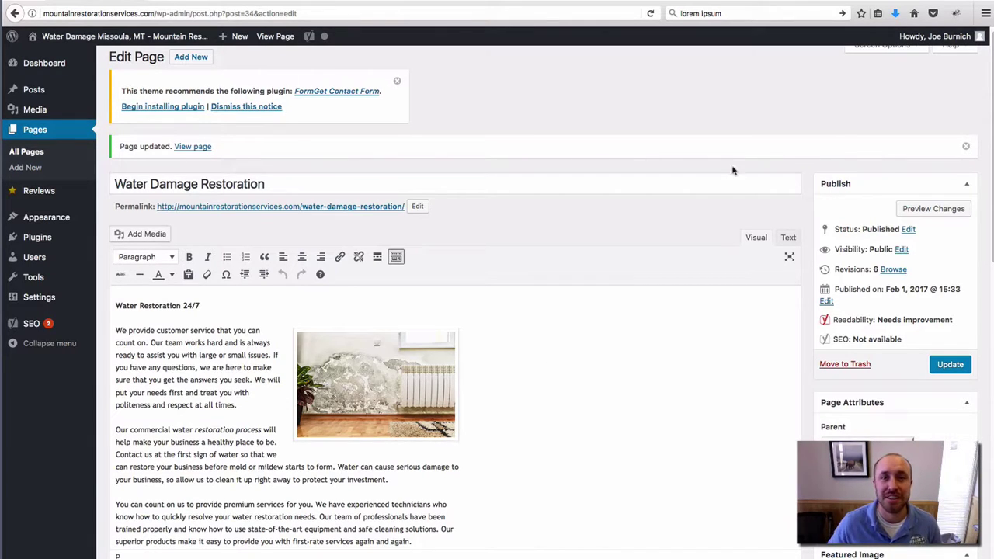
left_click(854, 1)
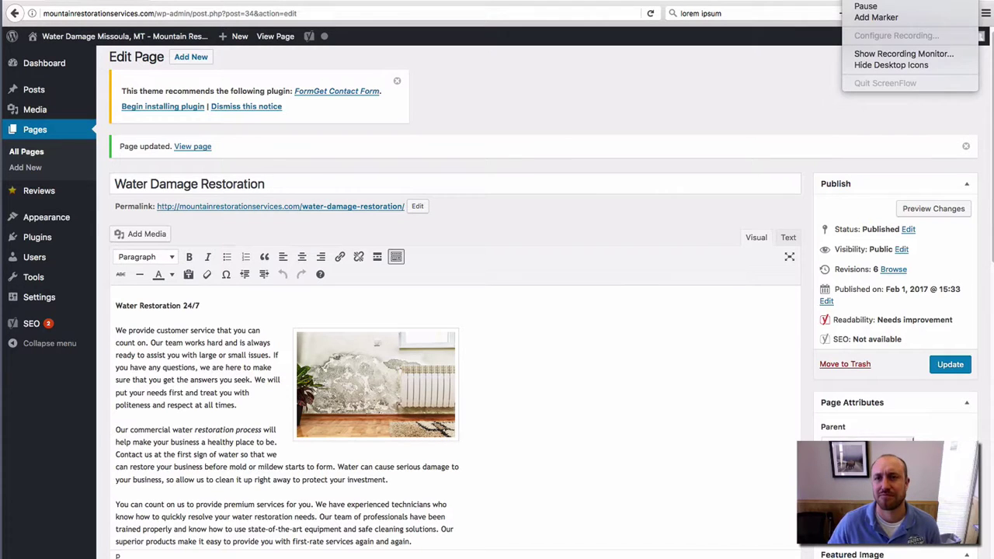